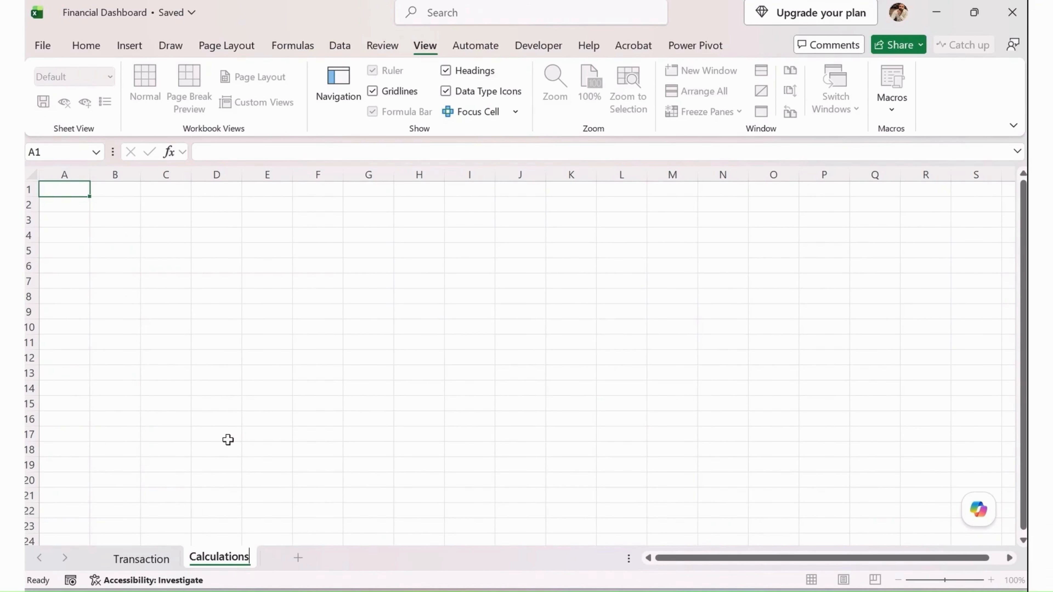
Enter the heading "Financial KPIs" in cell A1 of the Calculations sheet
type("F")
key("BackSpace")
left_click(83, 191)
type("f")
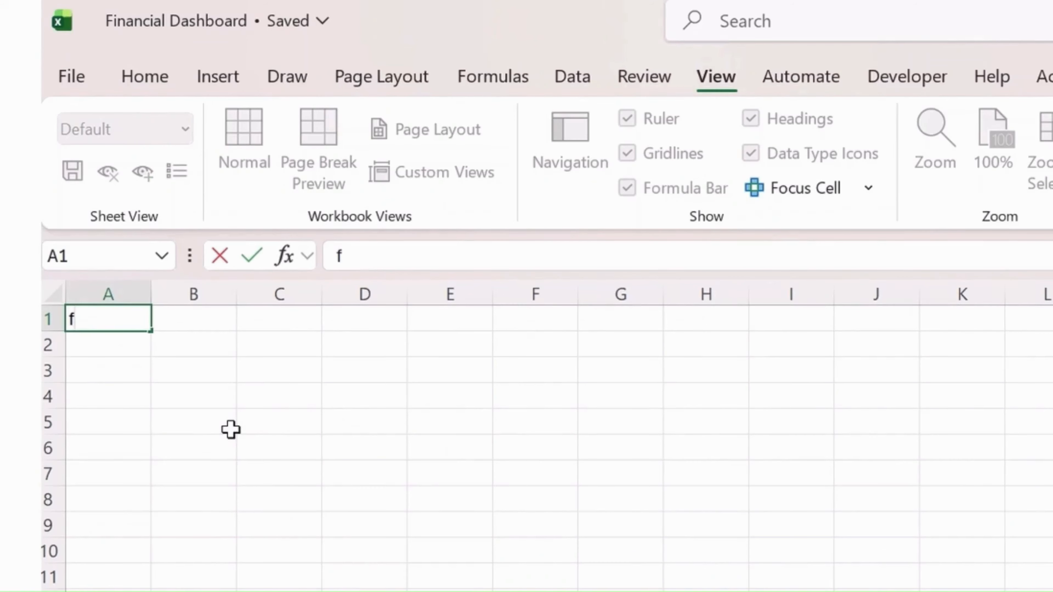
key("BackSpace")
type("F")
type("inancial KPI")
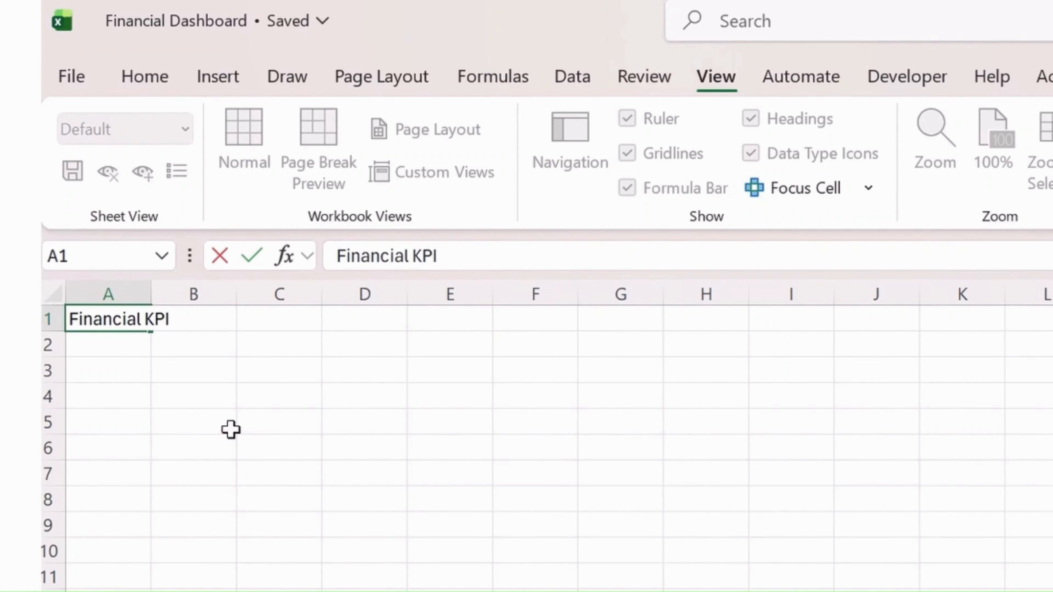
type("'s")
key("Tab")
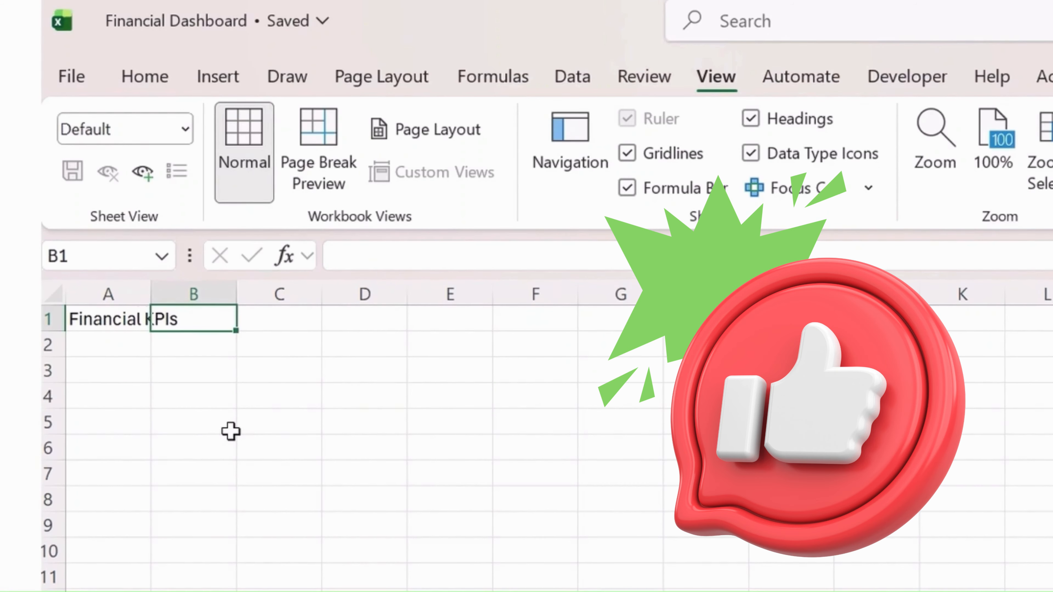
Enter the label "Total Revenue" in cell A3, leaving row 2 blank beneath the heading
scroll(231, 432, "down", 1)
key("Down")
key("Down")
key("Left")
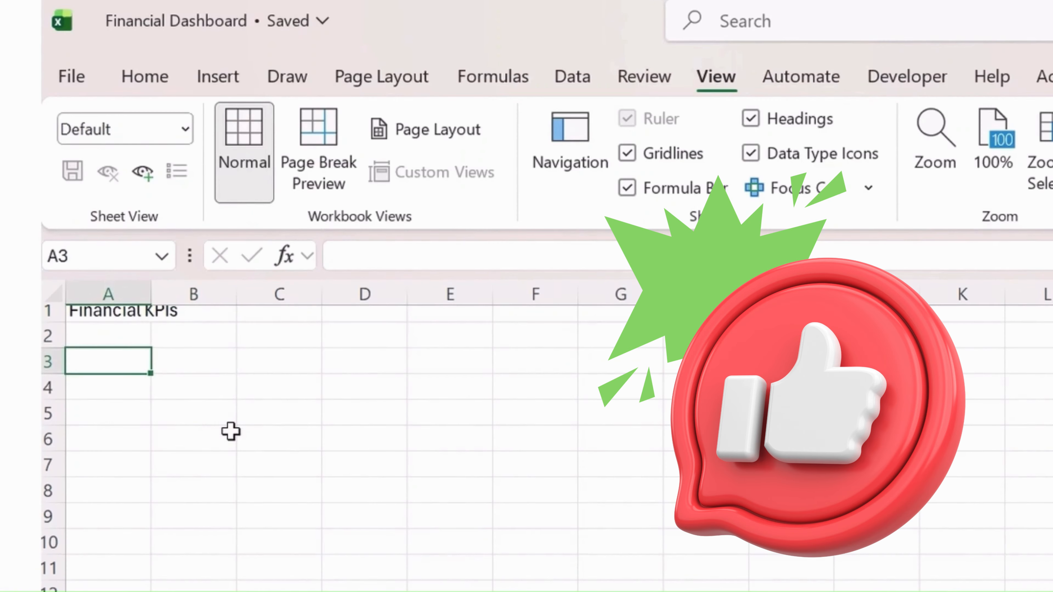
type("Total R")
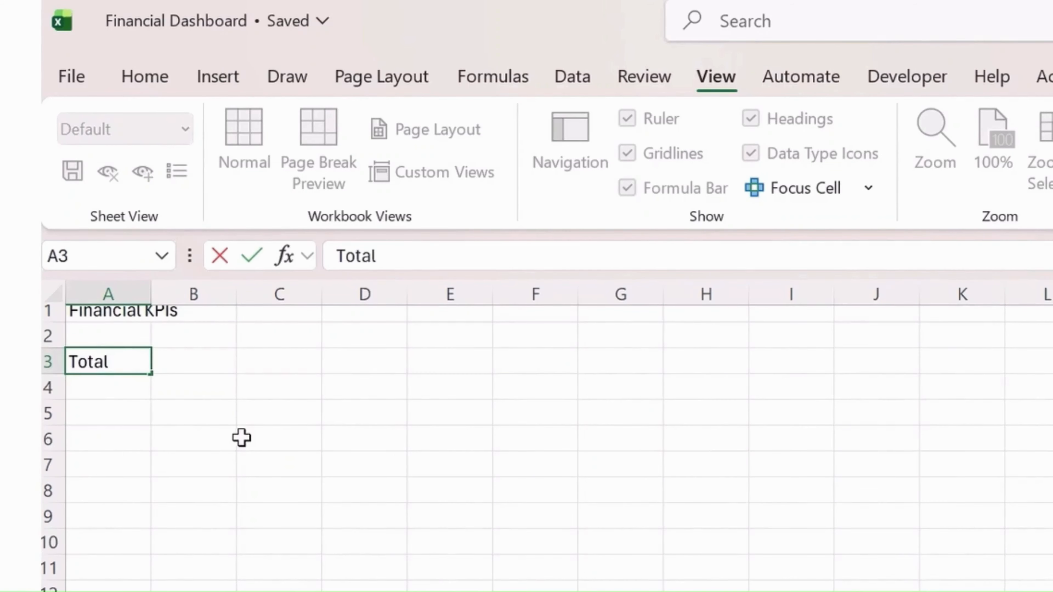
type("evenue")
key("Return")
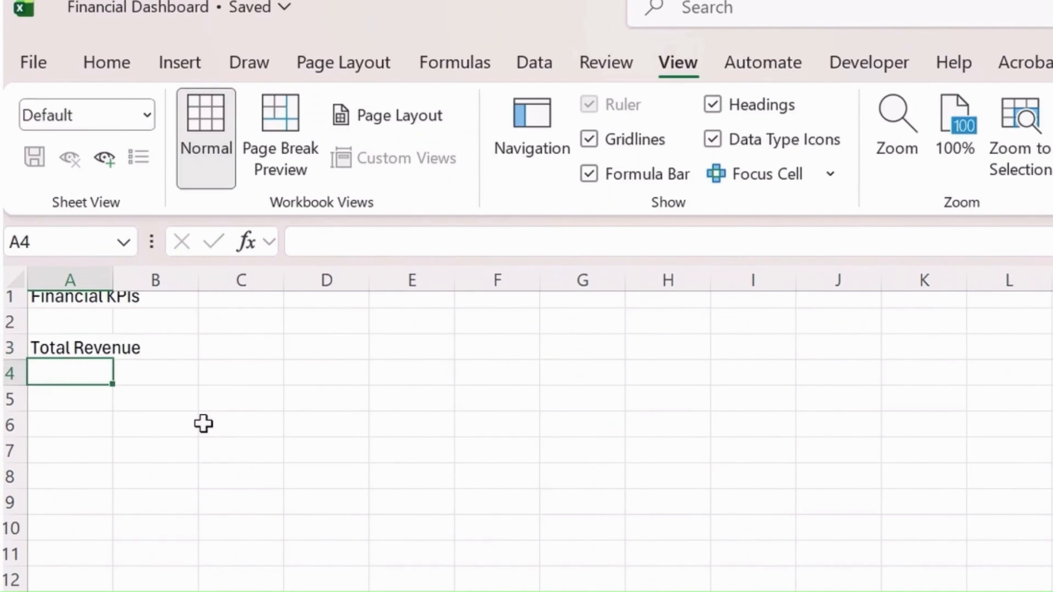
Enter the label "Total Expenses" in cell A4, directly below Total Revenue
key("Return")
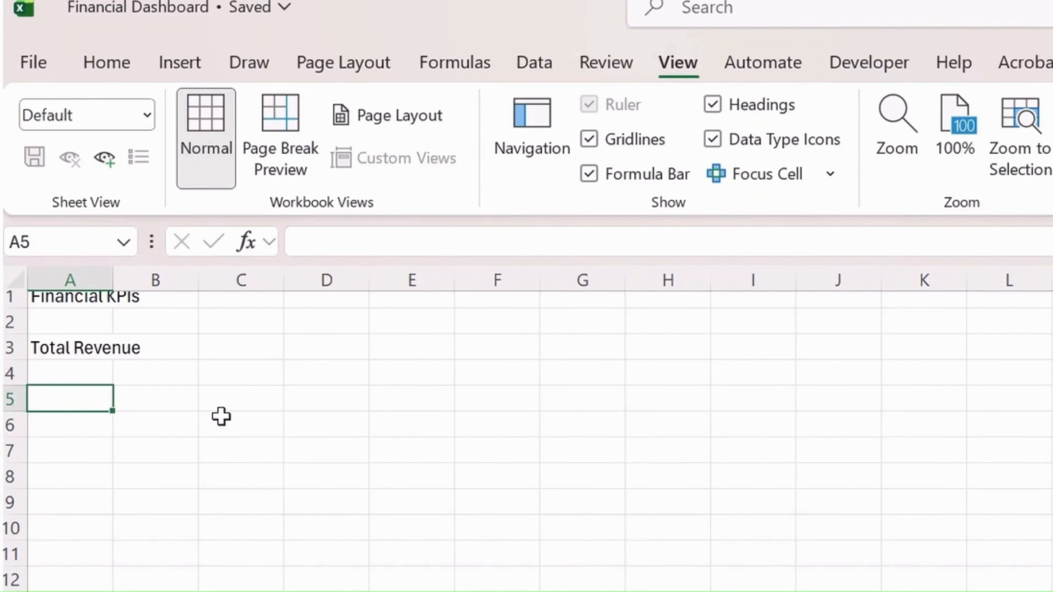
key("Up")
type("Total ")
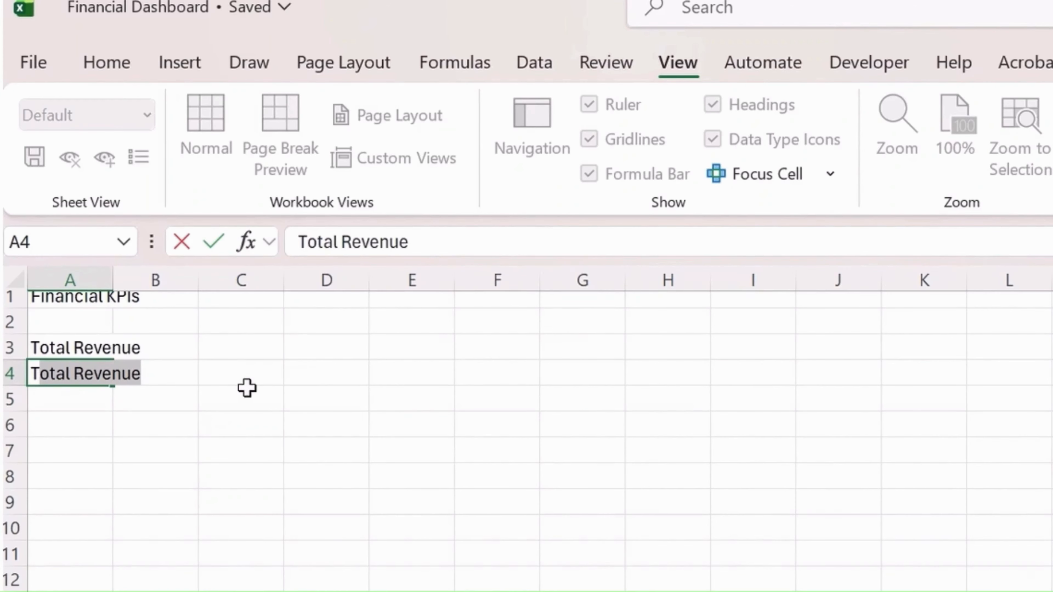
type("Exp")
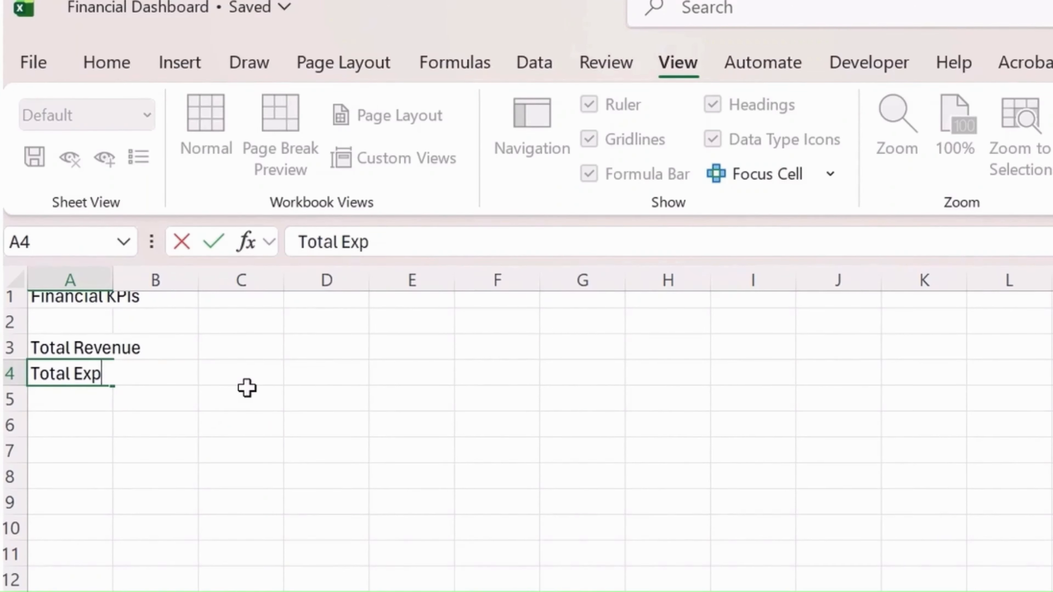
type("oneses")
key("BackSpace")
key("BackSpace")
key("BackSpace")
key("BackSpace")
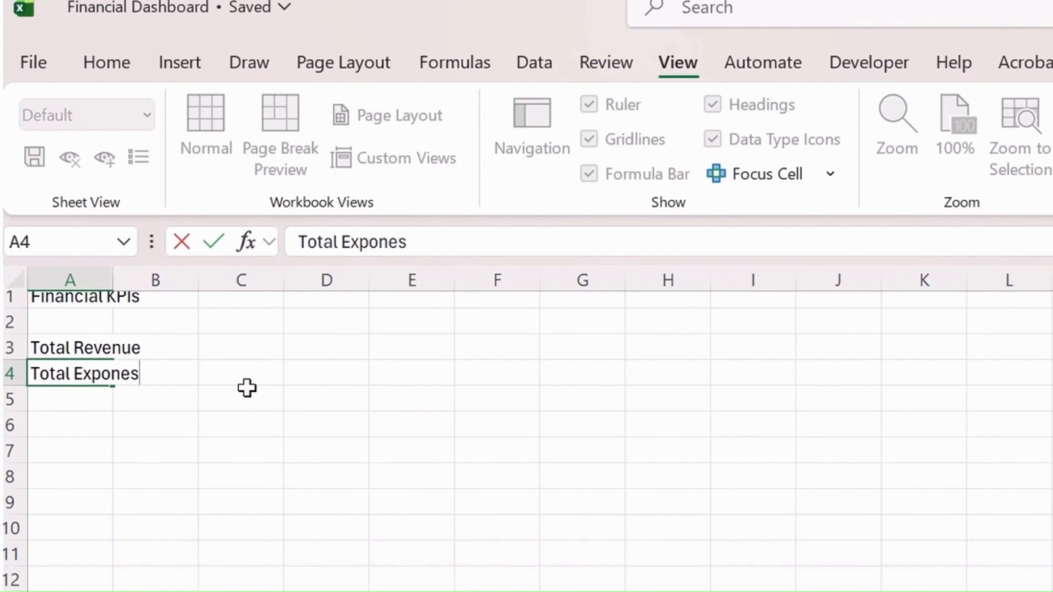
key("BackSpace")
key("BackSpace")
type("enses")
key("Return")
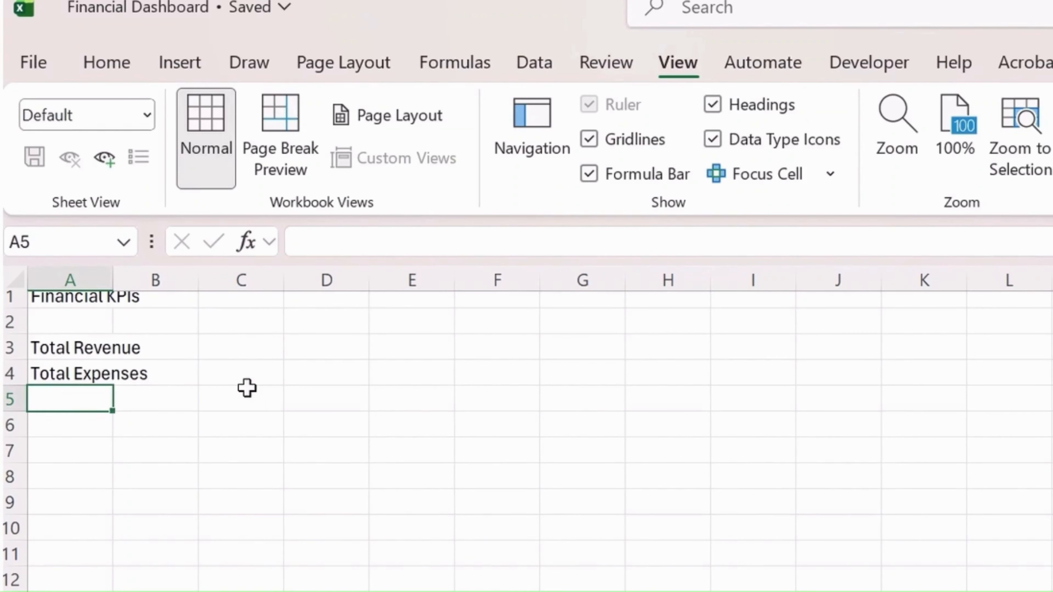
Add the labels "Net Profit" in cell A5 and "Total Budget" in cell A6
type("Net Profit")
key("Return")
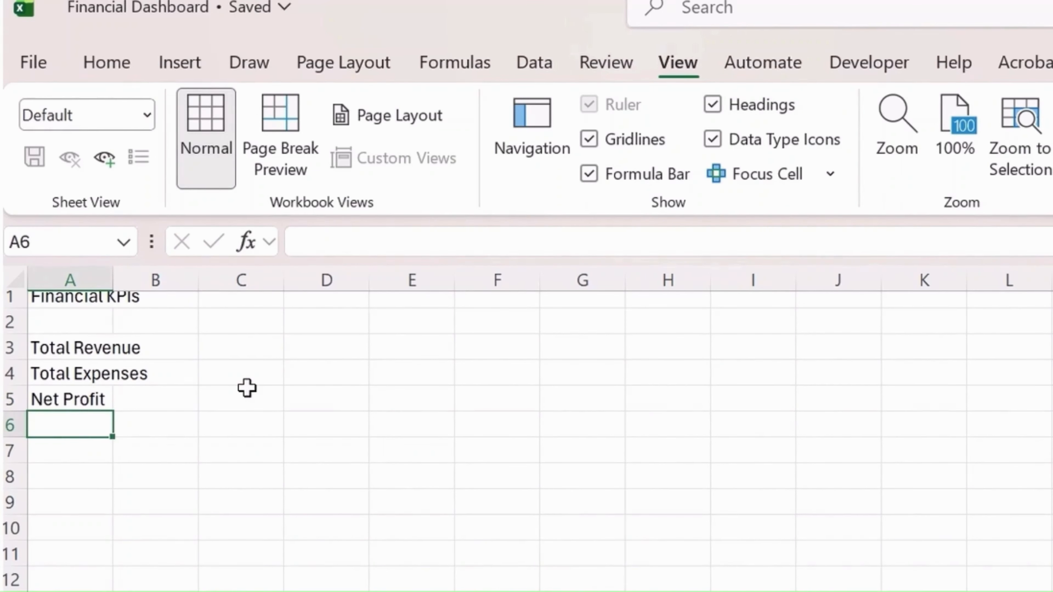
type("Totla Bud")
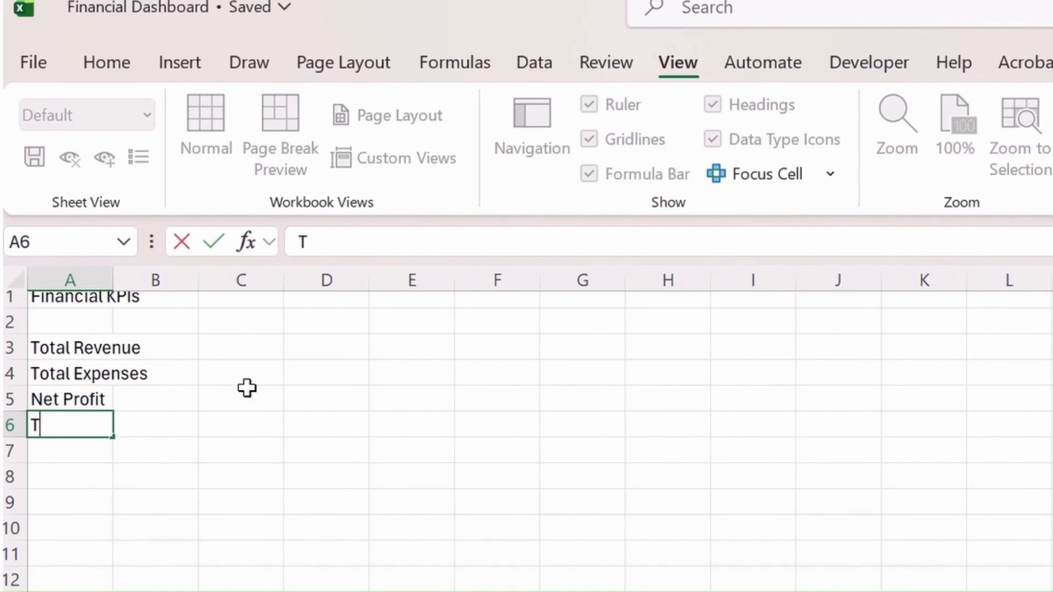
key("BackSpace")
key("BackSpace")
key("BackSpace")
key("BackSpace")
key("BackSpace")
key("BackSpace")
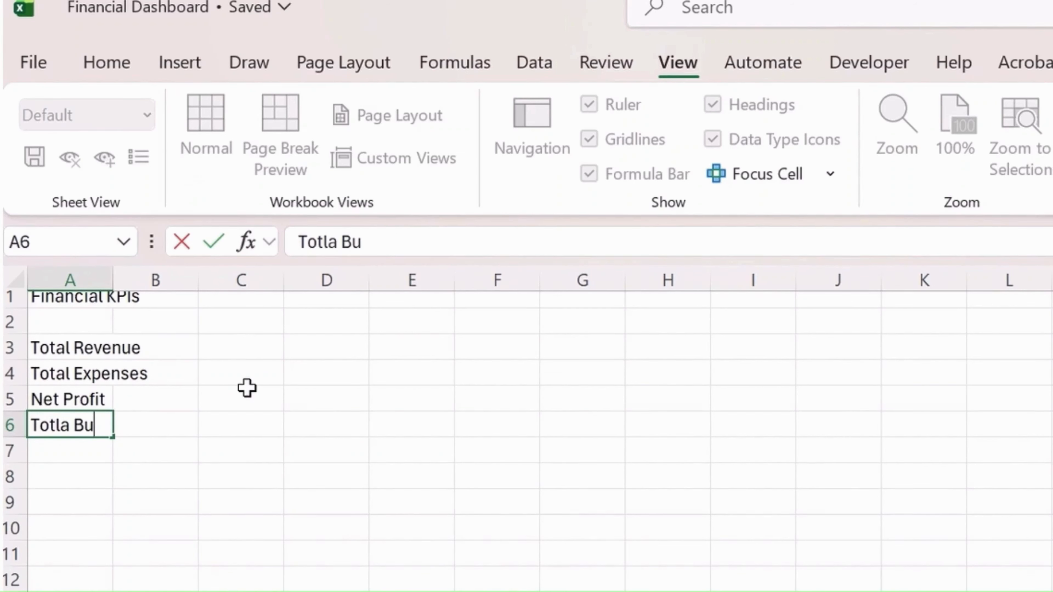
type("al Budget")
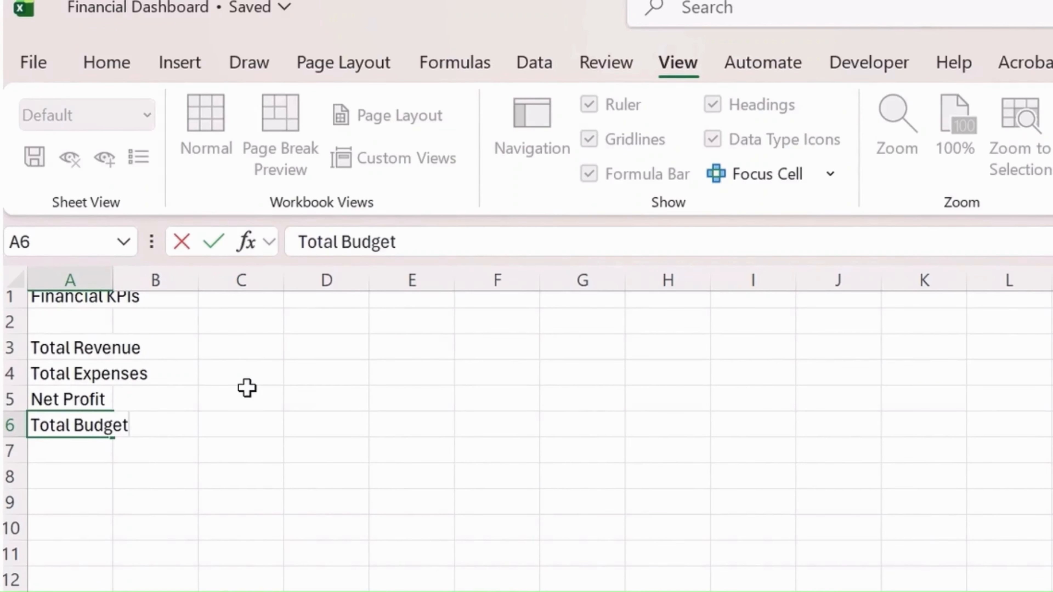
key("Return")
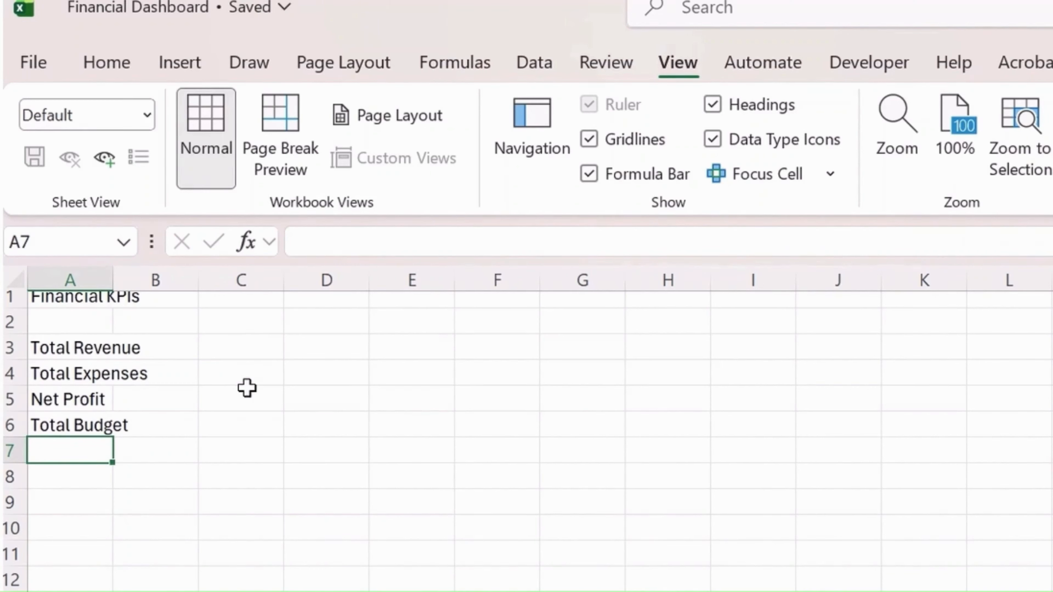
Enter the label "Budget Variance" in cell A7, below Total Budget
type("Budet")
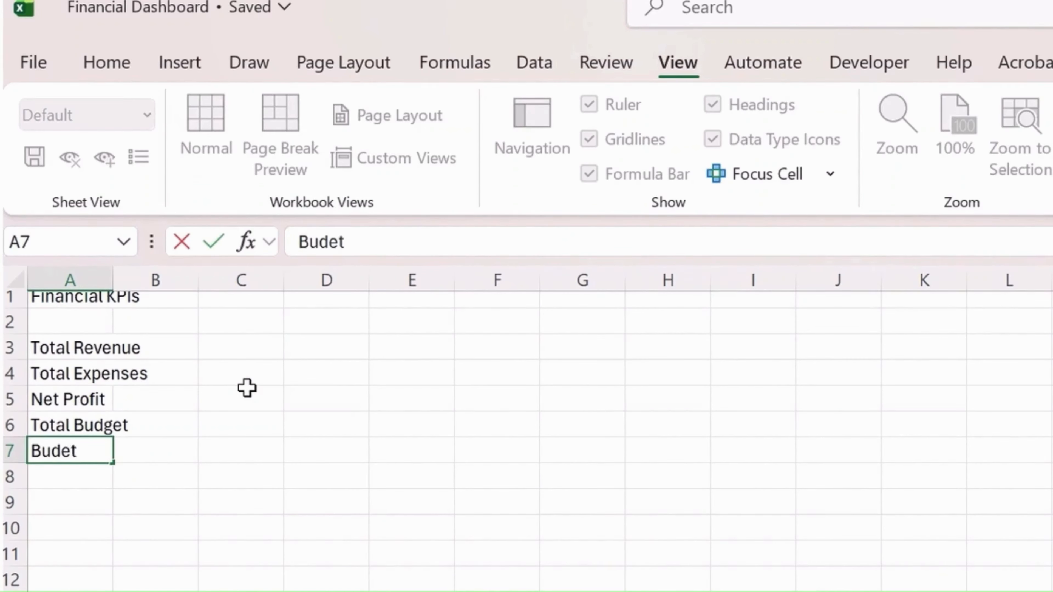
key("BackSpace")
key("BackSpace")
type("get Varia")
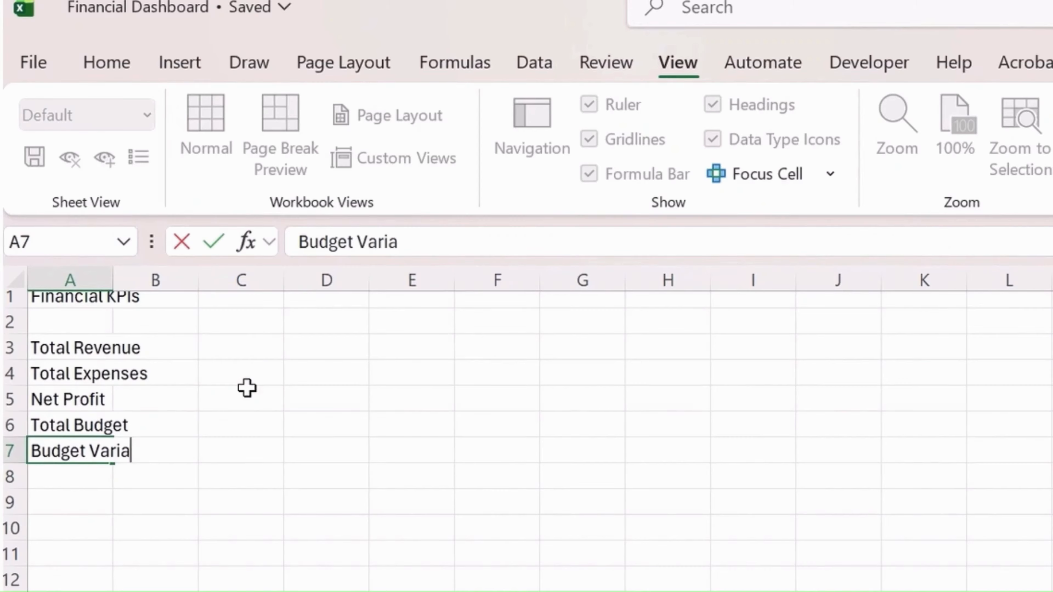
type("nce")
key("Return")
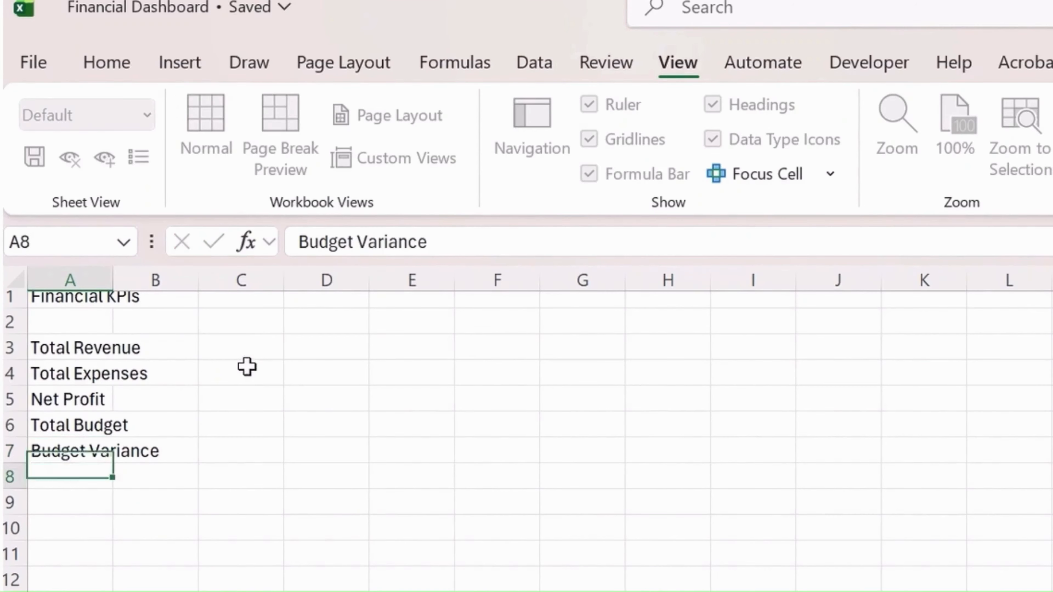
Enter the label "Budget Utilization%" in cell A8 as the last KPI in the list
type("Budget ")
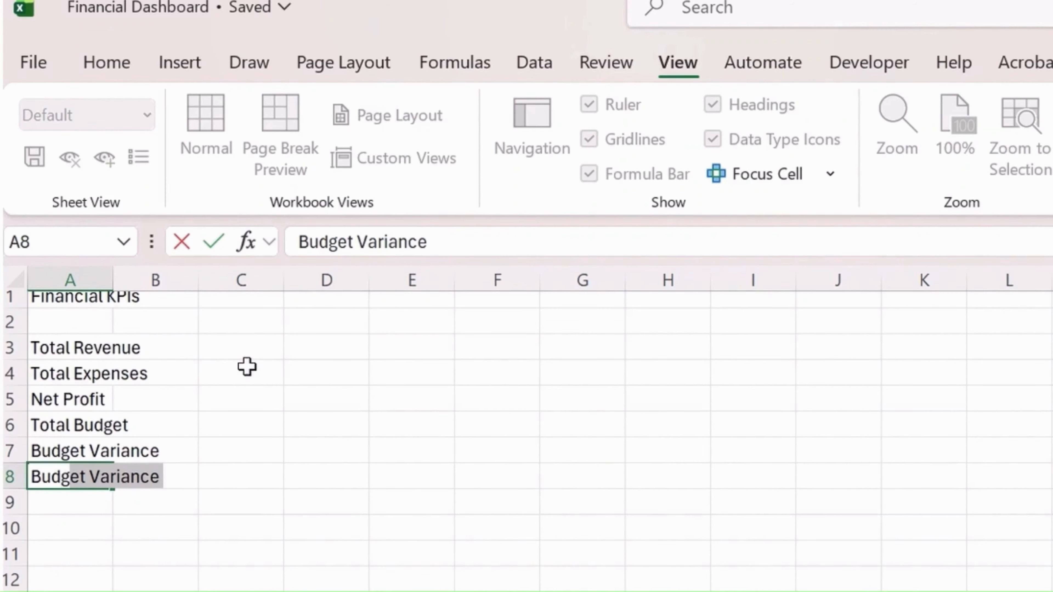
type("U")
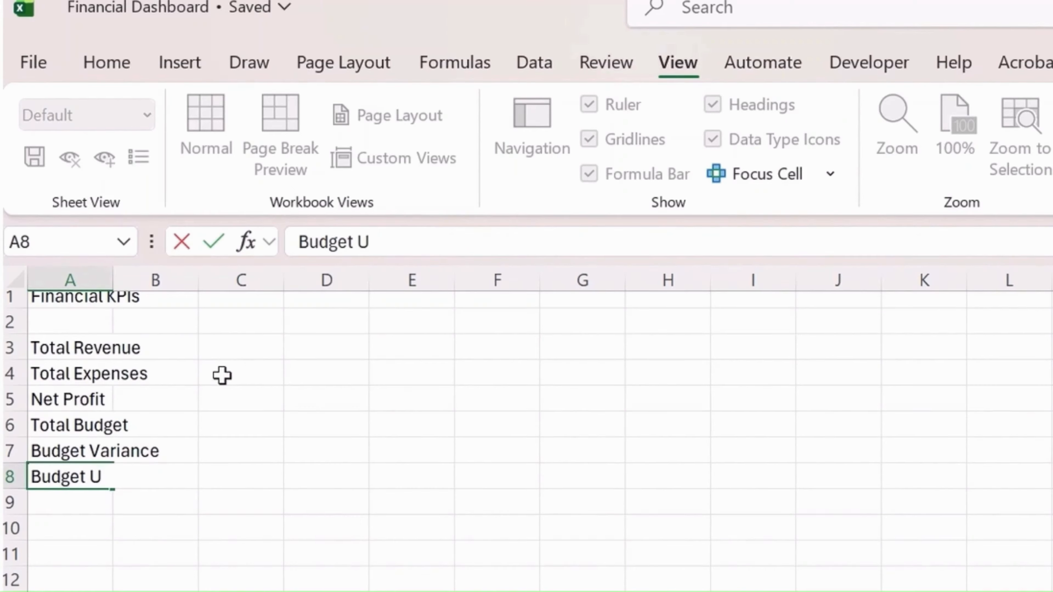
type("tilization")
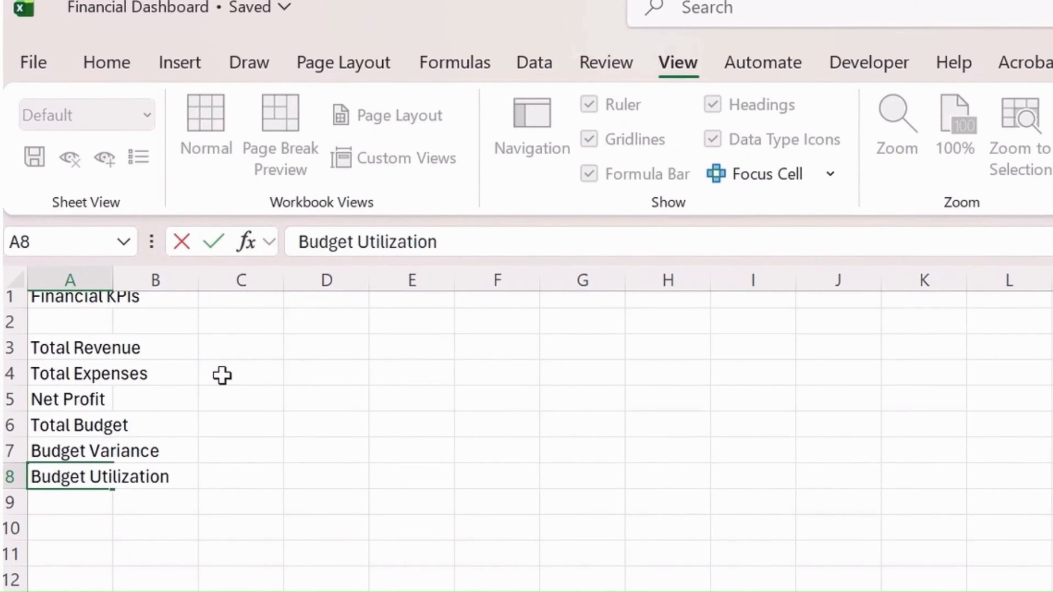
key("BackSpace")
key("BackSpace")
key("BackSpace")
key("BackSpace")
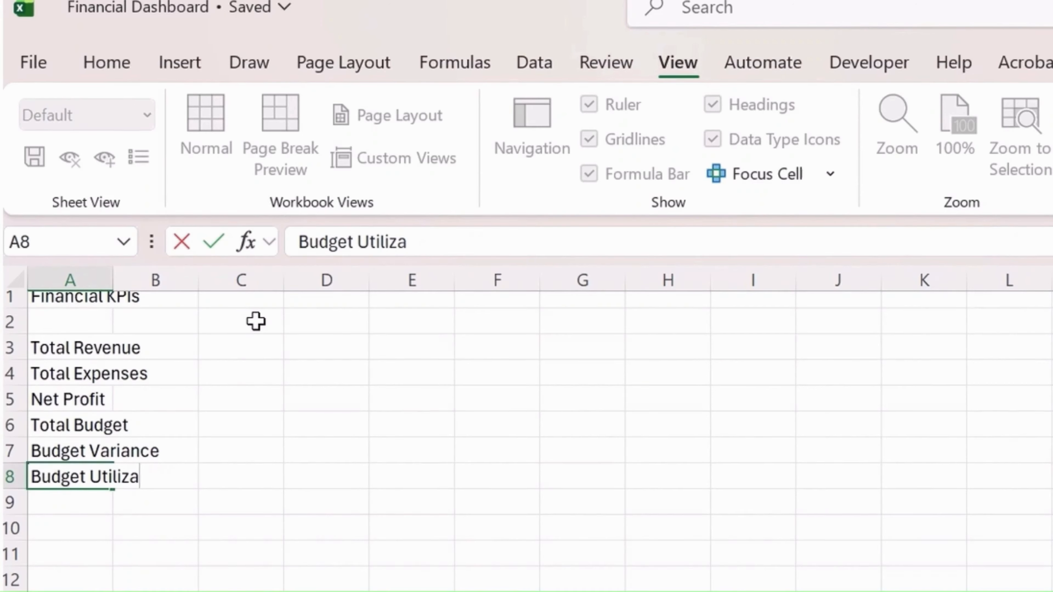
type("tion%")
key("Return")
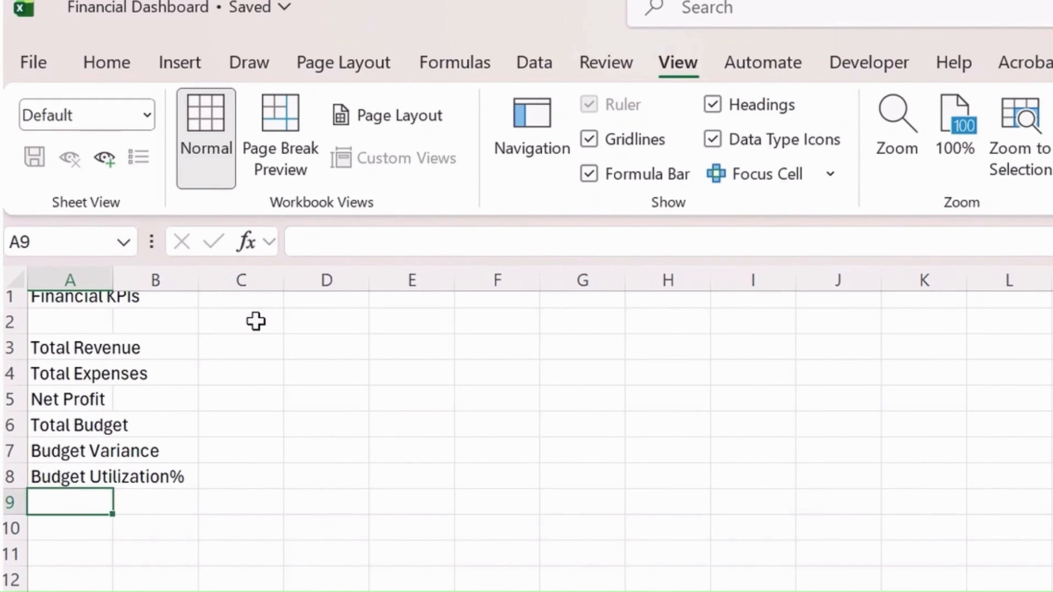
Shift the labels below Total Revenue down so Total Expenses sits in A5 and Net Profit in A7, separated by blank rows
left_click(100, 378)
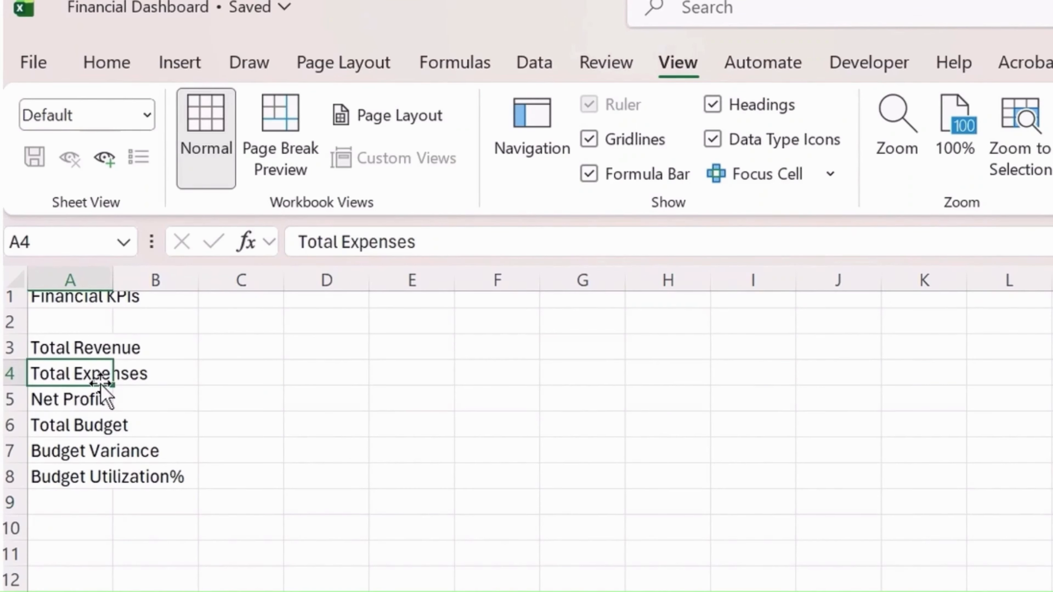
key("ctrl+shift+Down")
key("ctrl+c")
left_click(100, 385)
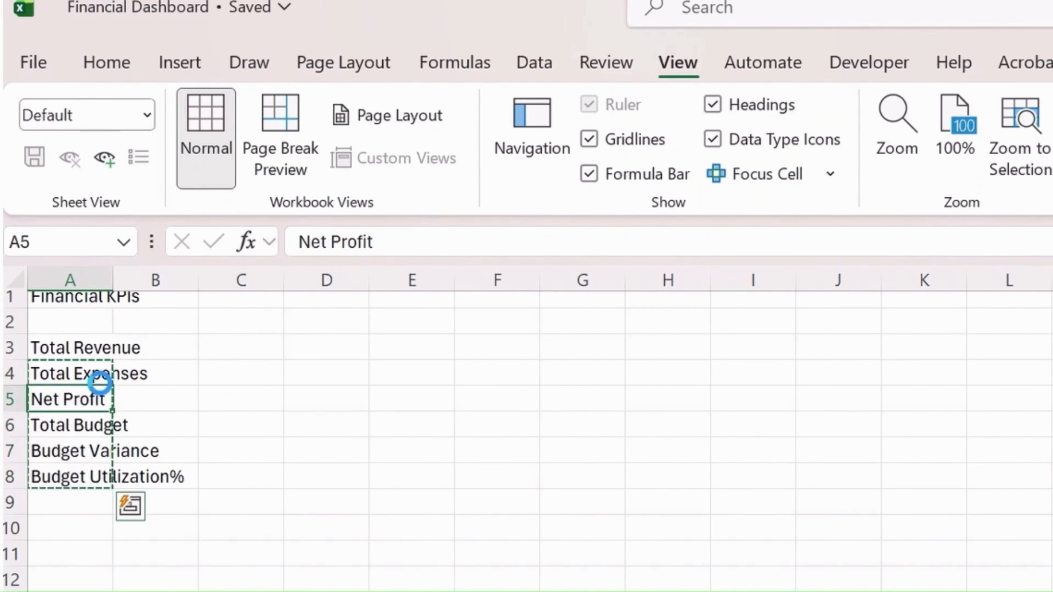
key("ctrl+v")
key("Down")
key("ctrl+shift+Down")
key("ctrl+x")
Shift the three budget labels down so Total Budget sits in A9 and Budget Variance in A11, separated by blank rows
key("Down")
key("ctrl+v")
key("Down")
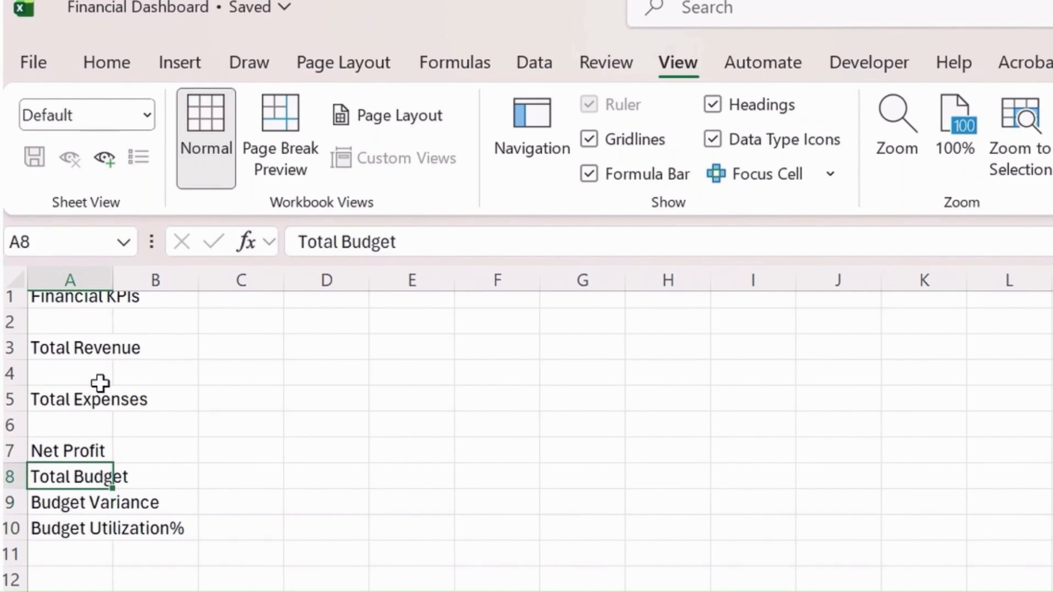
key("ctrl+shift+Down")
key("ctrl+x")
key("Down")
key("ctrl+v")
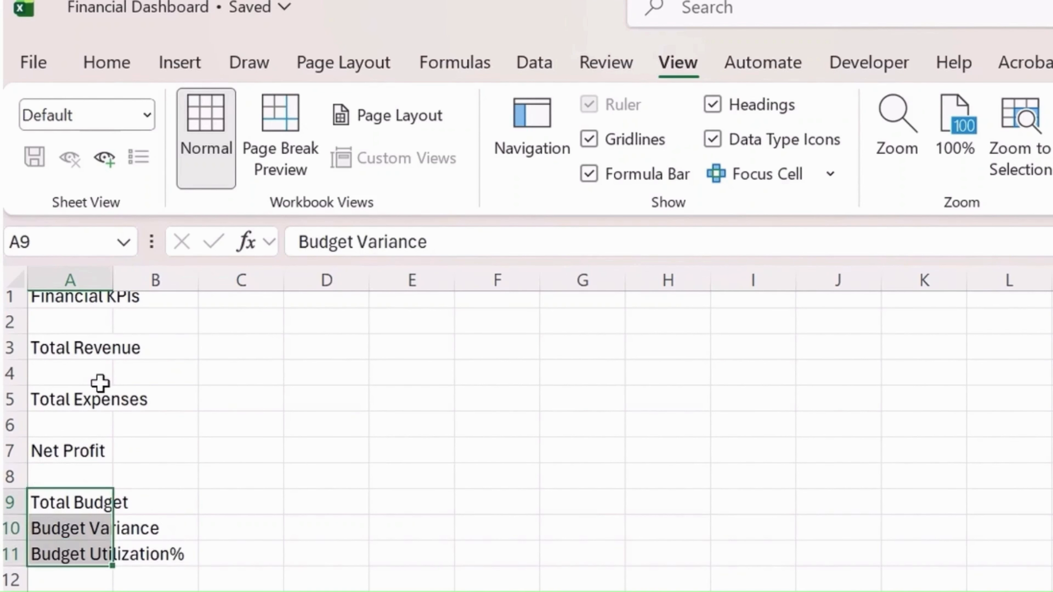
key("Down")
key("ctrl+shift+Down")
key("ctrl+x")
Move the Budget Utilization% label to A13 and auto-fit column A to the width of its labels
key("Down")
key("ctrl+v")
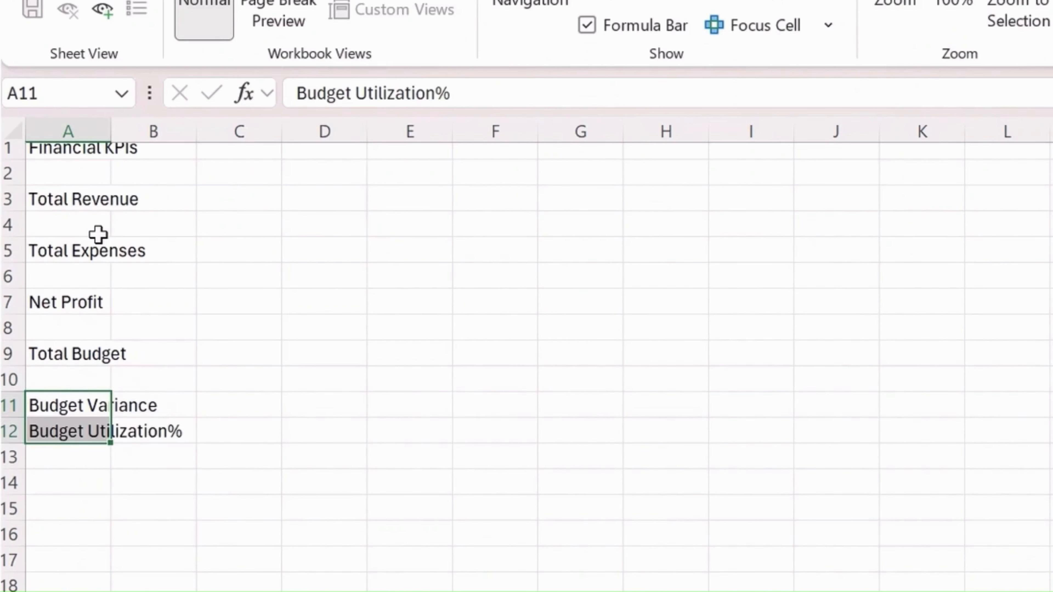
key("Down")
key("ctrl+x")
key("Down")
key("ctrl+v")
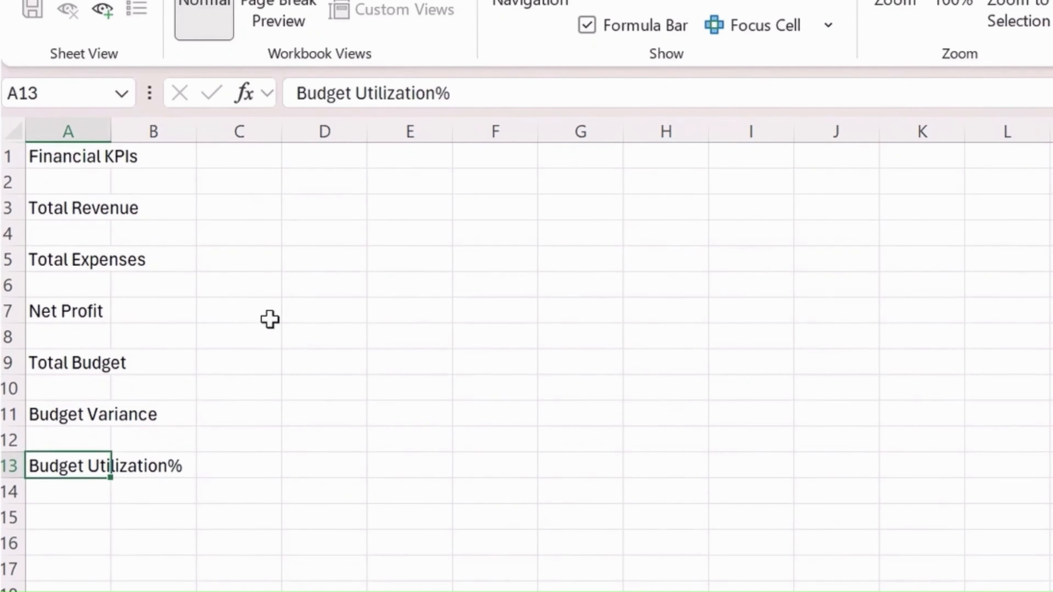
left_click(271, 319)
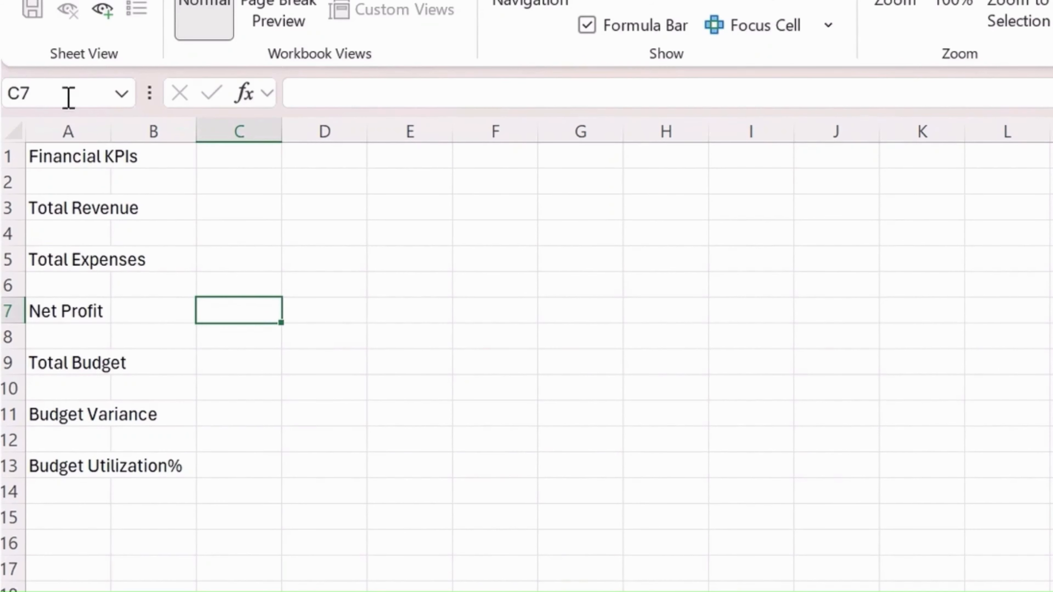
double_click(111, 129)
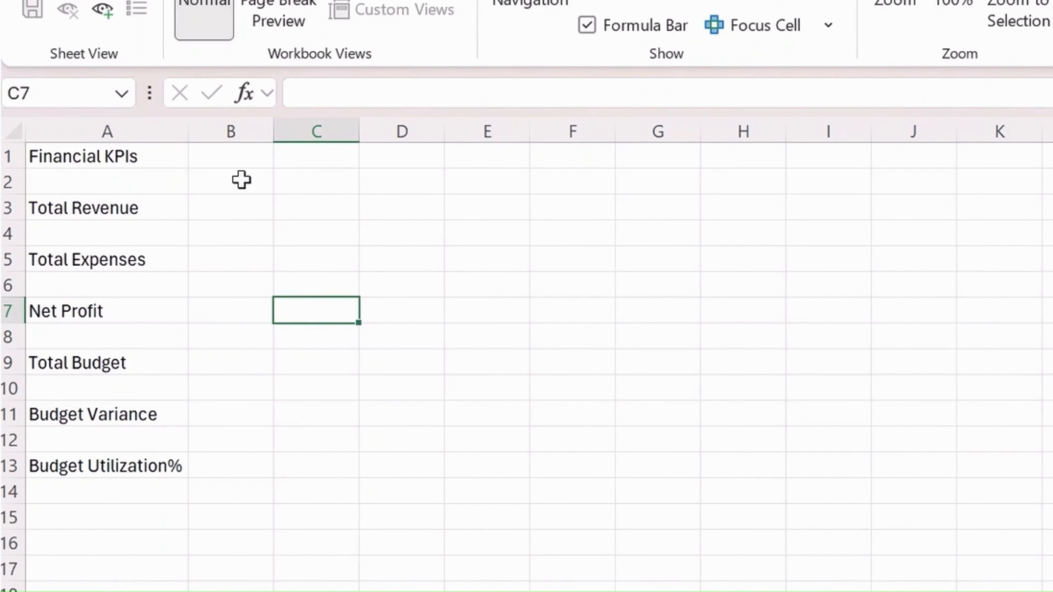
Start a SUMIFS formula in B3 for Total Revenue with tblTransactions[Amount] as the sum range
left_click(248, 210)
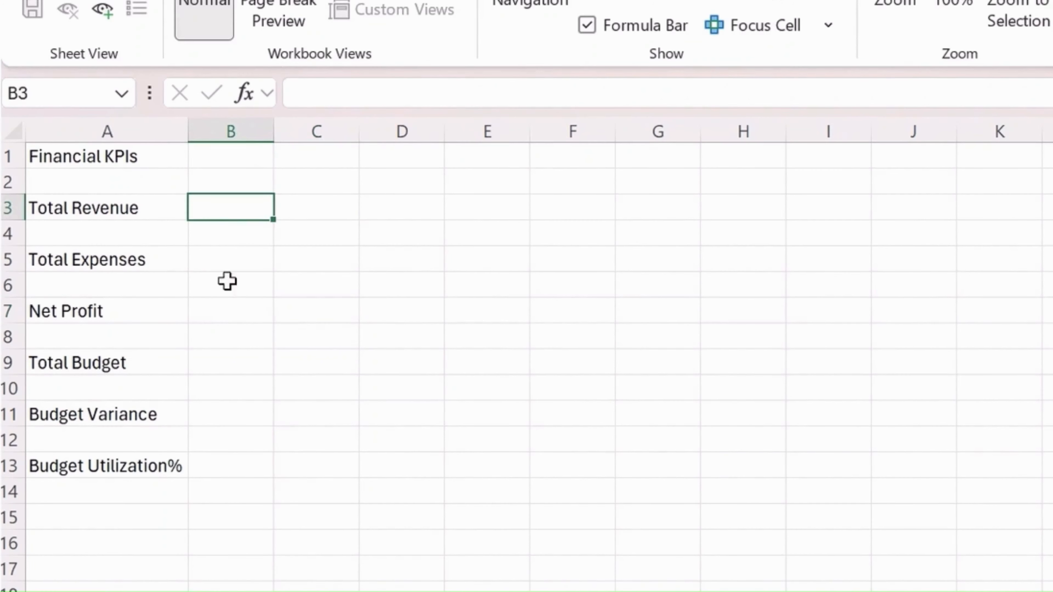
type("=sumifs")
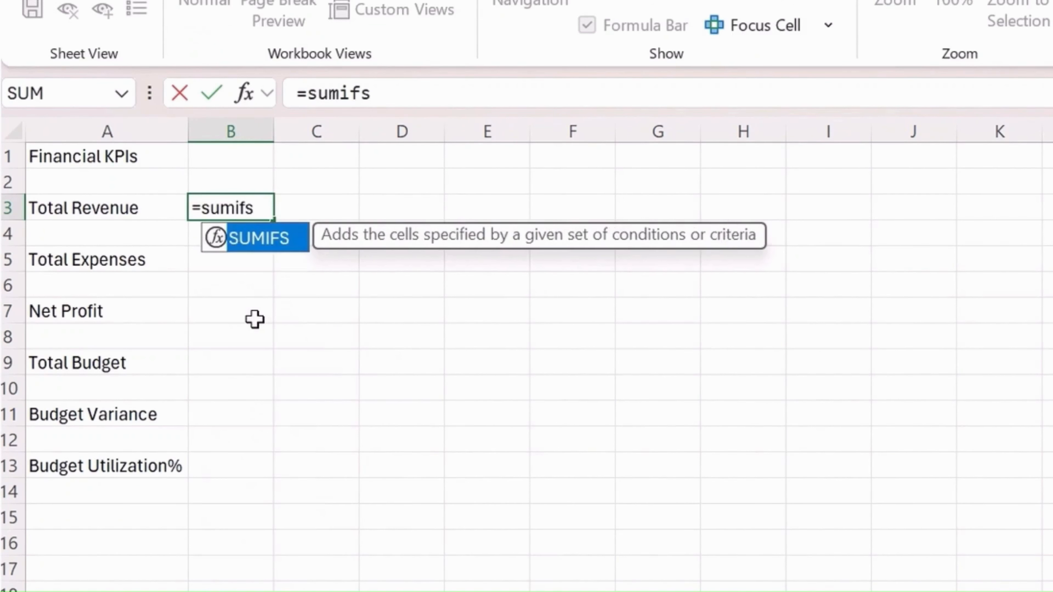
key("Tab")
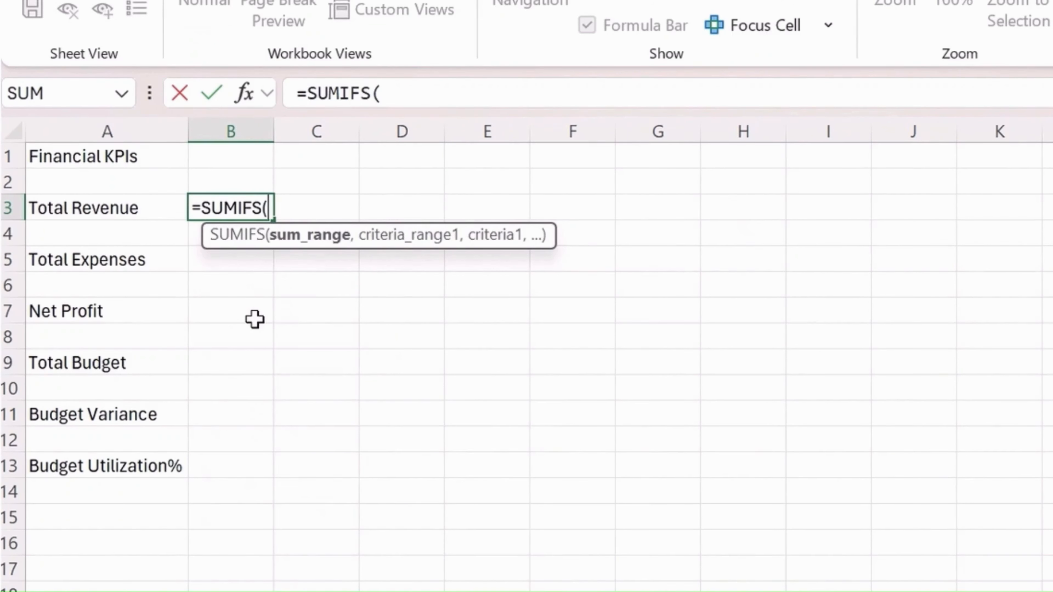
type("tab")
key("BackSpace")
key("BackSpace")
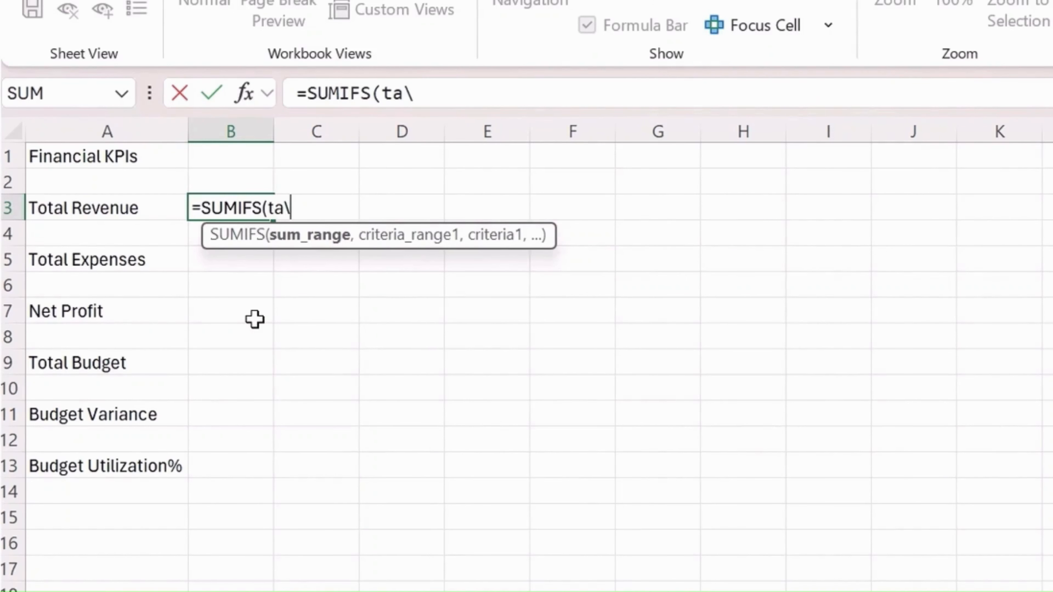
type("bl")
key("Tab")
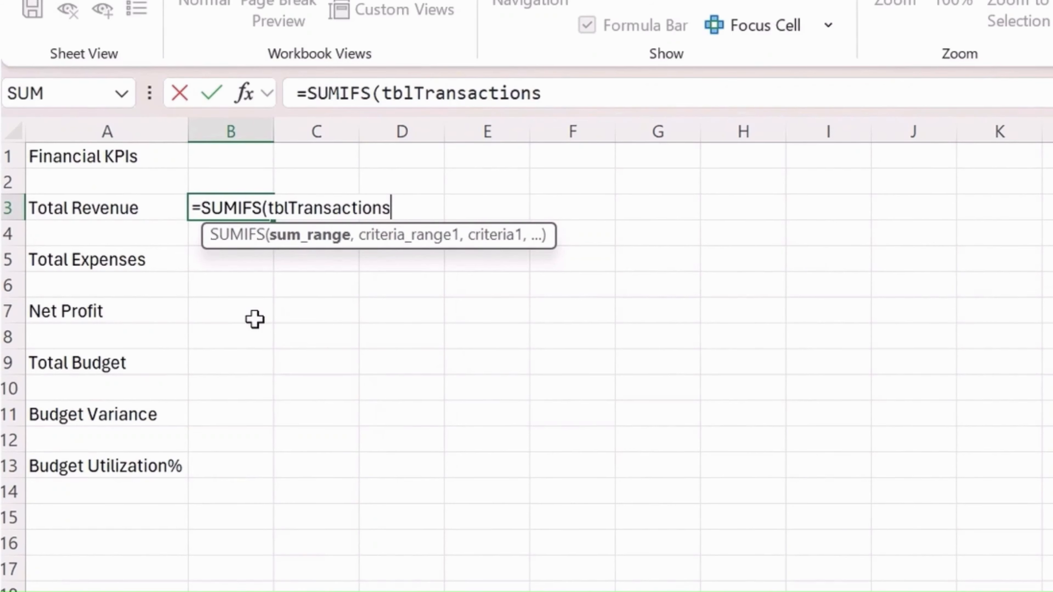
type("[amou")
key("Tab")
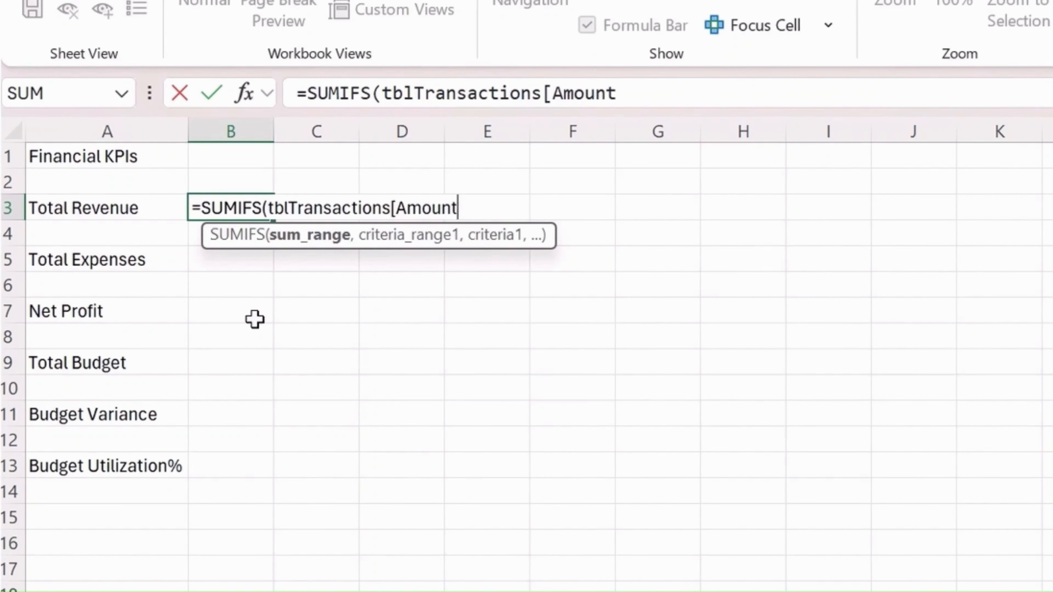
type("],")
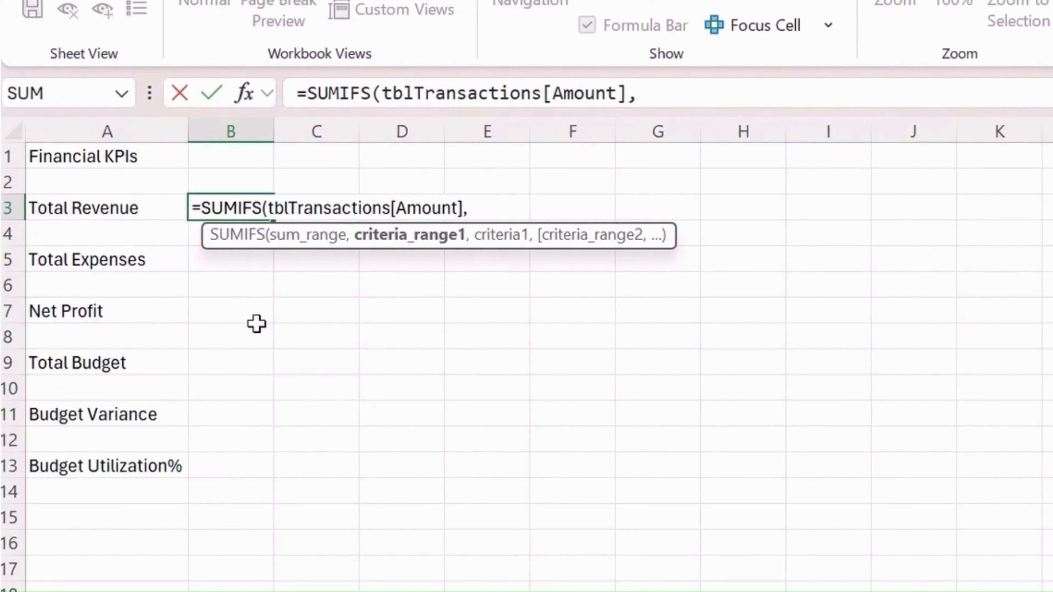
type("tabl")
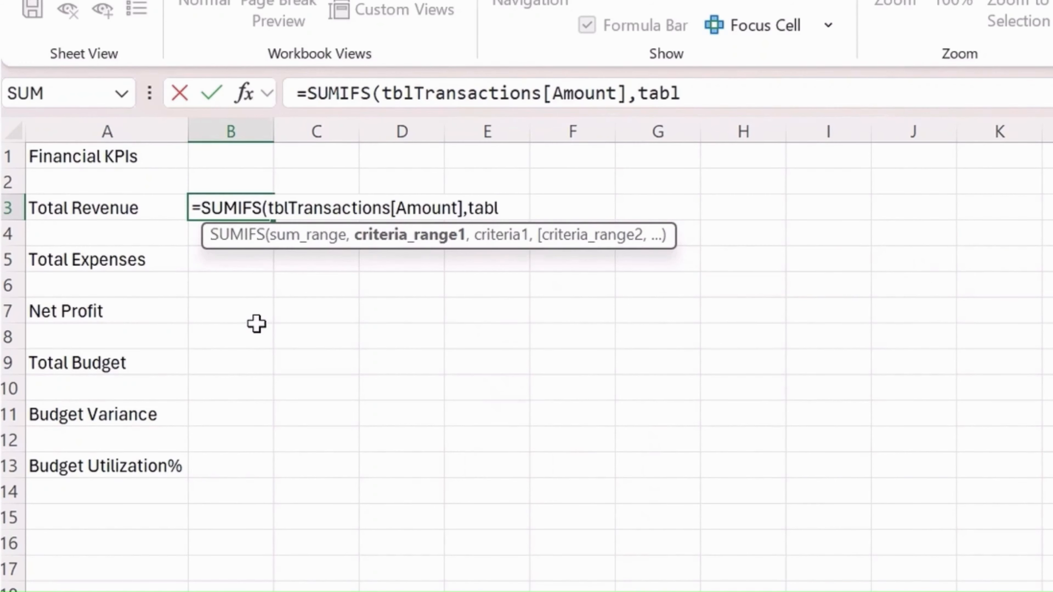
Add tblTransactions[Type] as the first criteria range of the Total Revenue SUMIFS formula
key("BackSpace")
key("BackSpace")
key("BackSpace")
type("bl")
key("Tab")
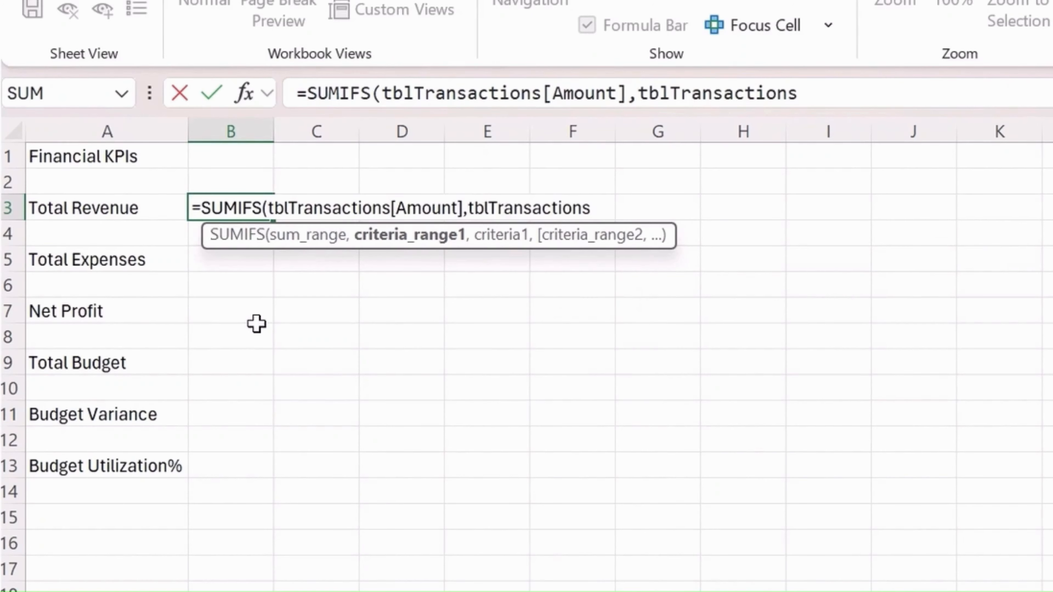
type("[ty")
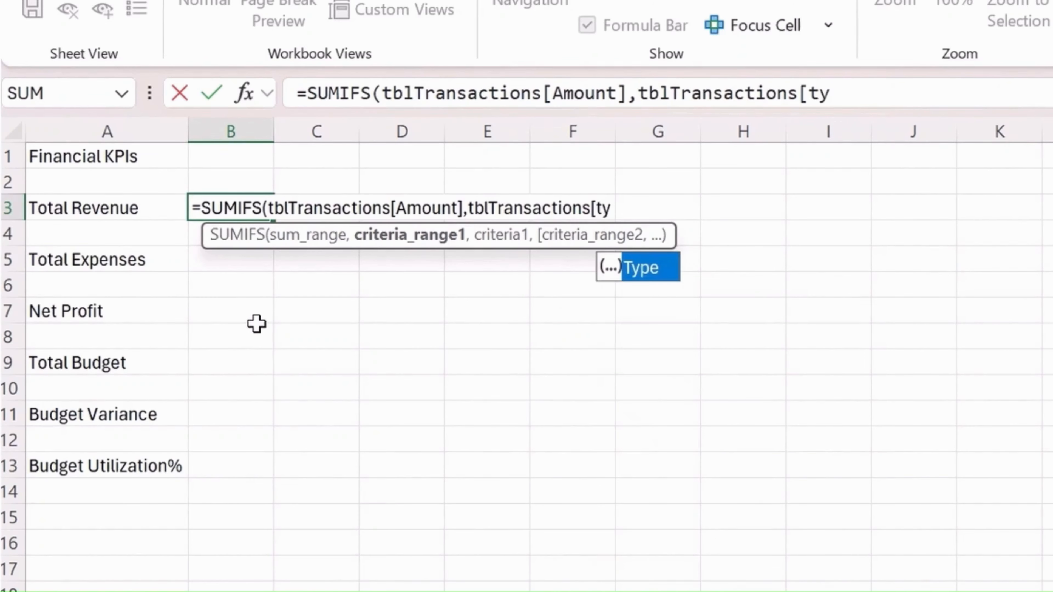
key("Tab")
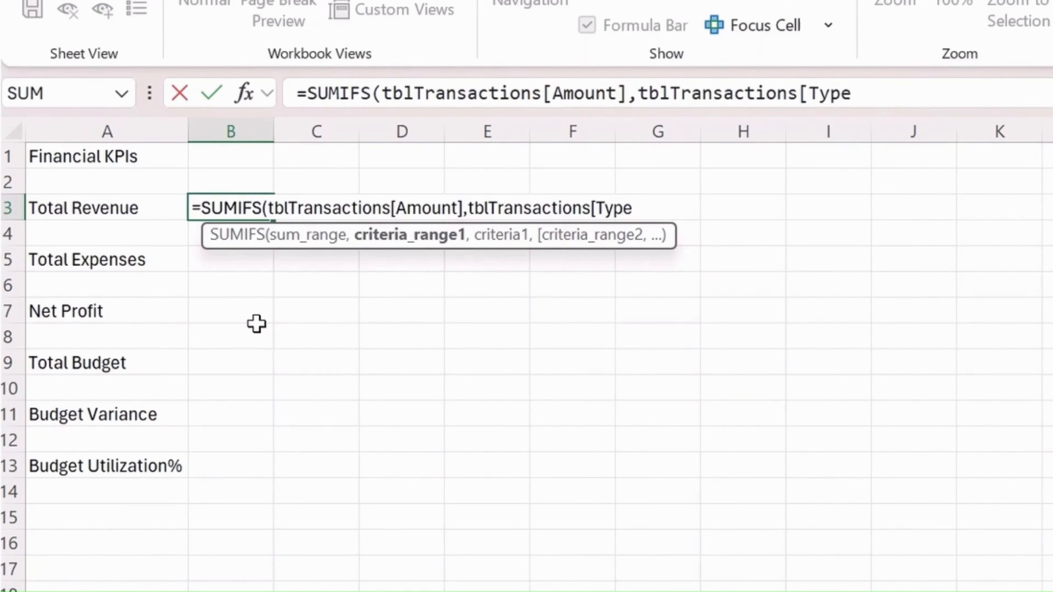
type("],")
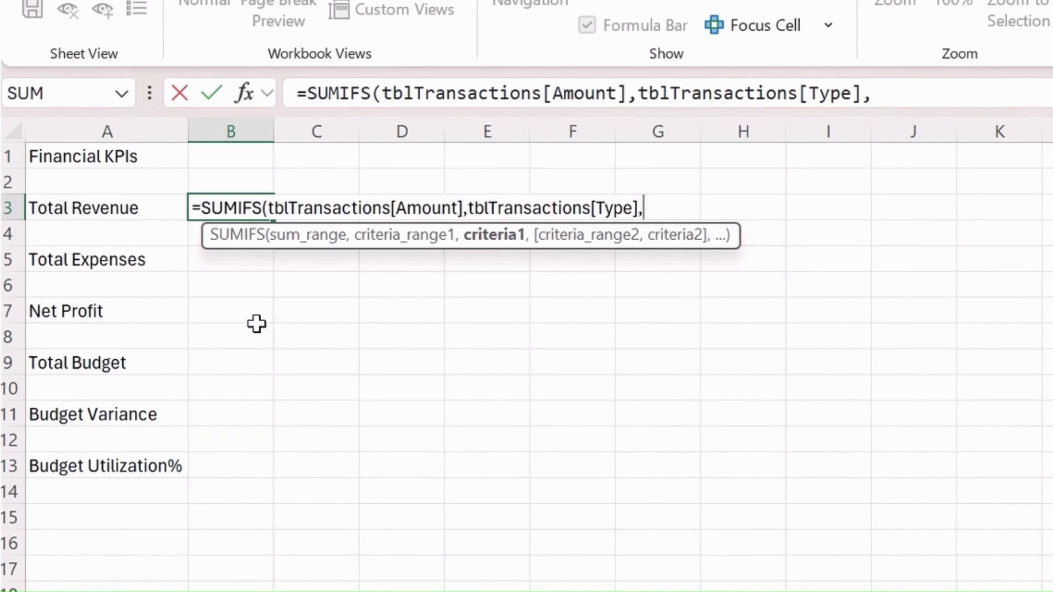
type("}")
type("I")
Complete the Total Revenue formula in B3 with the criterion "Income" and check the entered formula
key("BackSpace")
key("BackSpace")
type("\"IN")
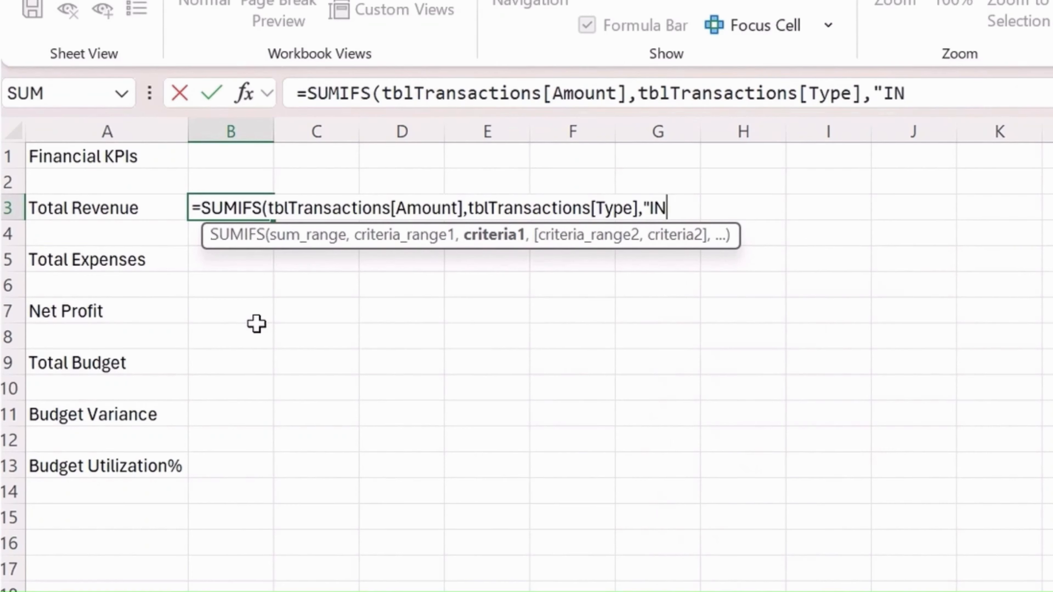
key("BackSpace")
type("ncome\"")
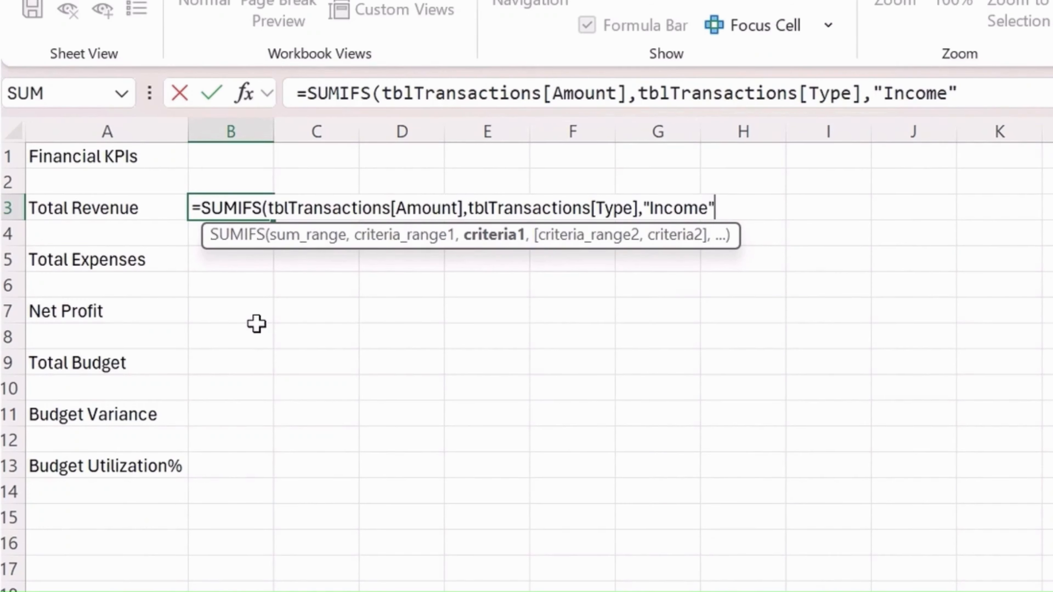
type(")")
key("Return")
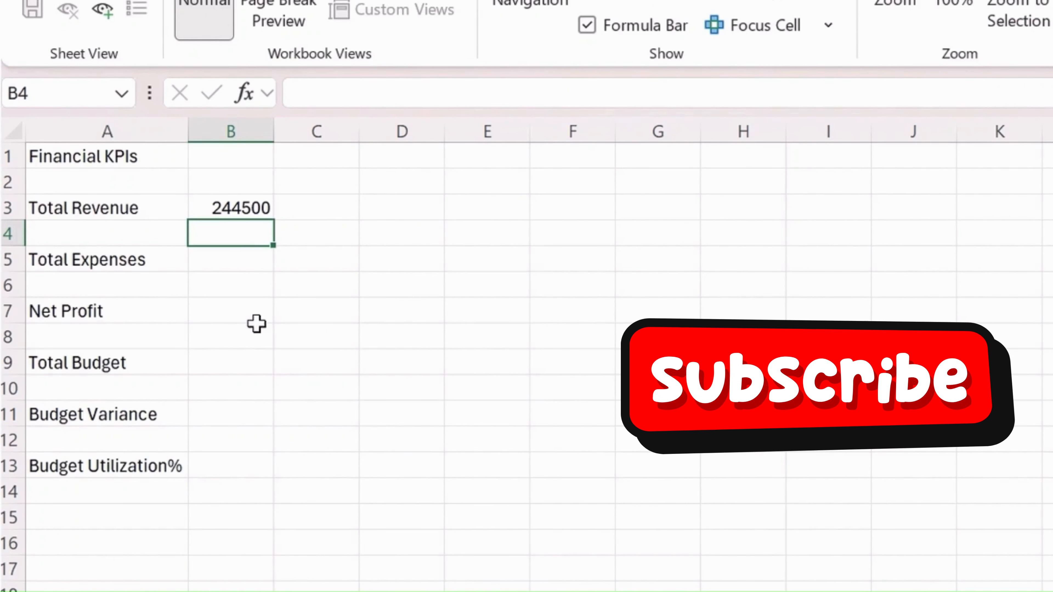
key("Up")
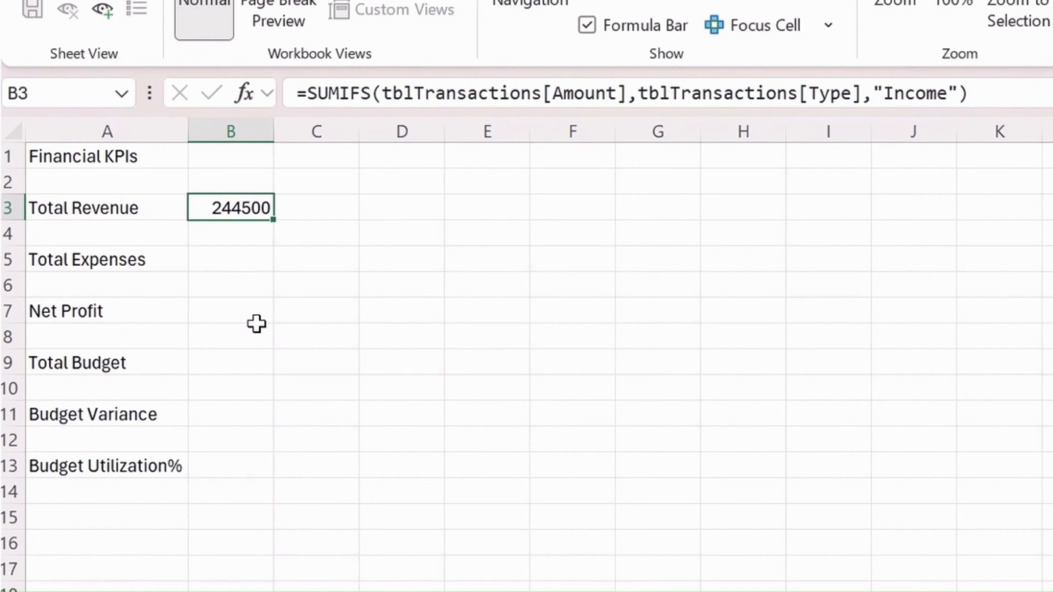
Start a SUMIFS formula in B5 for Total Expenses with tblTransactions[Amount] as the sum range
key("Down")
key("Down")
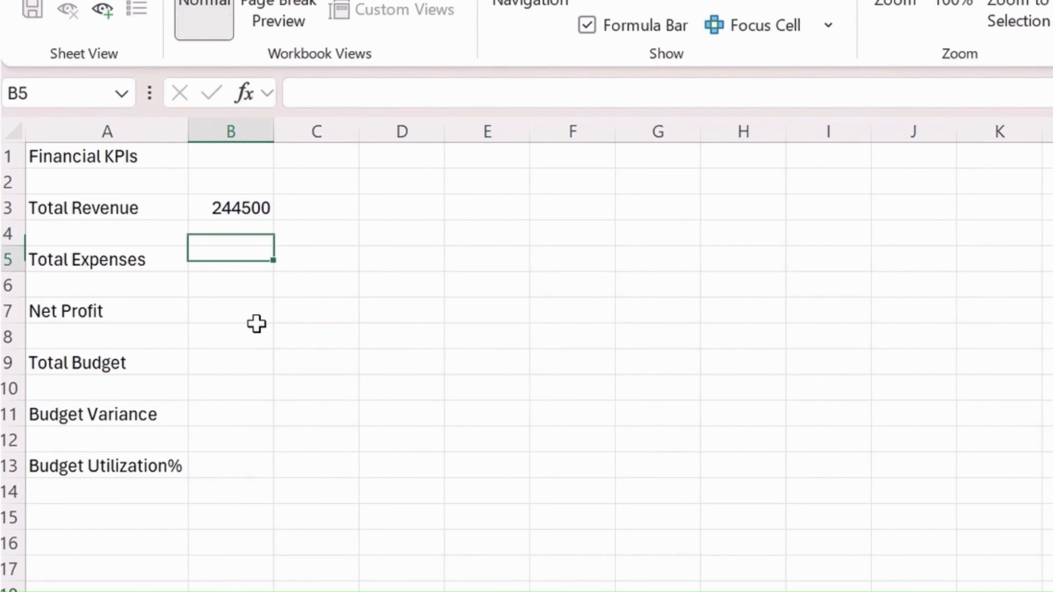
type("=sumifs")
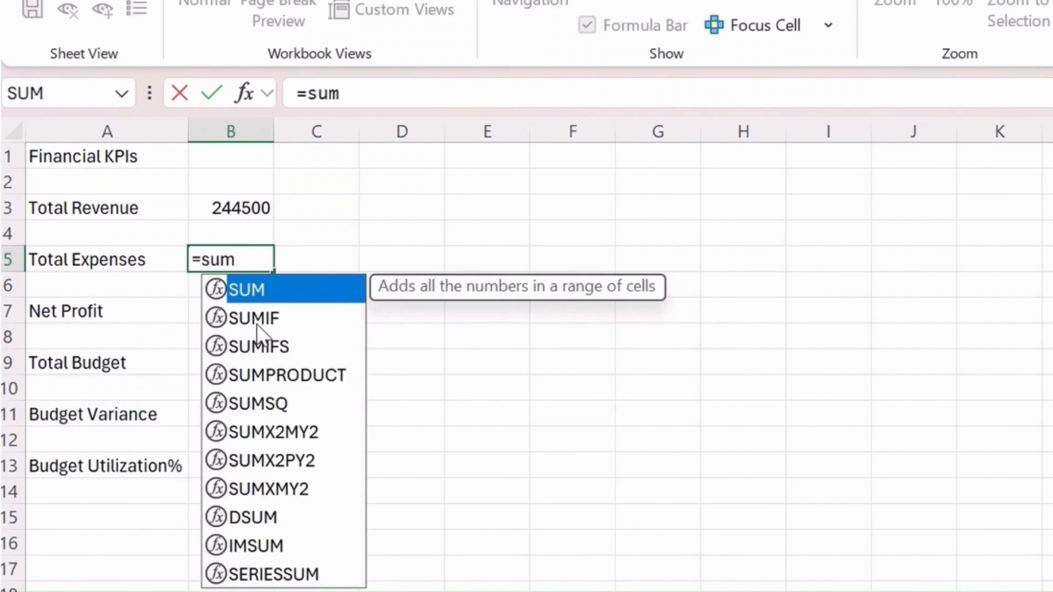
key("Tab")
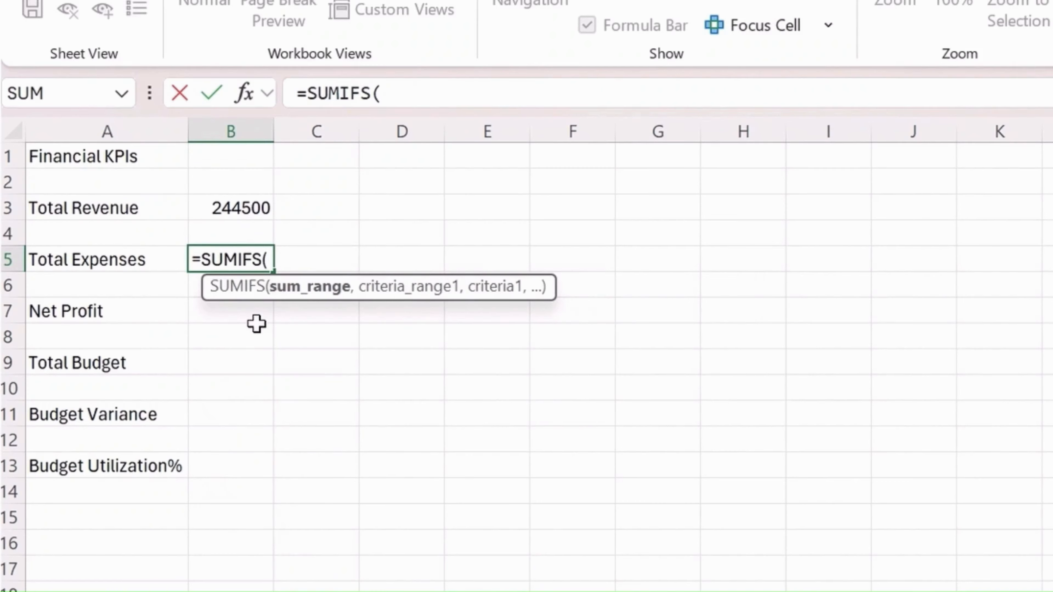
type("tab")
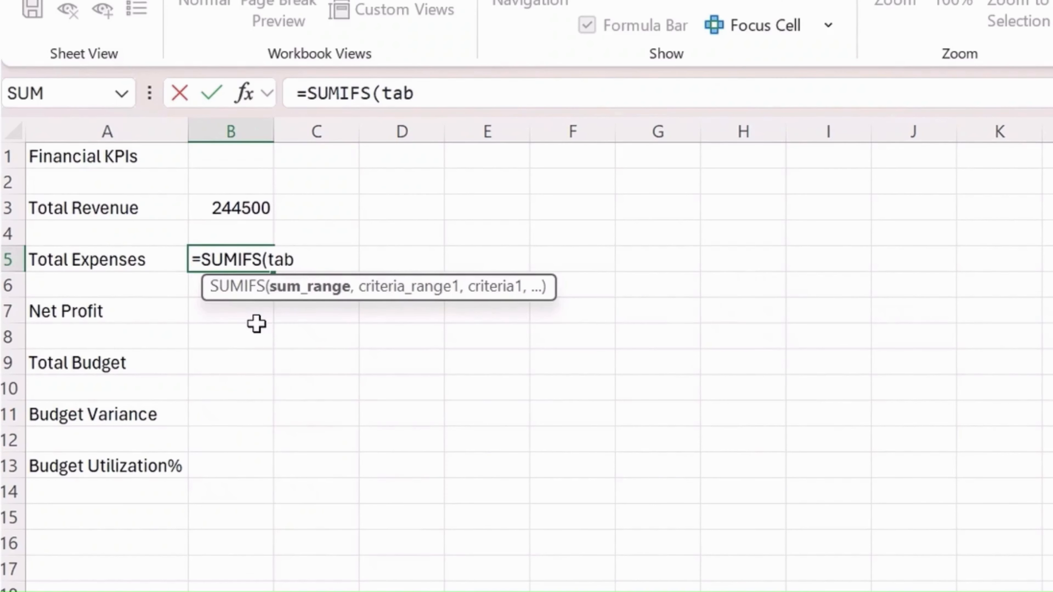
key("BackSpace")
key("BackSpace")
type("bl")
key("Tab")
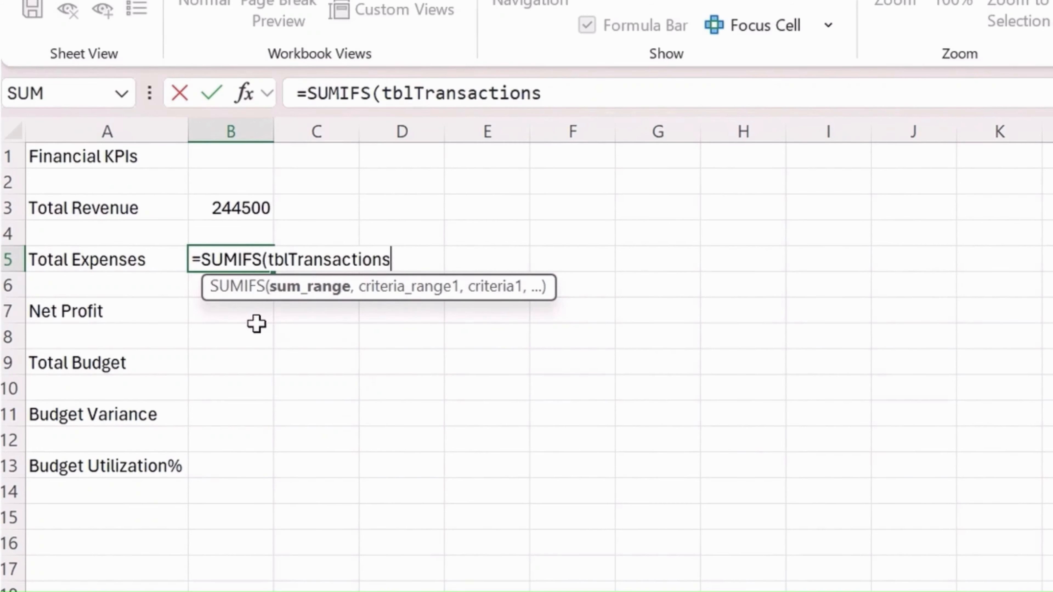
type("[amo")
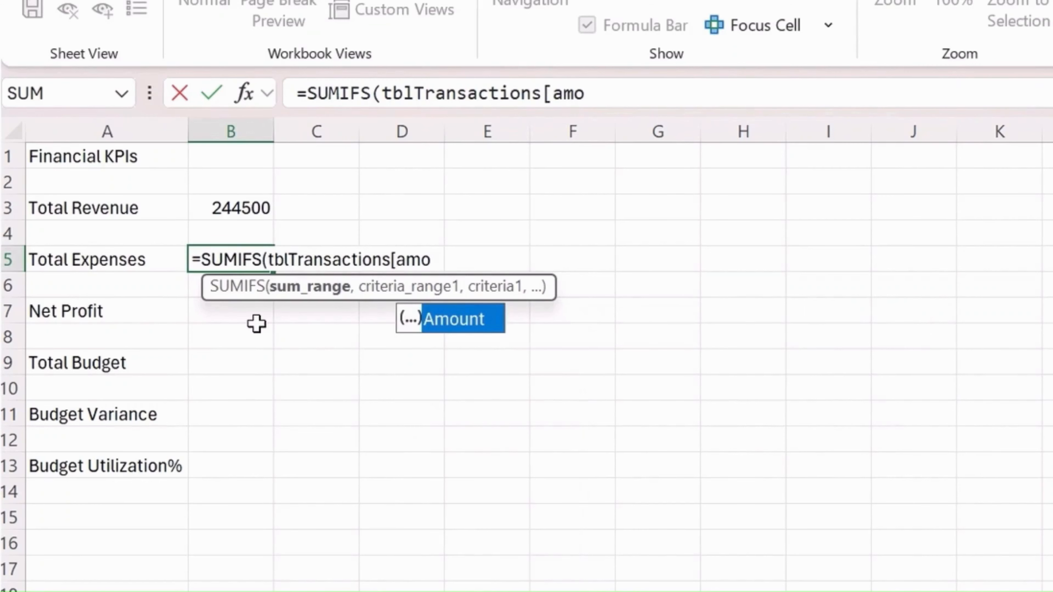
key("Tab")
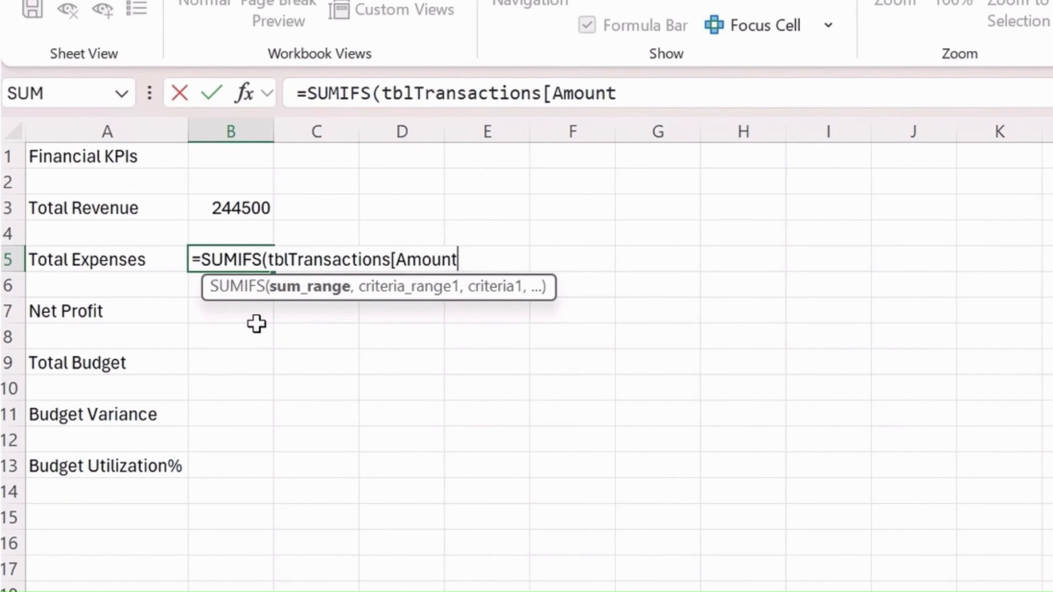
type("],")
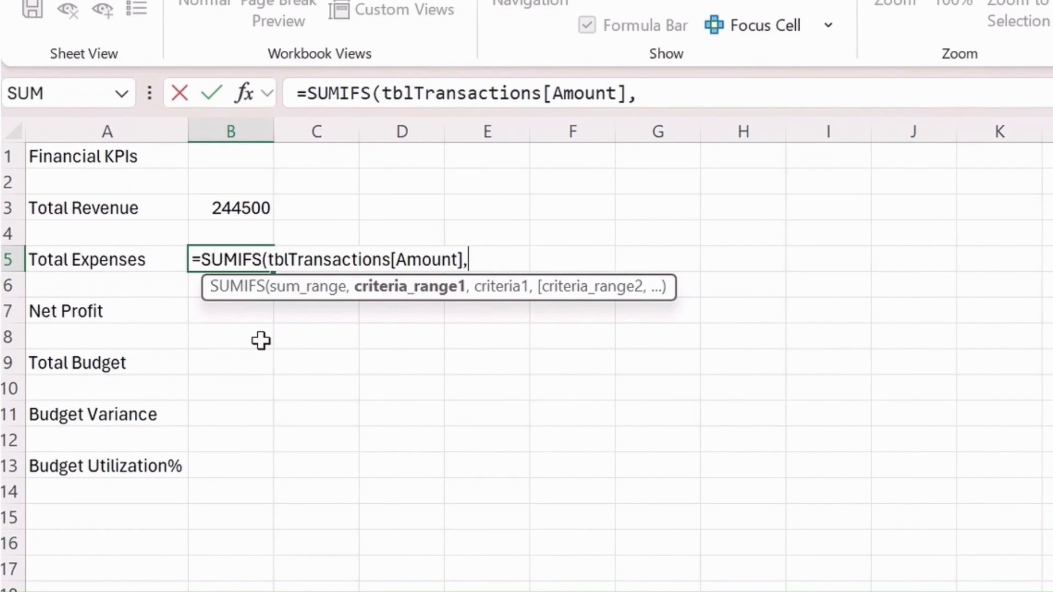
type("tbl")
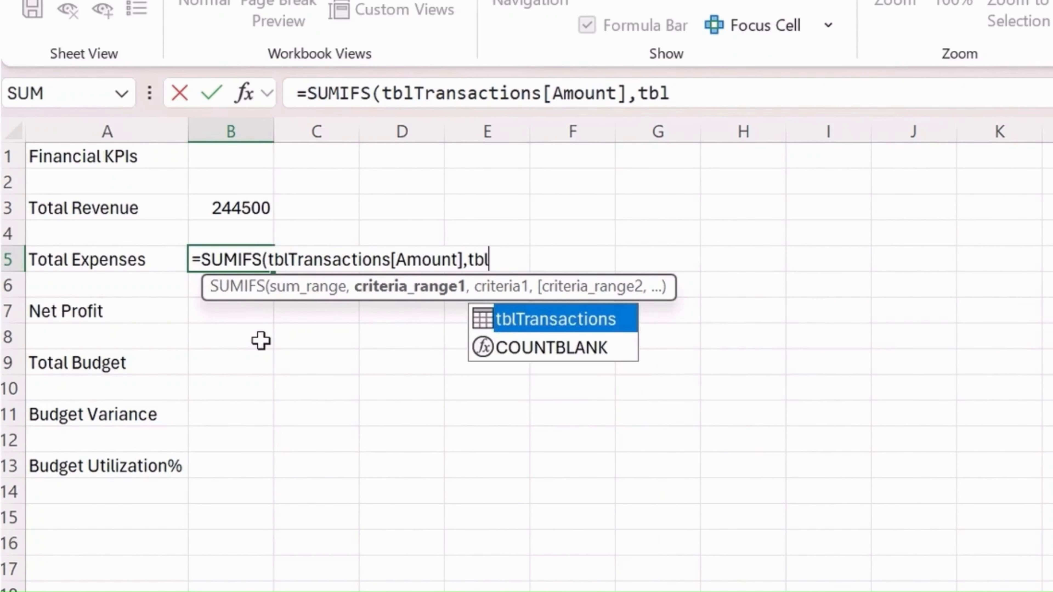
Add tblTransactions[Type] as the first criteria range of the Total Expenses SUMIFS formula
key("Tab")
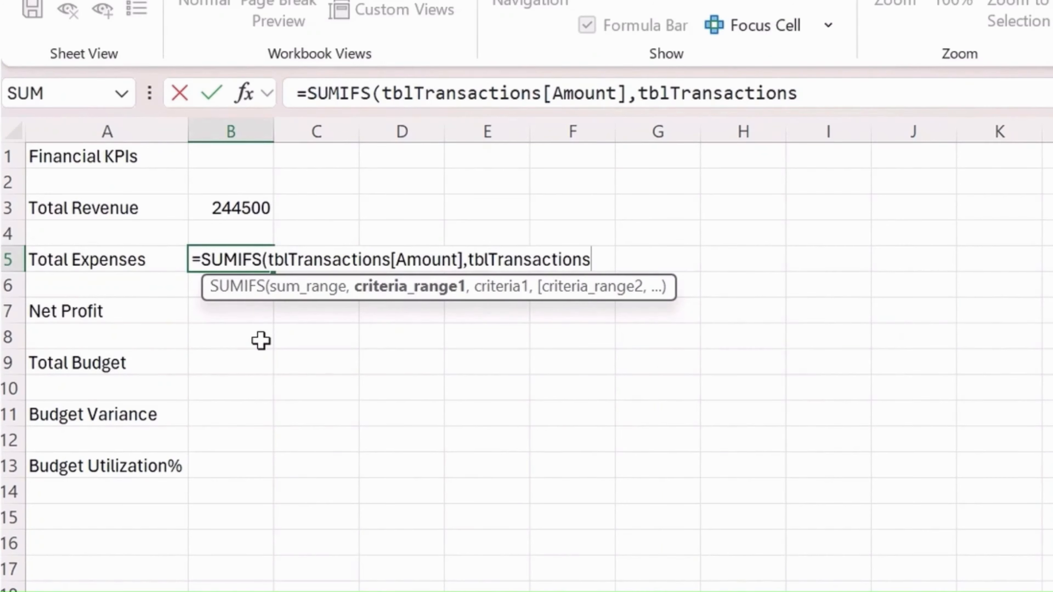
type("[ty")
key("Tab")
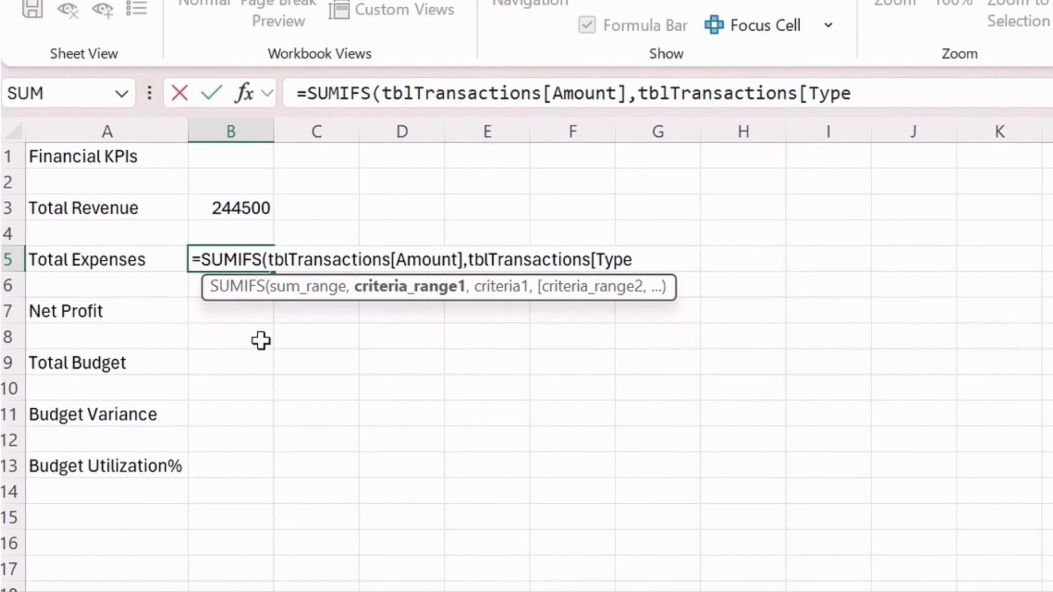
type("],")
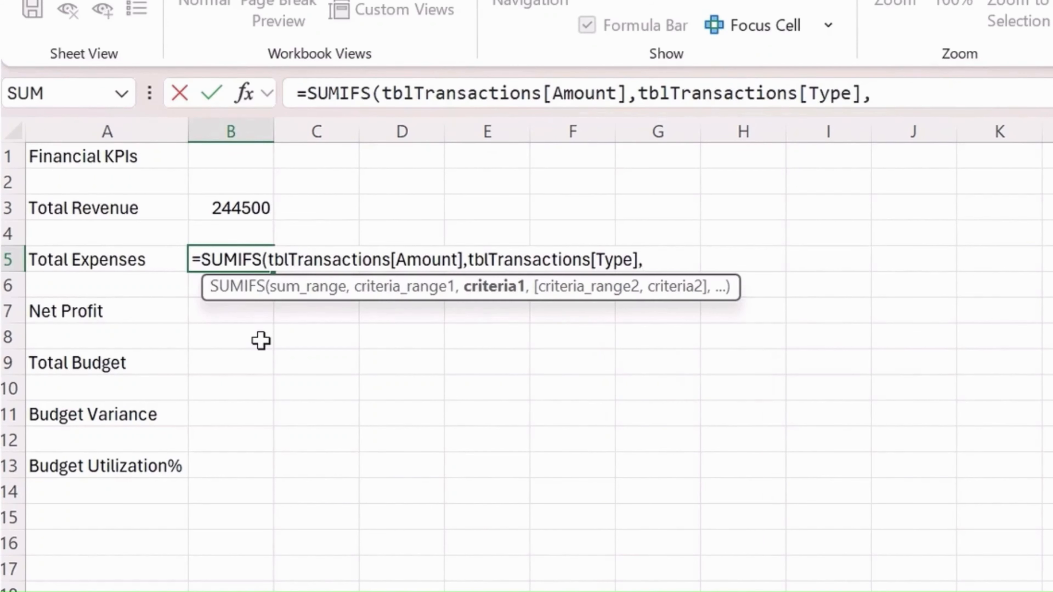
type("\"Exp")
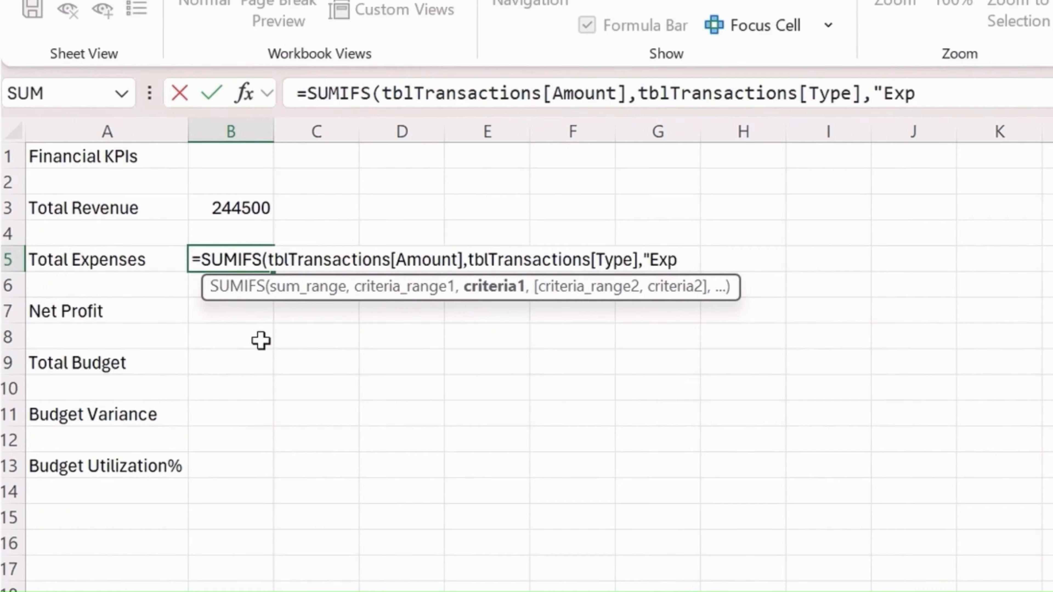
type("ense")
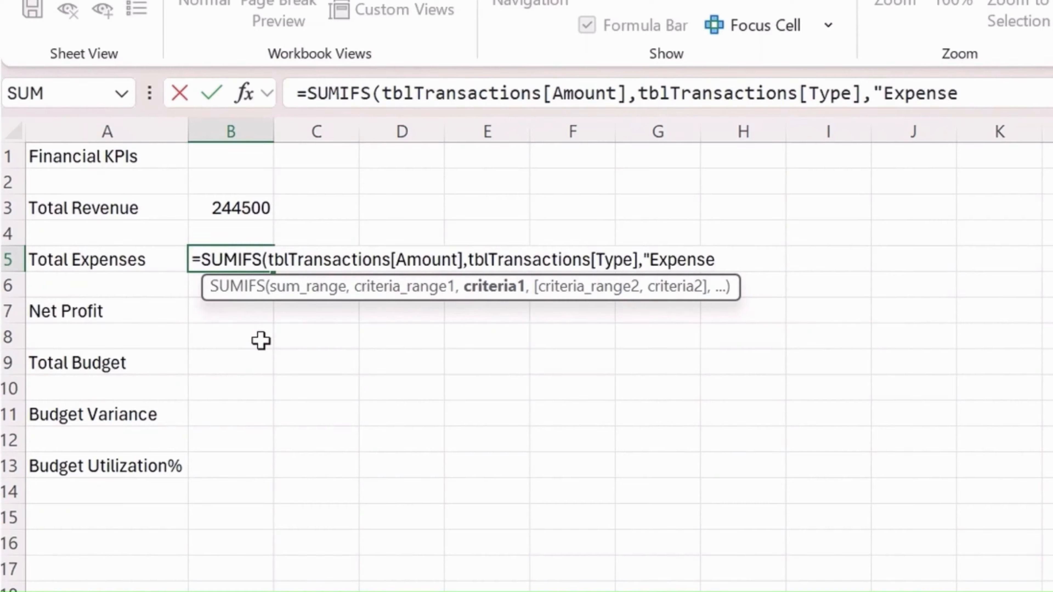
type("\")")
Complete the Total Expenses formula in B5 with the criterion "Expense" and check the entered formula
key("Return")
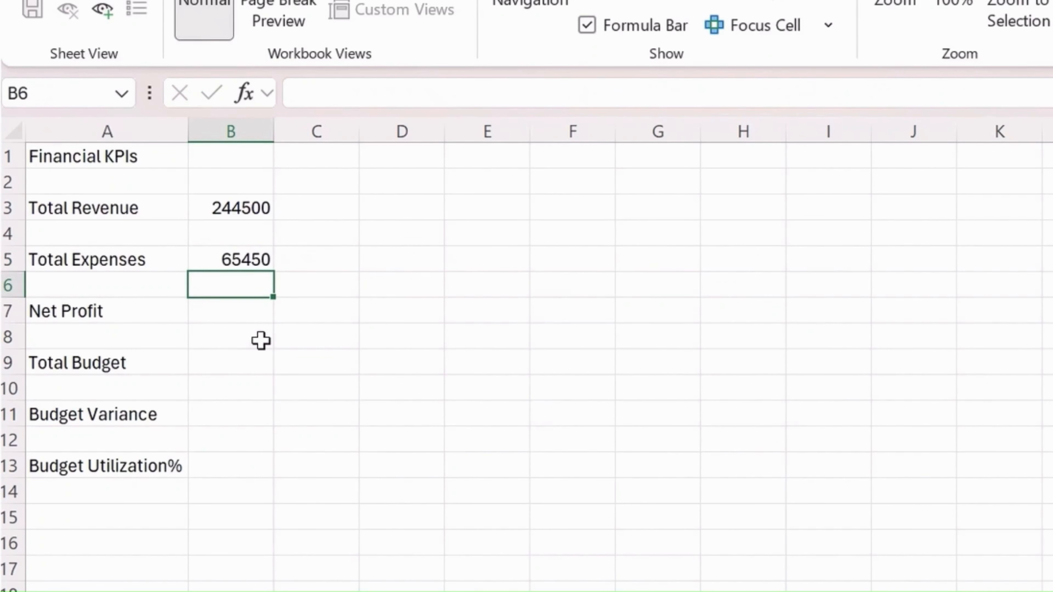
key("Up")
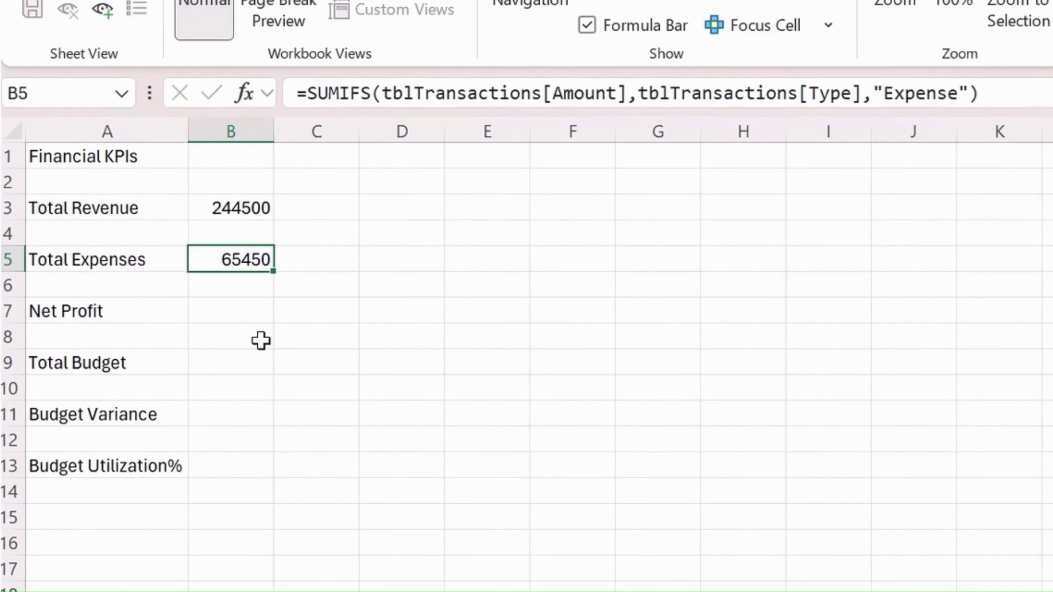
Calculate Net Profit in B7 with the formula =B3-B5 and check the entered formula
key("Down")
key("Down")
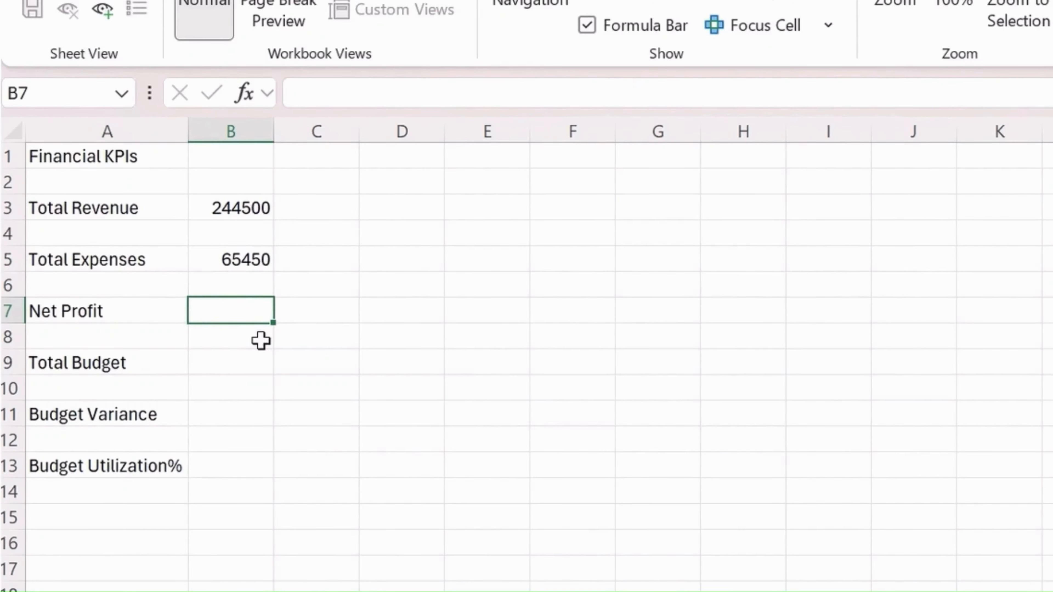
type("=")
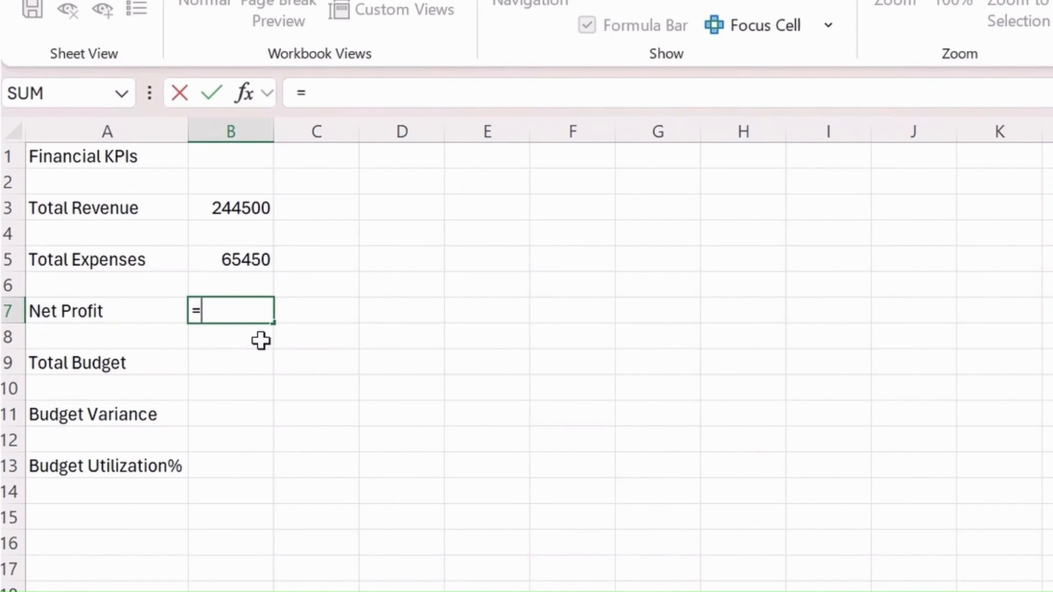
key("Up")
key("Up")
key("Up")
key("Up")
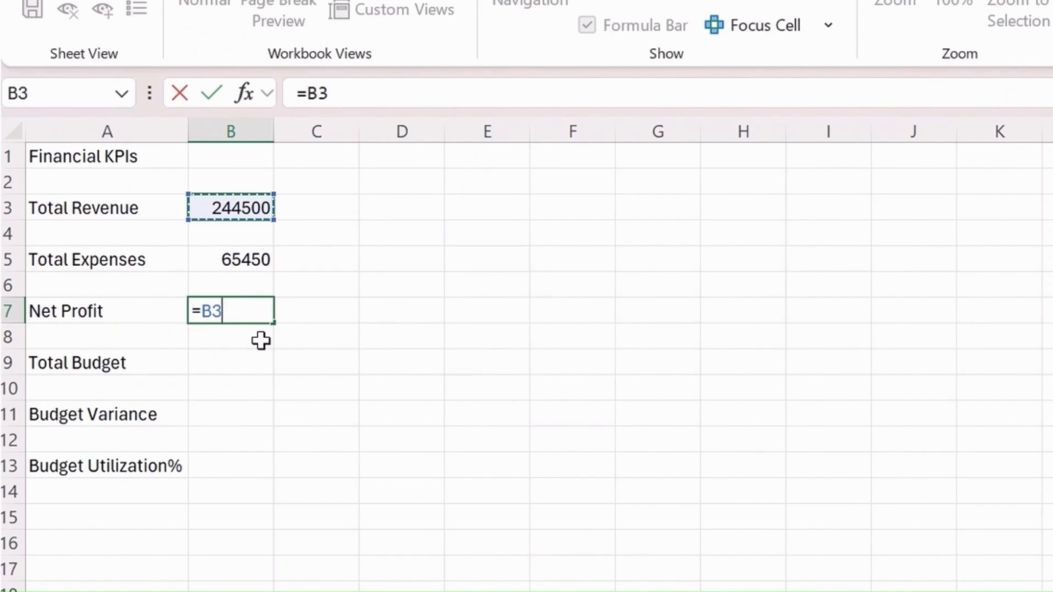
type("-")
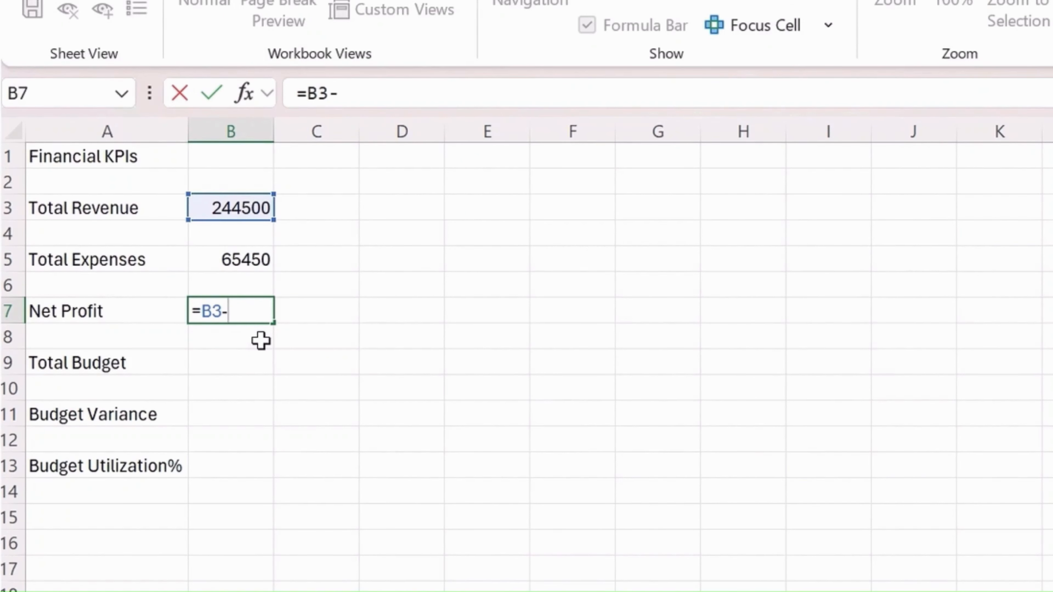
key("Up")
key("Up")
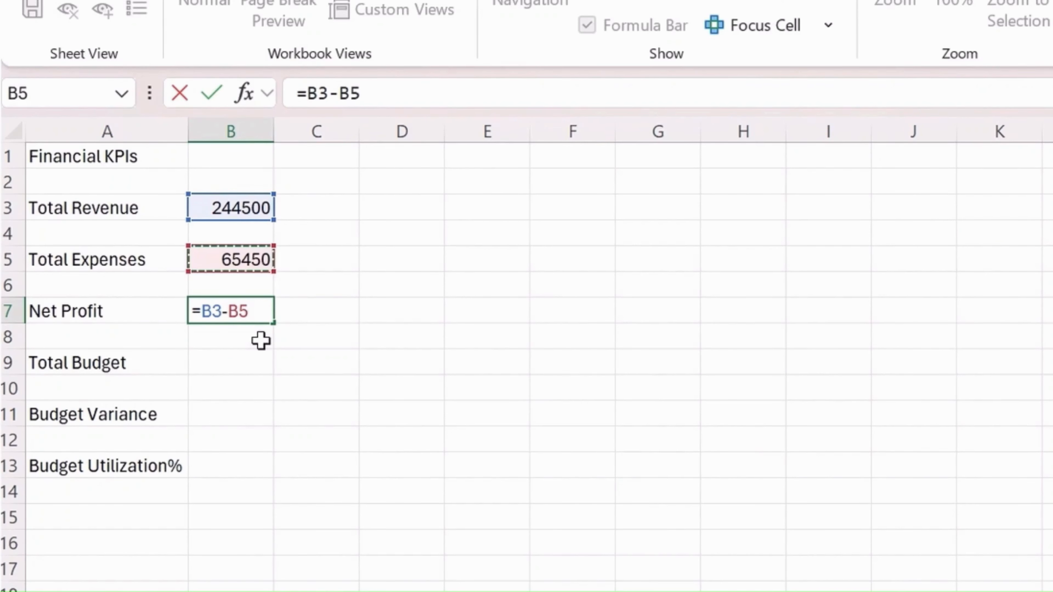
key("Return")
key("Up")
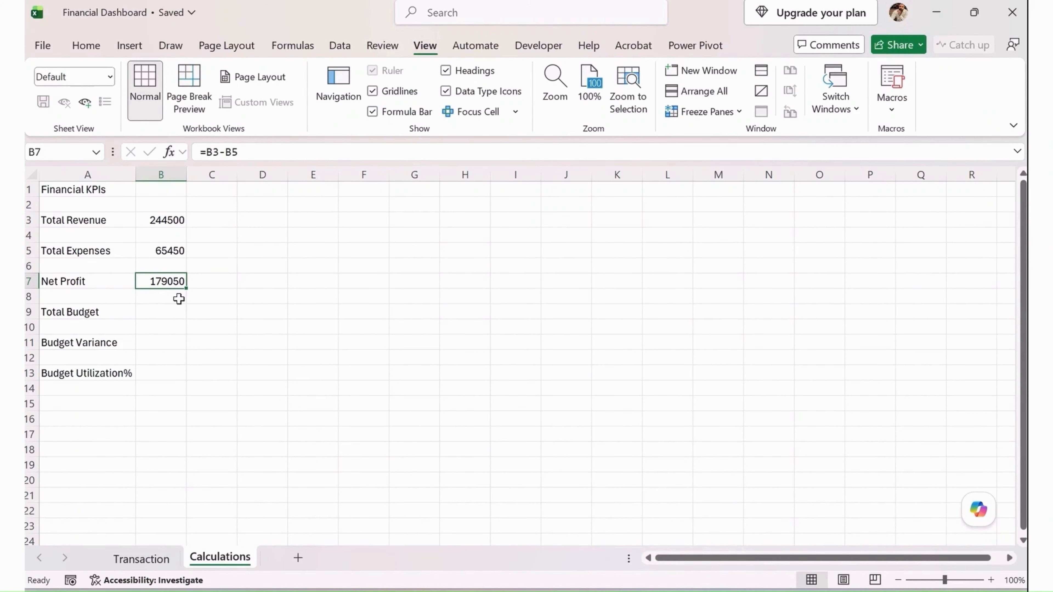
Start a SUM formula in B9 for Total Budget
key("Down")
key("Down")
type("=")
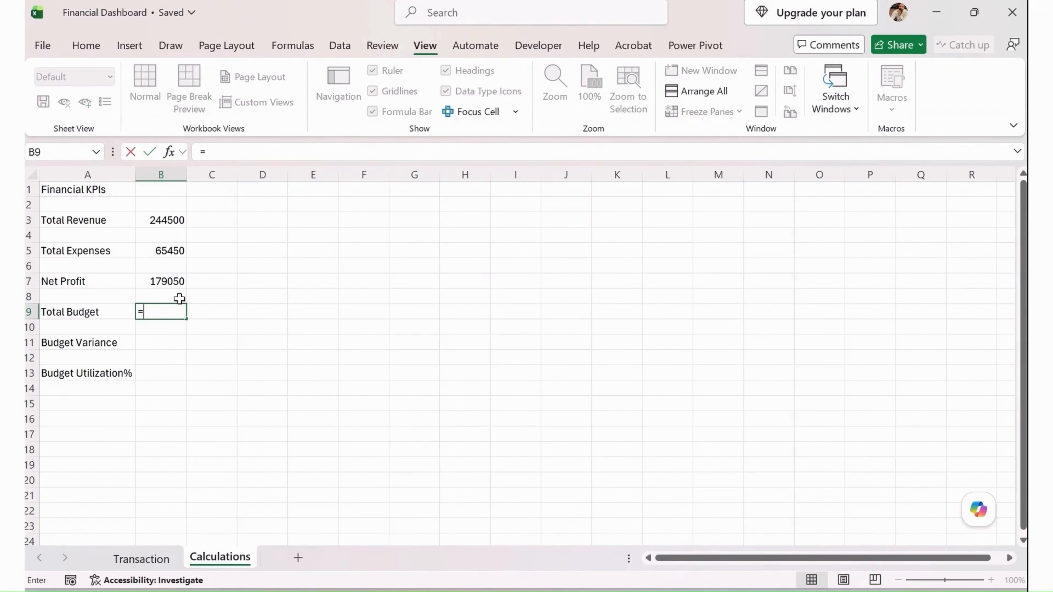
type("t")
key("BackSpace")
type("sumifs")
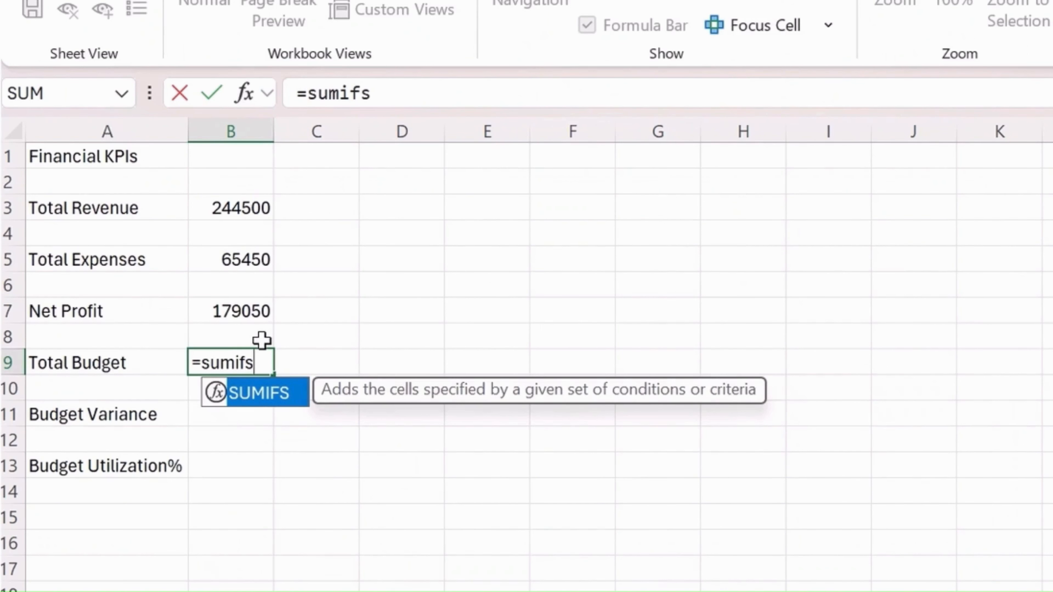
key("BackSpace")
key("BackSpace")
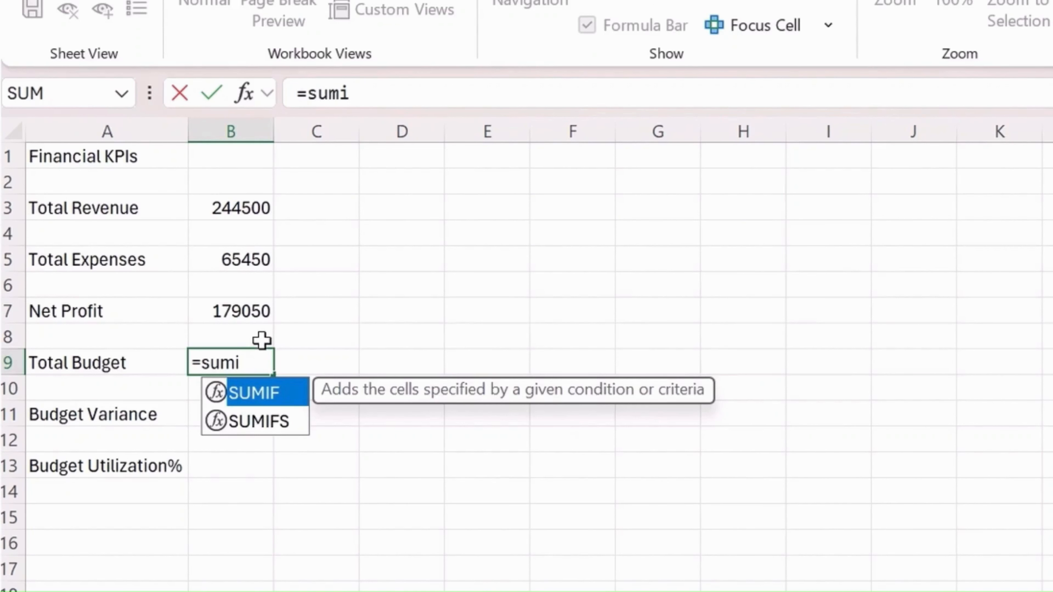
key("BackSpace")
key("Tab")
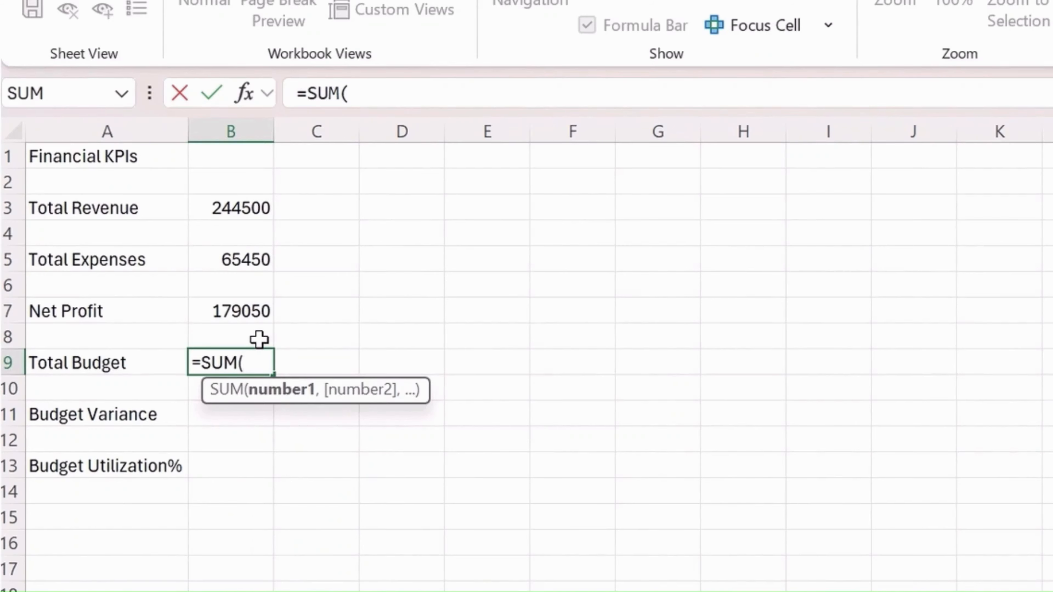
Complete the Total Budget formula in B9 with tblTransactions[Budget] as the summed column and check the entered formula
type("tbl")
key("Tab")
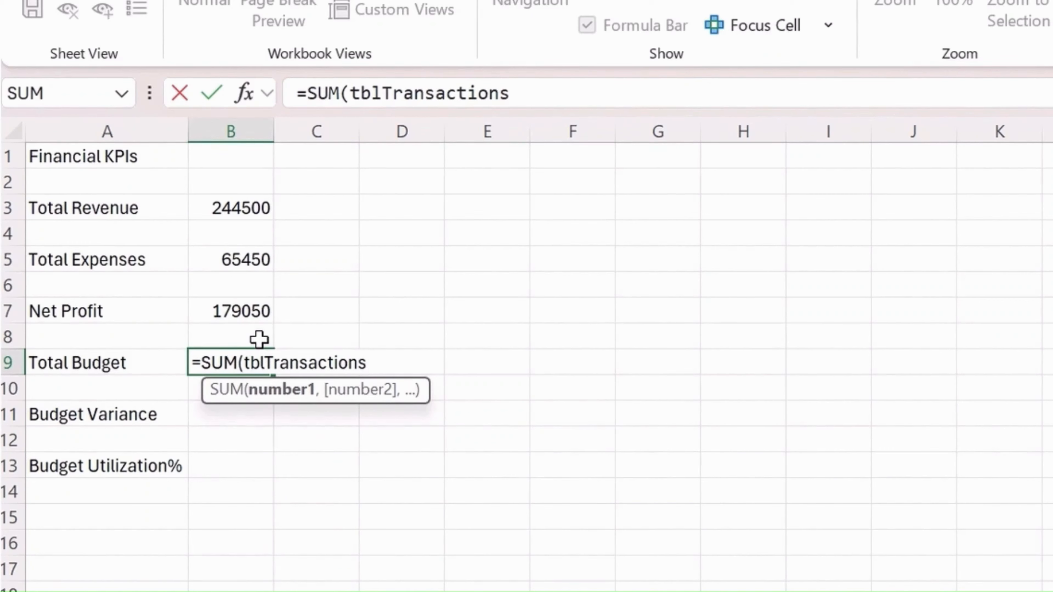
type("[bu")
key("Tab")
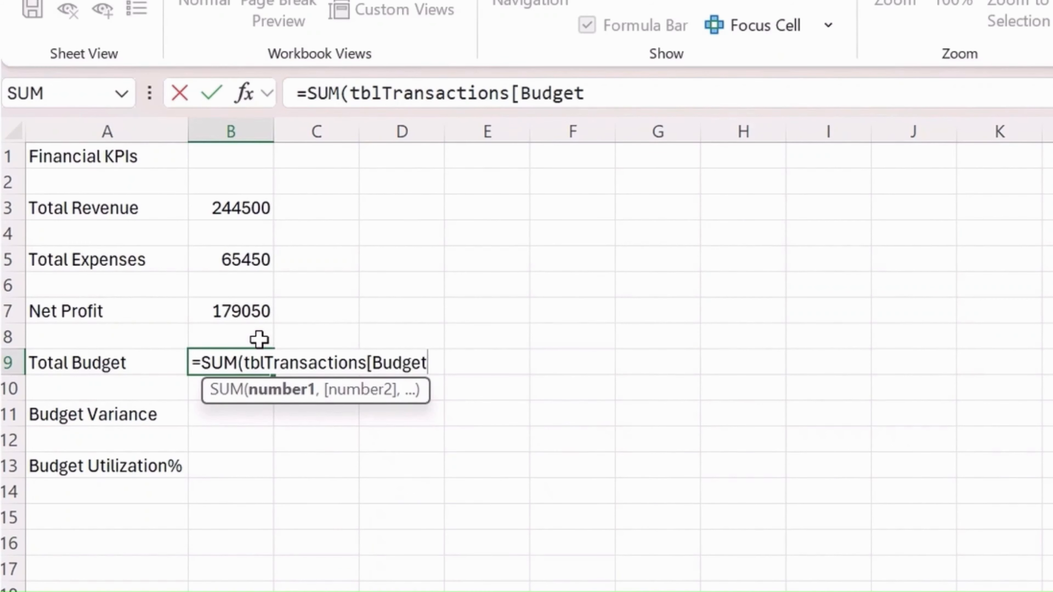
type("])")
key("Return")
key("Up")
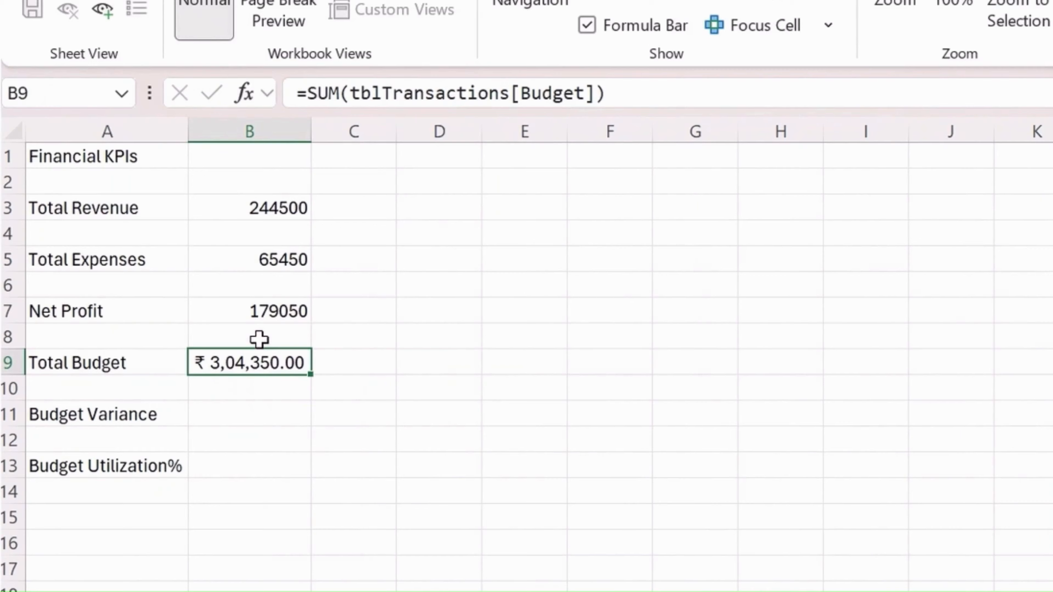
Calculate Budget Variance in B11 with the formula =B3-B9 and check the entered formula
key("Down")
key("Down")
type("=")
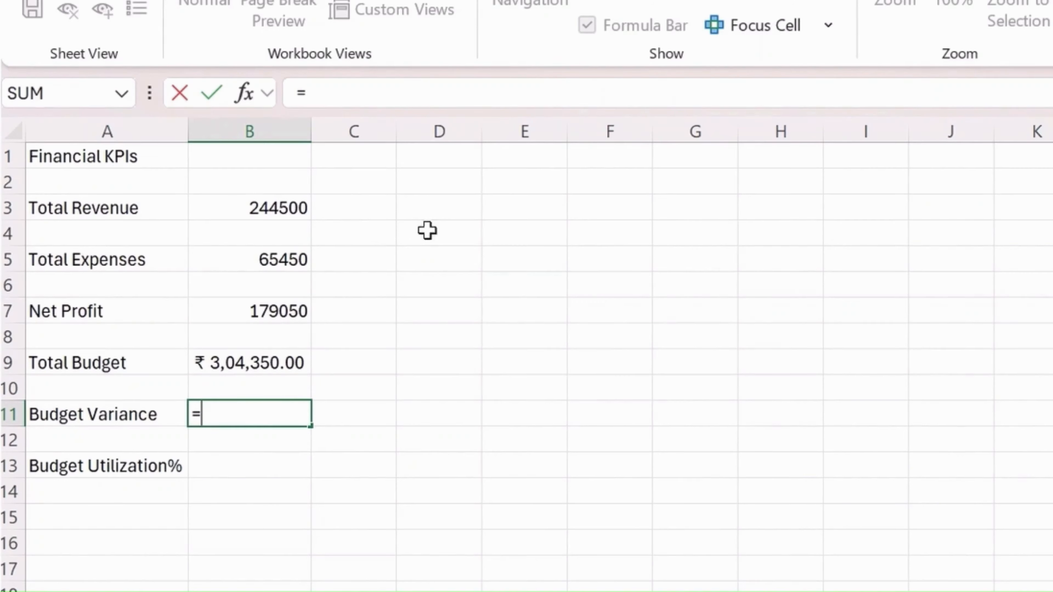
left_click(303, 205)
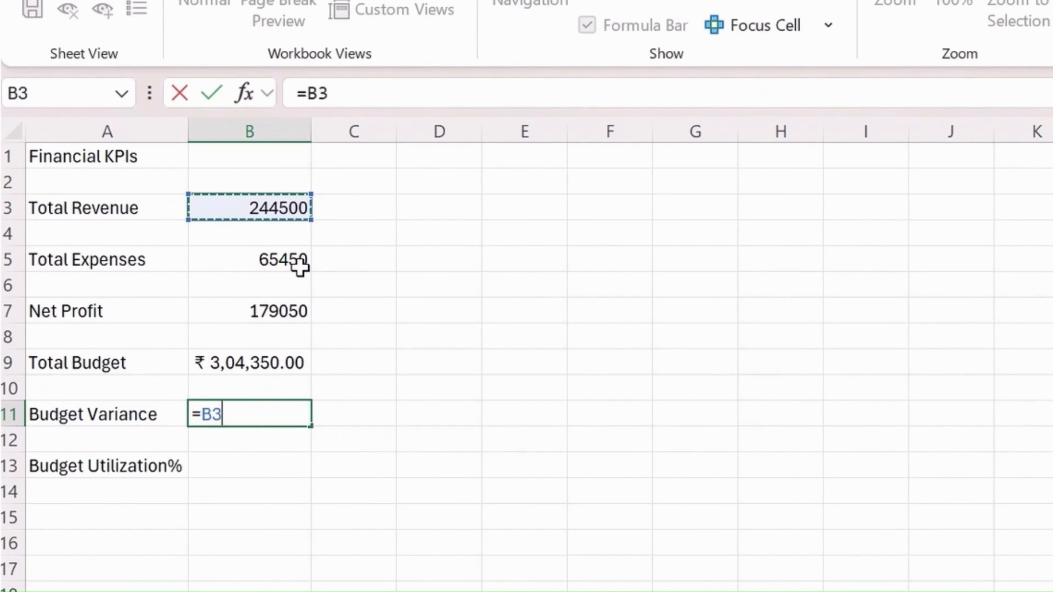
type("-")
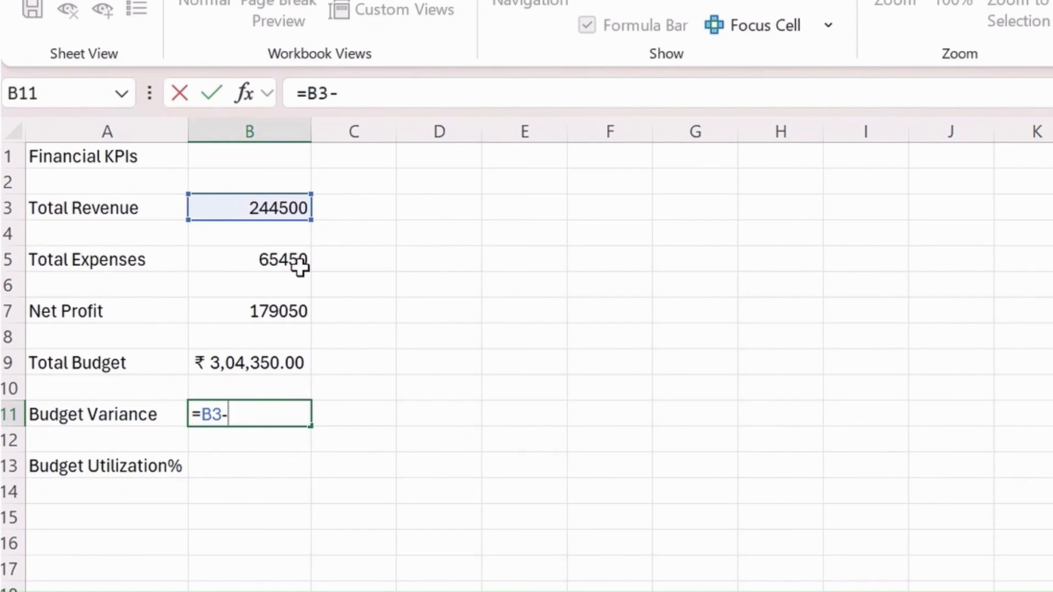
left_click(259, 368)
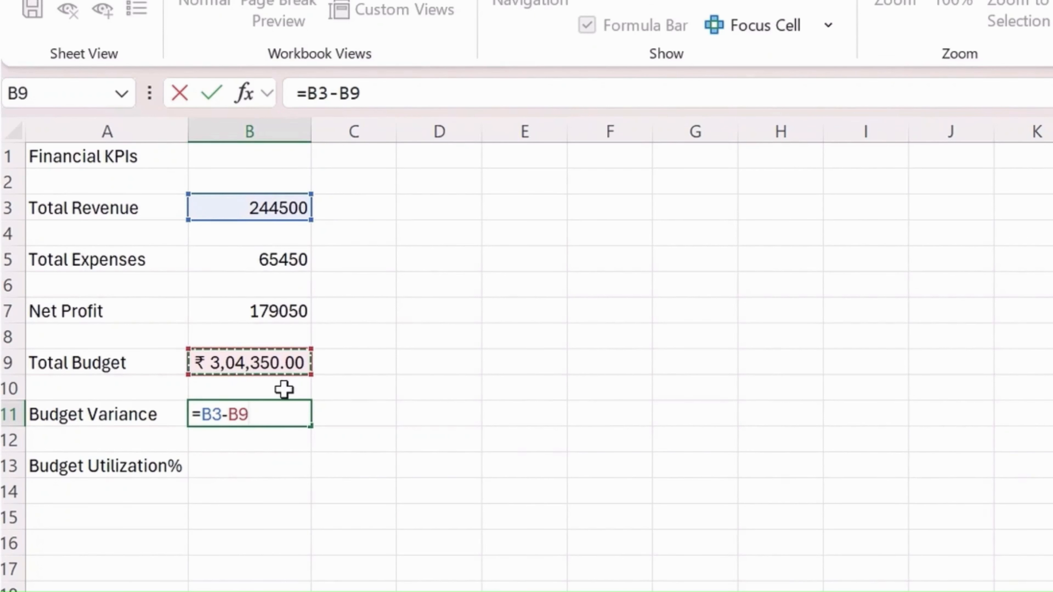
key("Return")
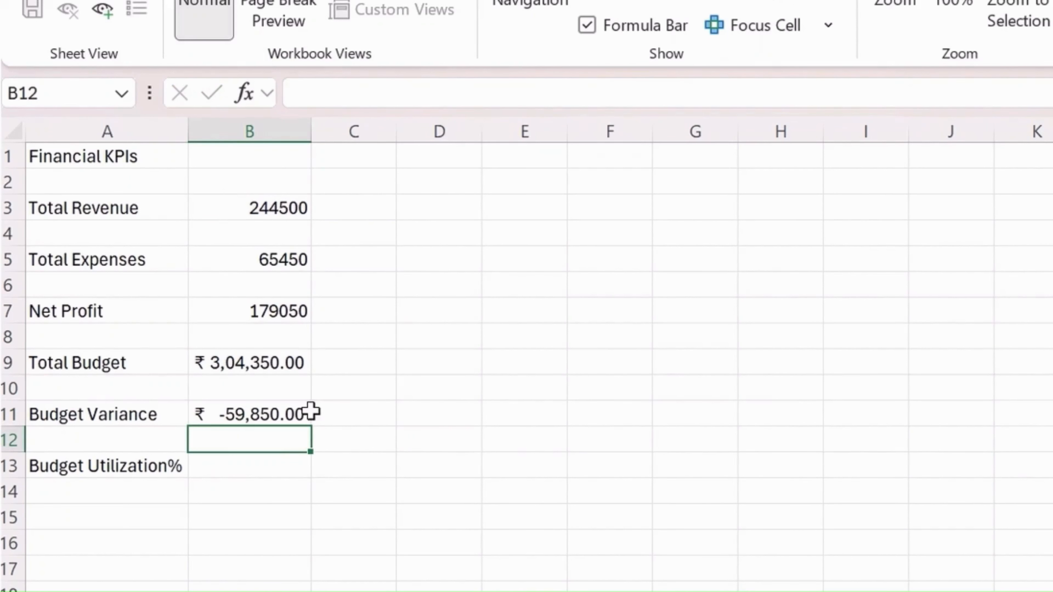
left_click(309, 413)
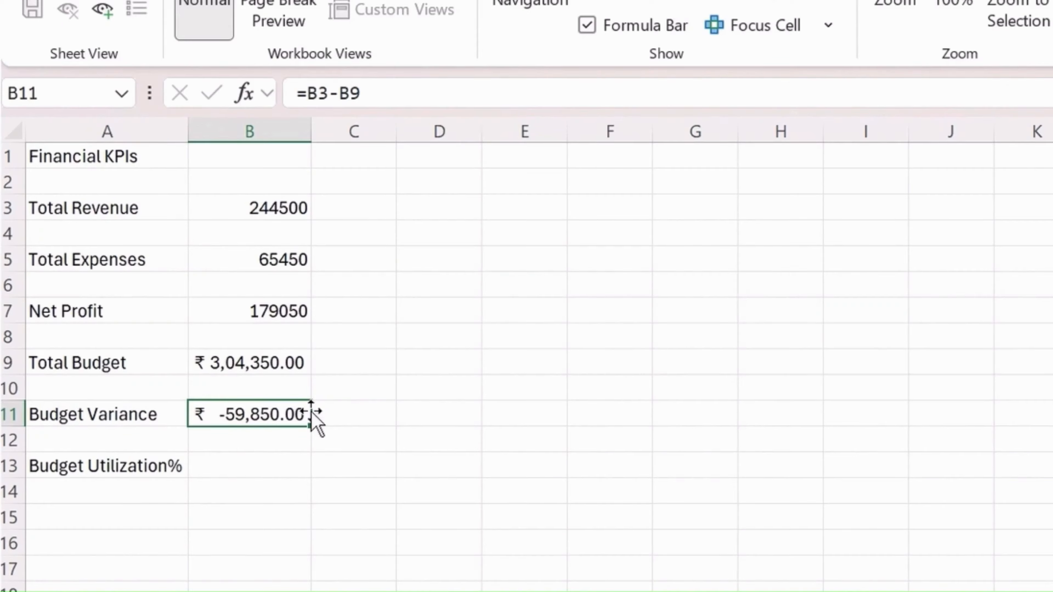
Calculate Budget Utilization% in B13 with the formula =B3/B9 and format the cell as a percentage
key("Down")
key("Down")
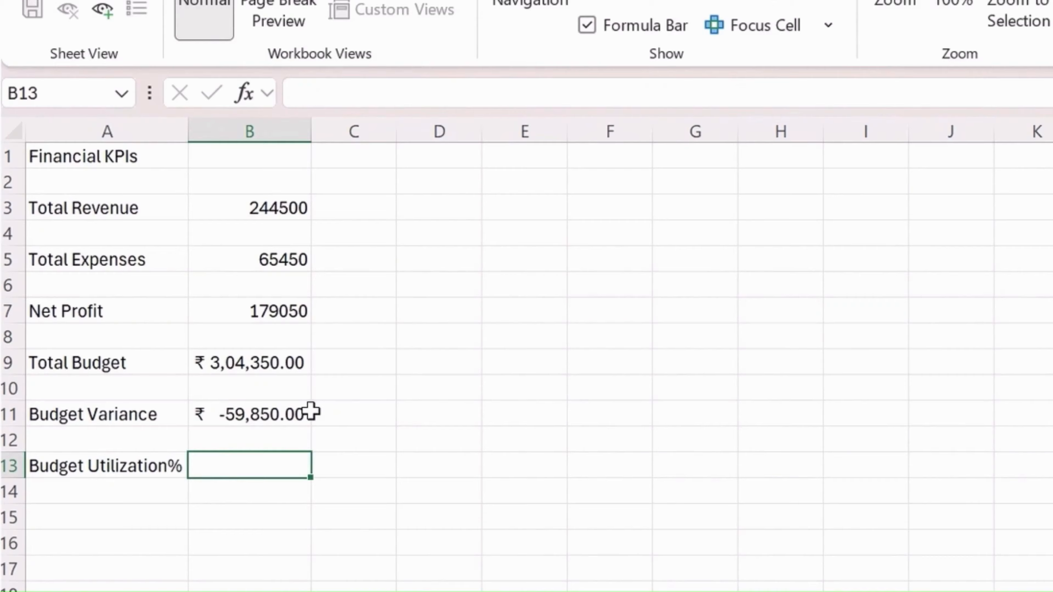
type("=B3/")
key("Up")
key("Up")
key("Up")
key("Up")
key("Return")
key("Up")
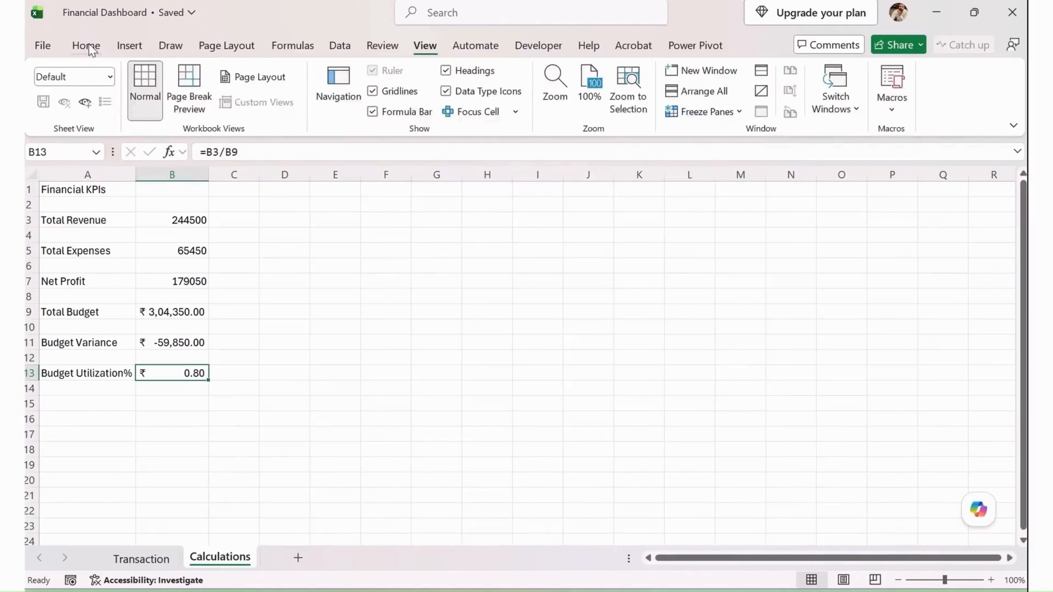
left_click(85, 45)
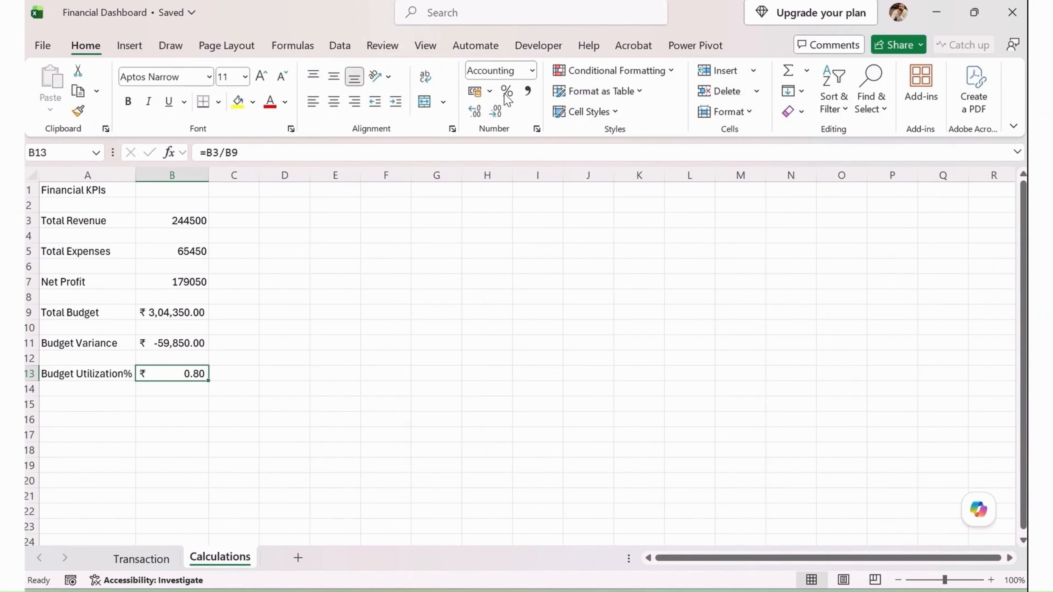
left_click(507, 93)
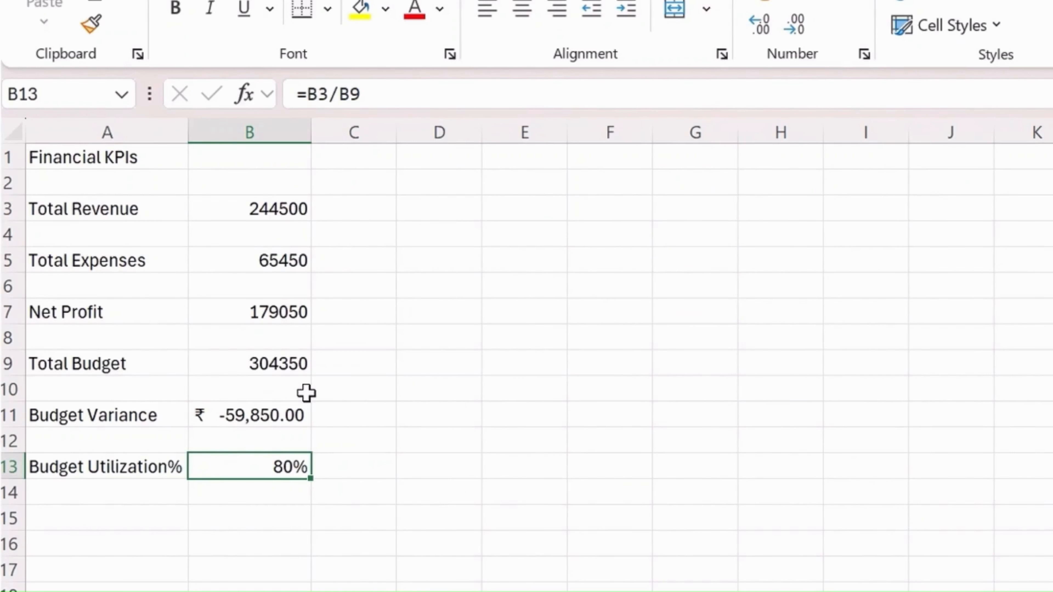
Apply the Accounting number format to the Total Revenue, Total Expenses and Net Profit values in B3:B7
key("Up")
key("Up")
key("Up")
key("Up")
key("Up")
key("Up")
key("Up")
key("Up")
key("Up")
key("Up")
key("Up")
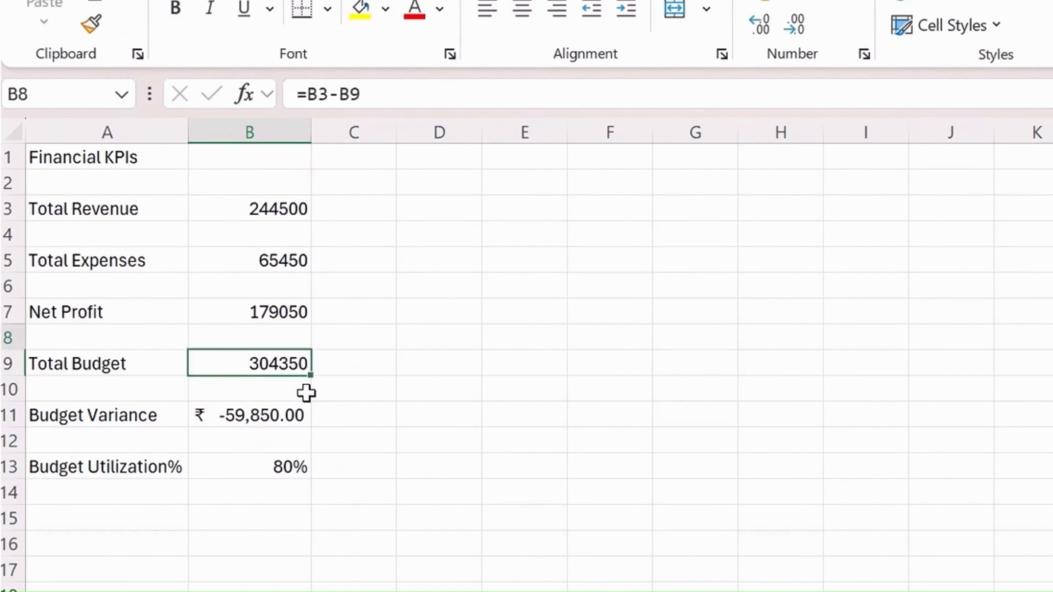
key("Down")
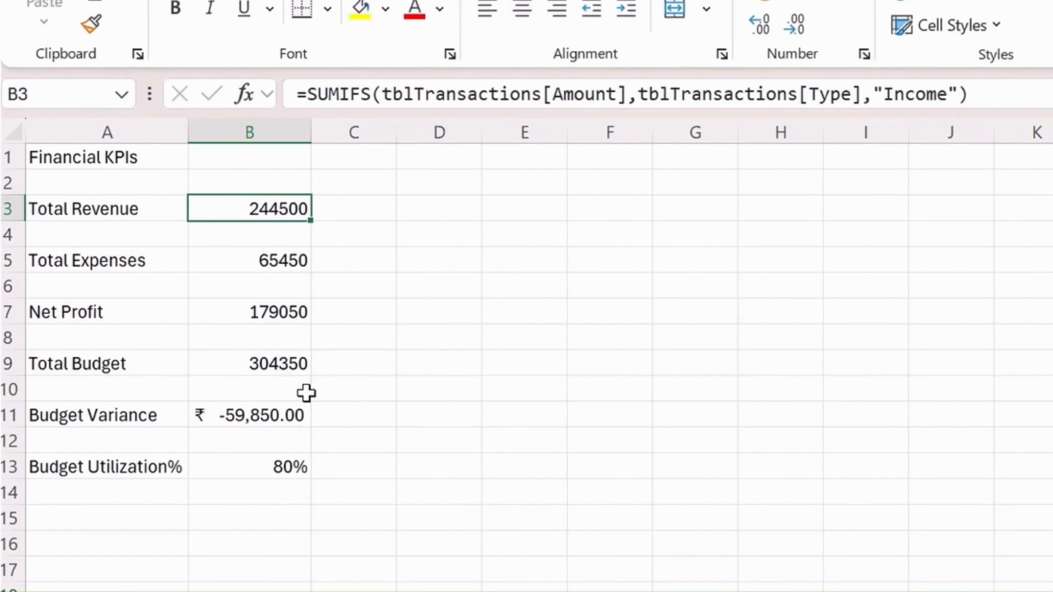
key("shift+Down")
key("shift+Down")
key("shift+Down")
key("shift+Down")
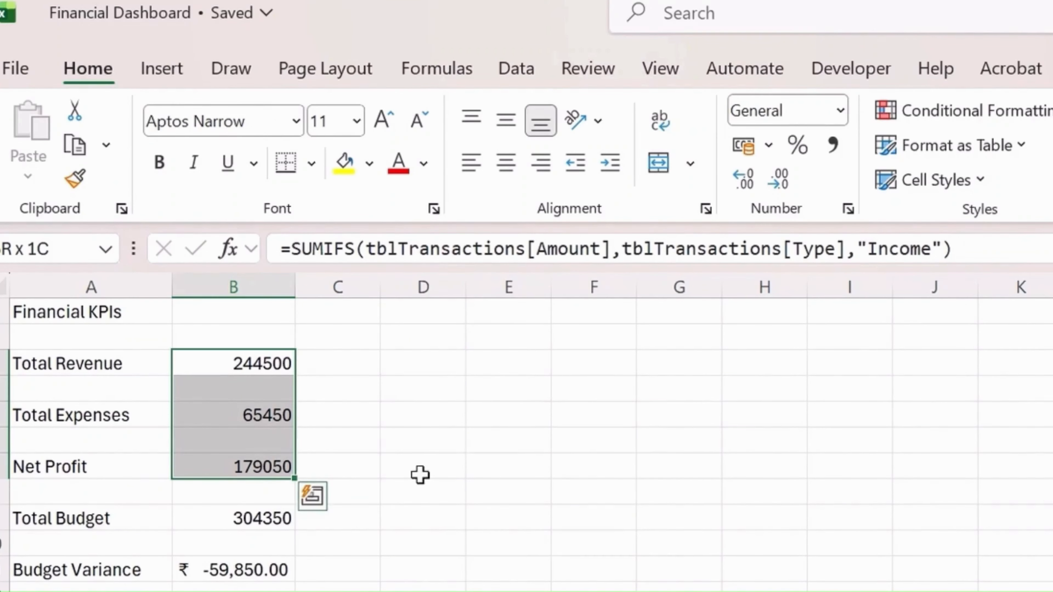
left_click(840, 111)
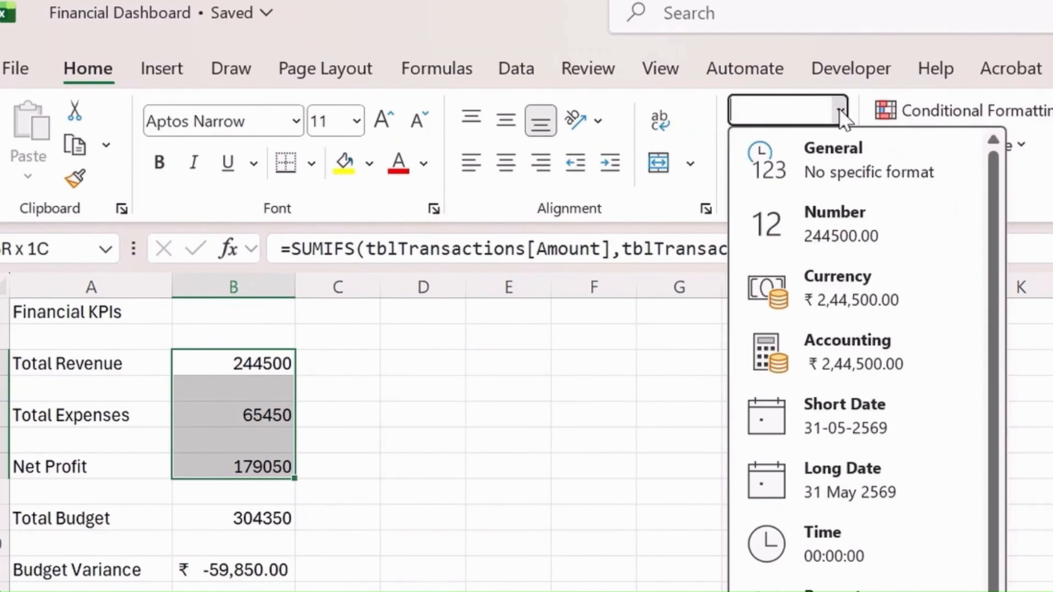
left_click(874, 358)
Apply the Accounting number format to the Total Budget value in B9 and check the number format of B13
left_click(258, 520)
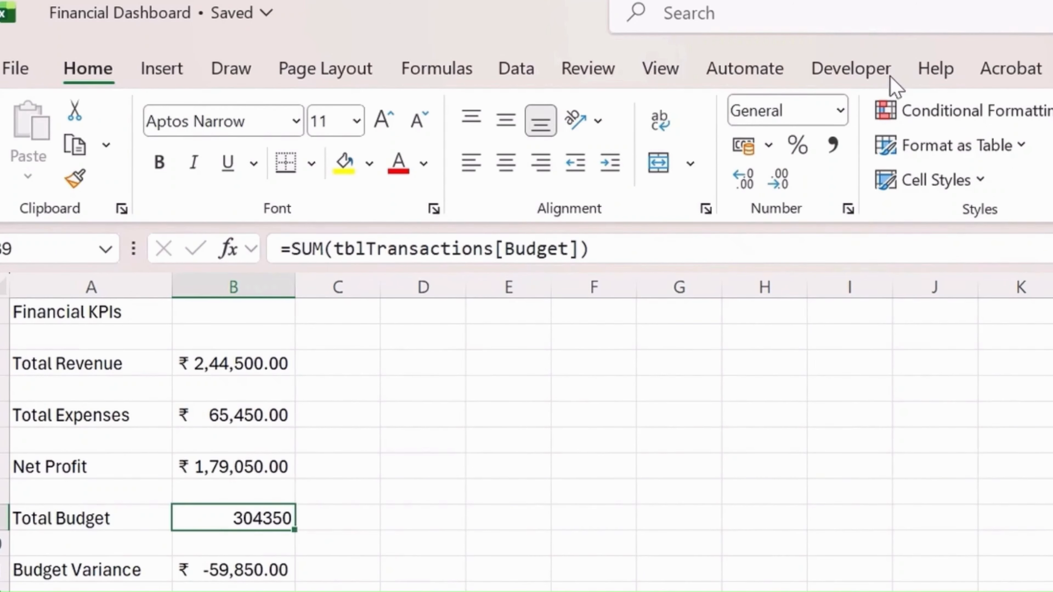
left_click(840, 111)
left_click(867, 376)
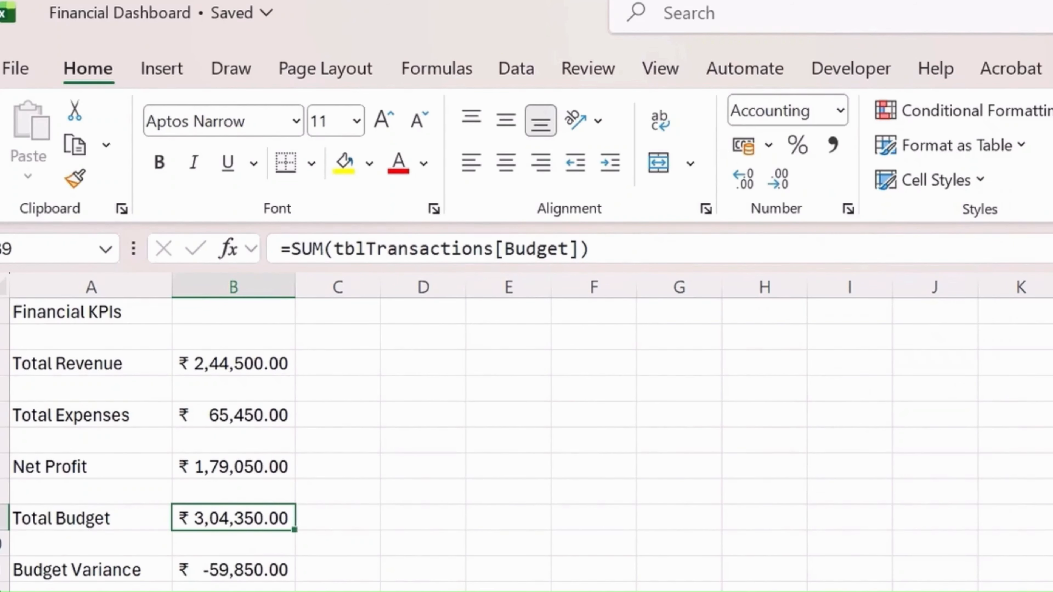
left_click(233, 591)
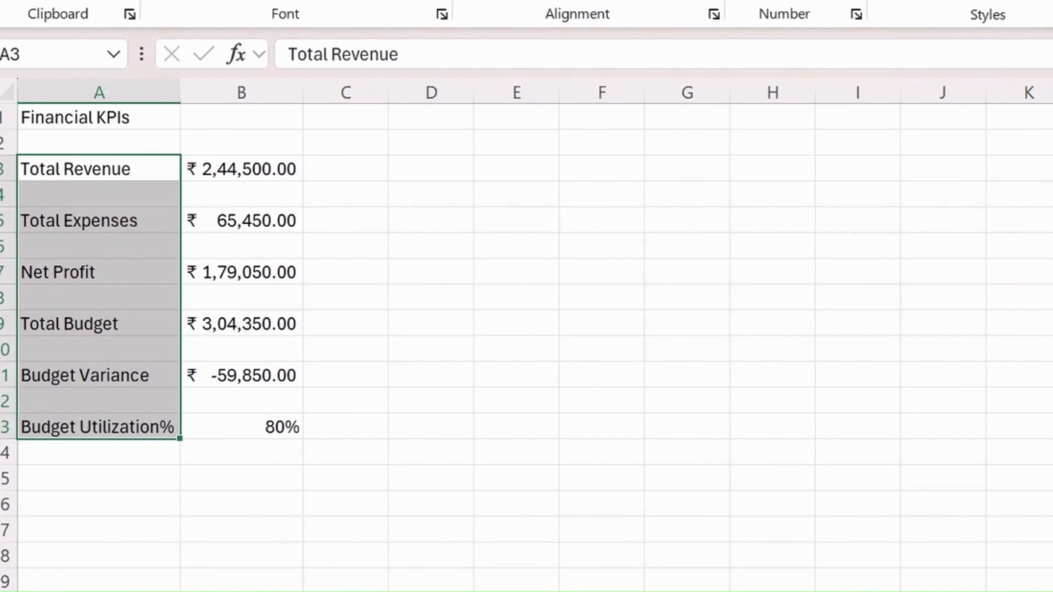
Make the KPI labels in A3:A13 and the Financial KPIs heading in A1 bold
left_click(160, 162)
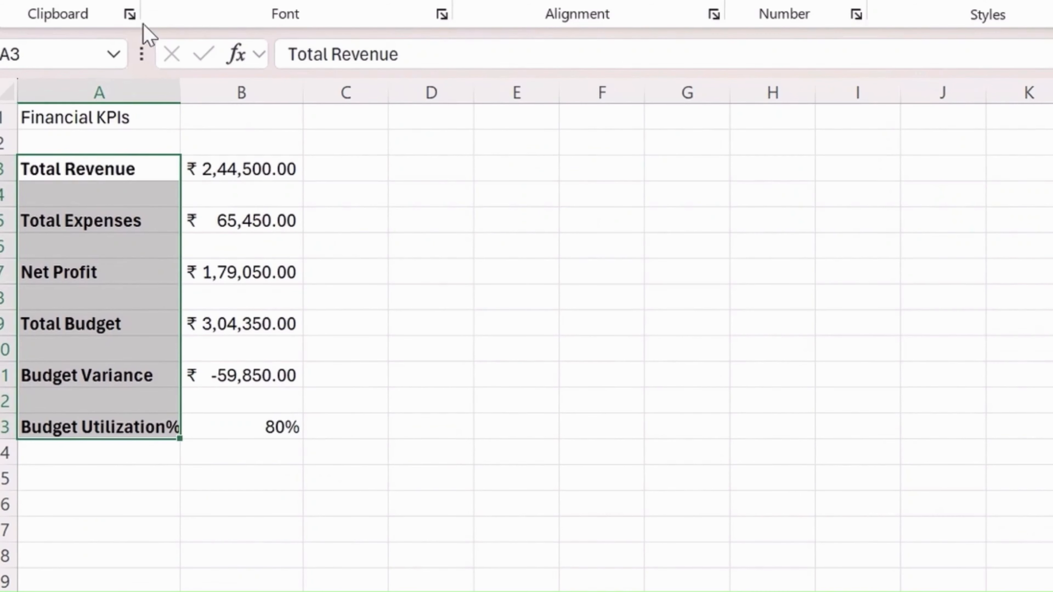
left_click(104, 112)
left_click(170, 0)
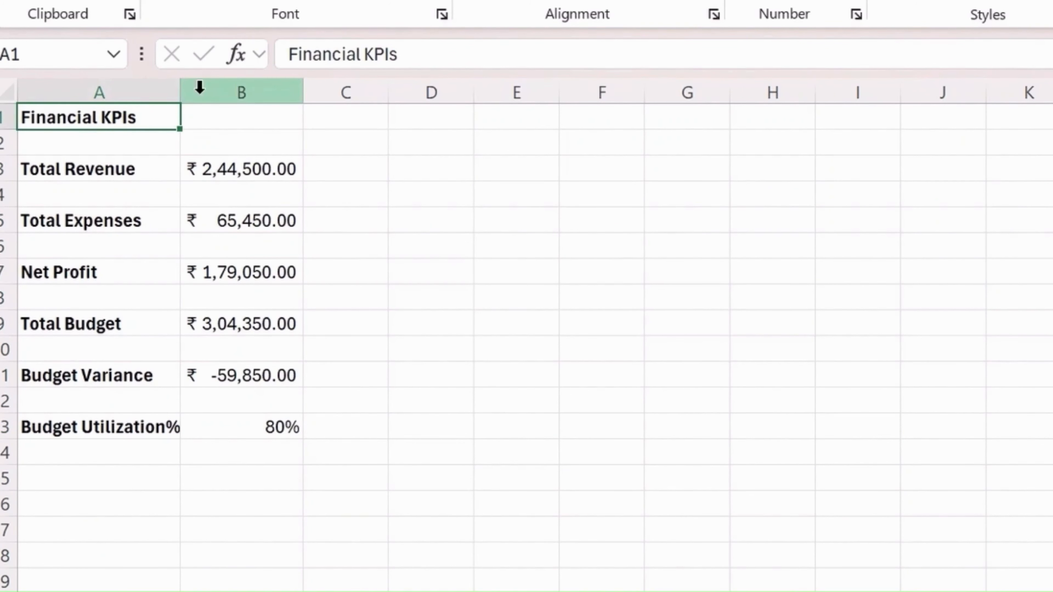
Merge and center the Financial KPIs heading across A1:B1 and fill it with yellow
left_click_drag(130, 117, 241, 116)
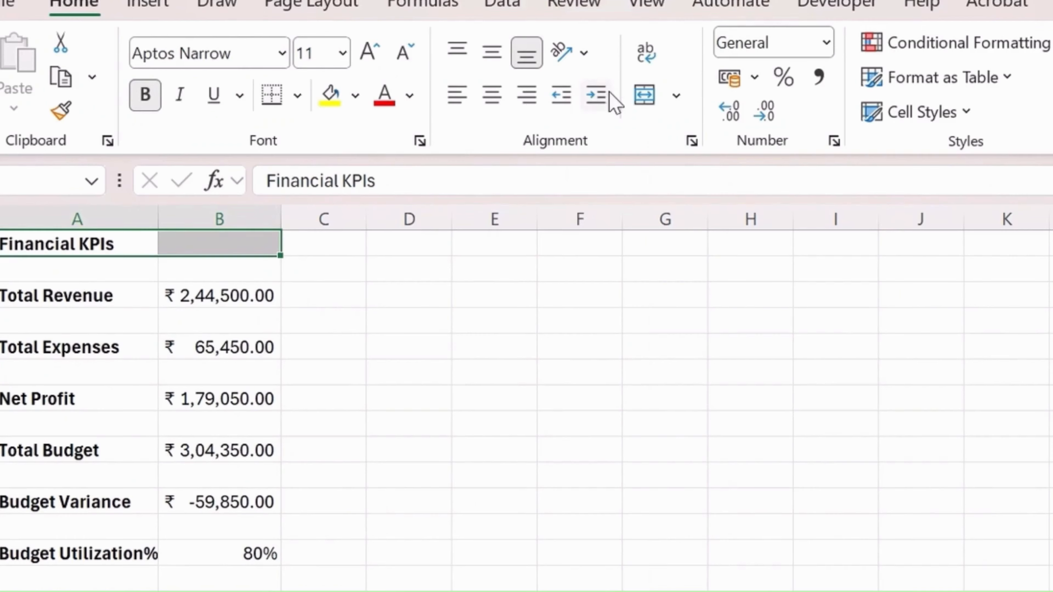
left_click(644, 96)
left_click(330, 95)
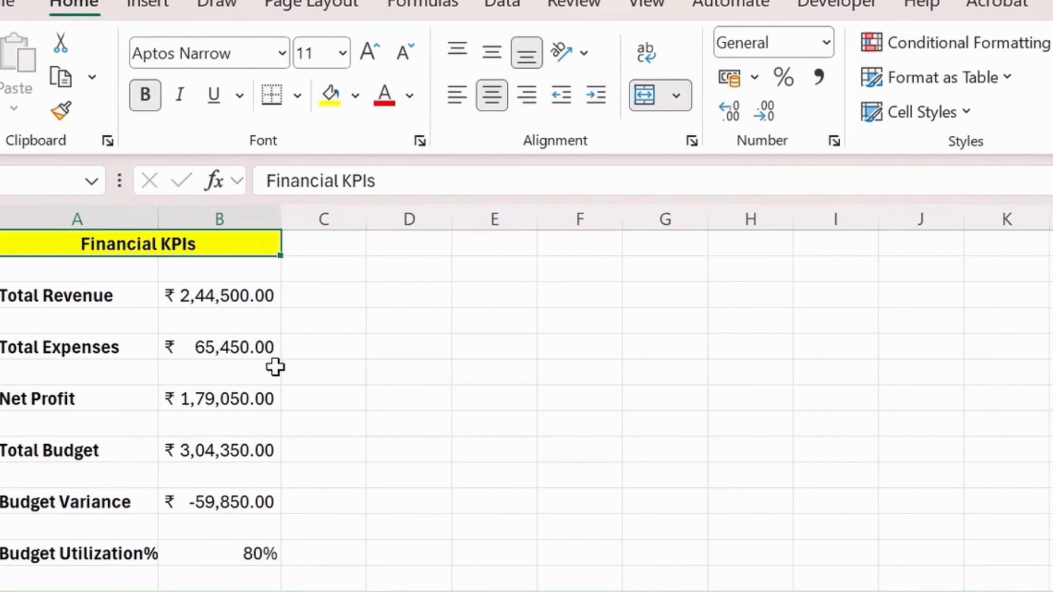
left_click(274, 370)
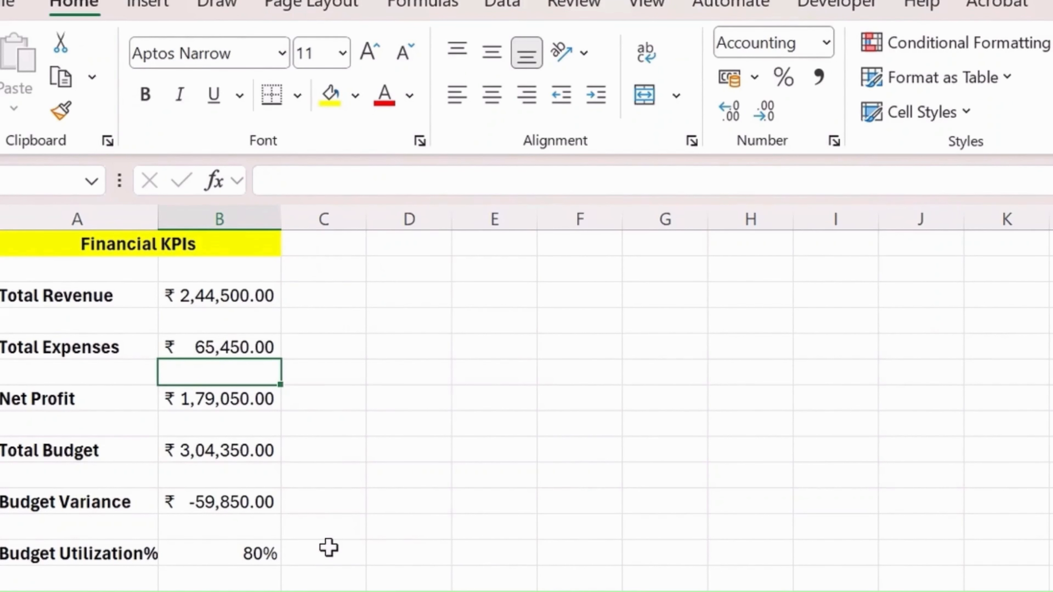
Review the Financial KPIs block and inspect the formula behind the Total Revenue value in B3
scroll(329, 548, "down", 1)
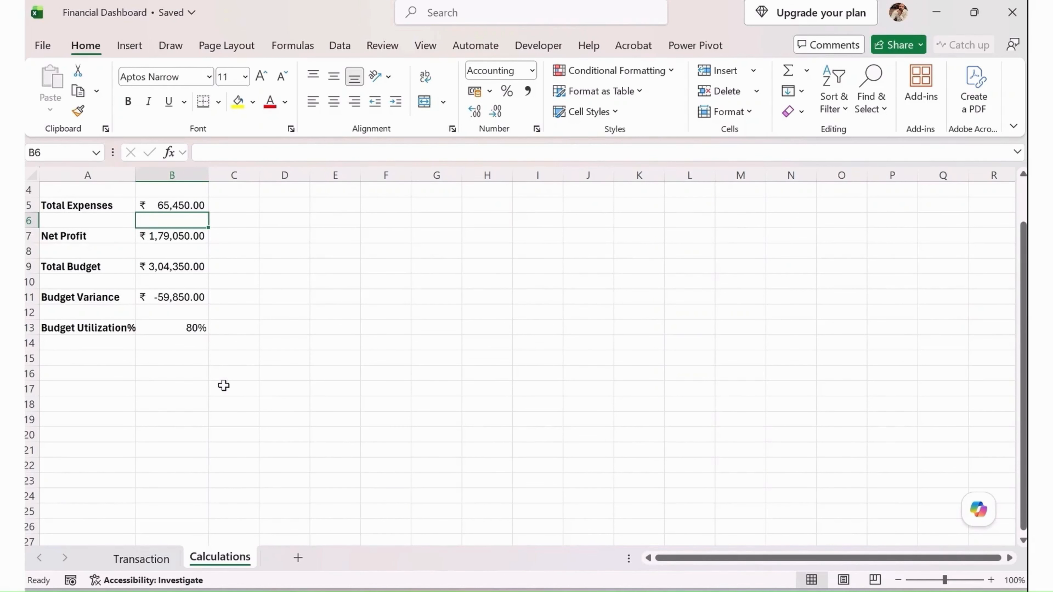
scroll(223, 386, "up", 1)
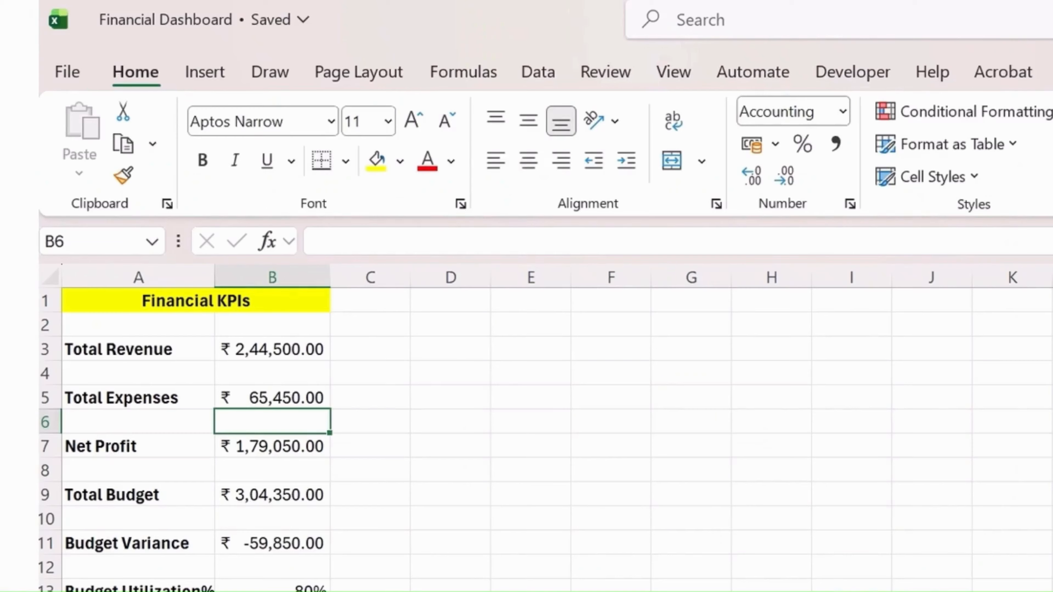
left_click(184, 221)
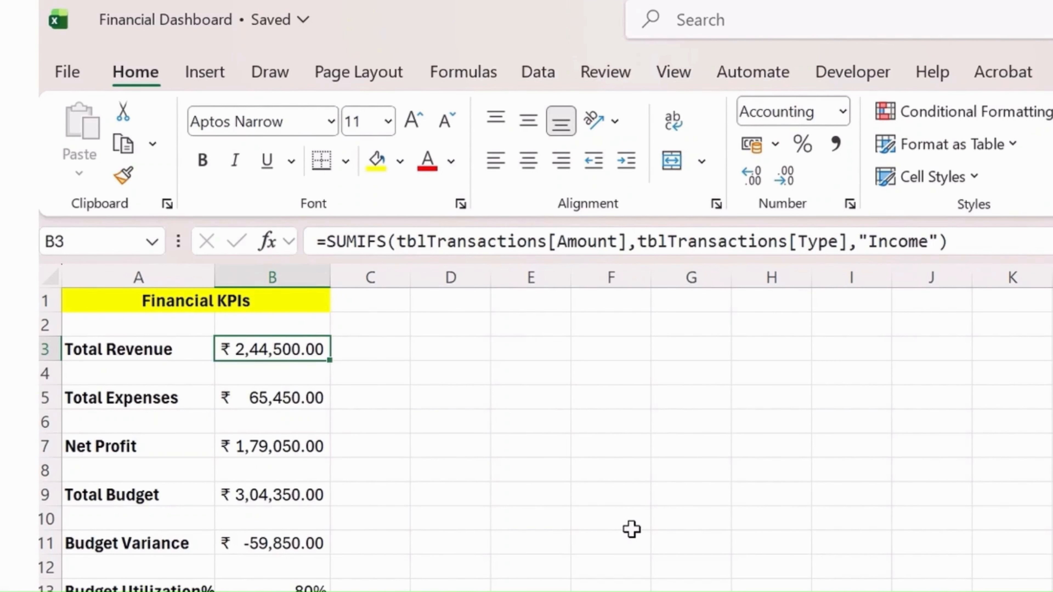
left_click(631, 443)
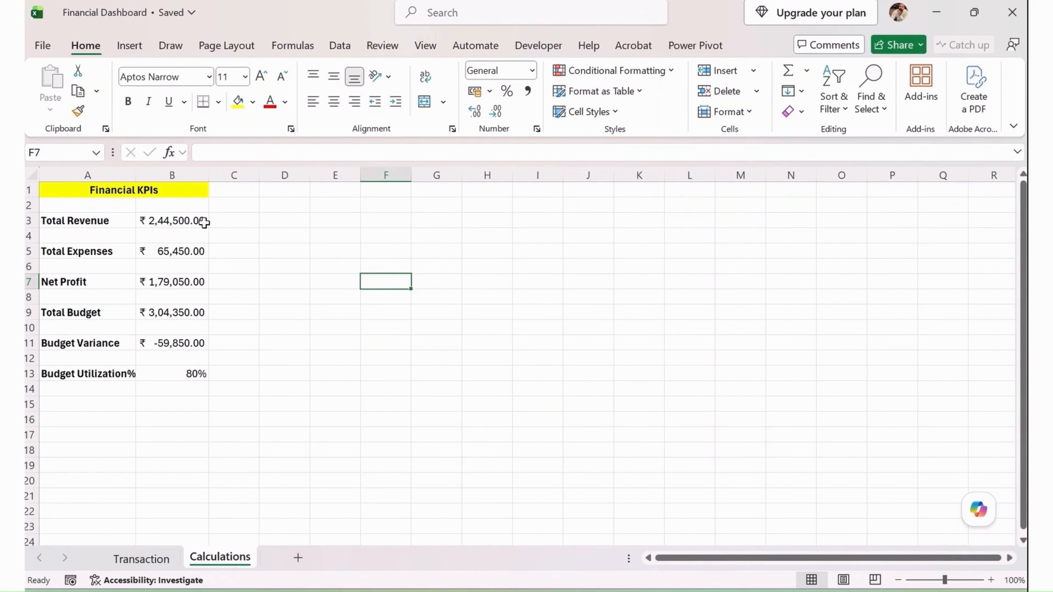
Enter the heading Monthly Summary in D1 of the Calculations sheet
left_click(297, 190)
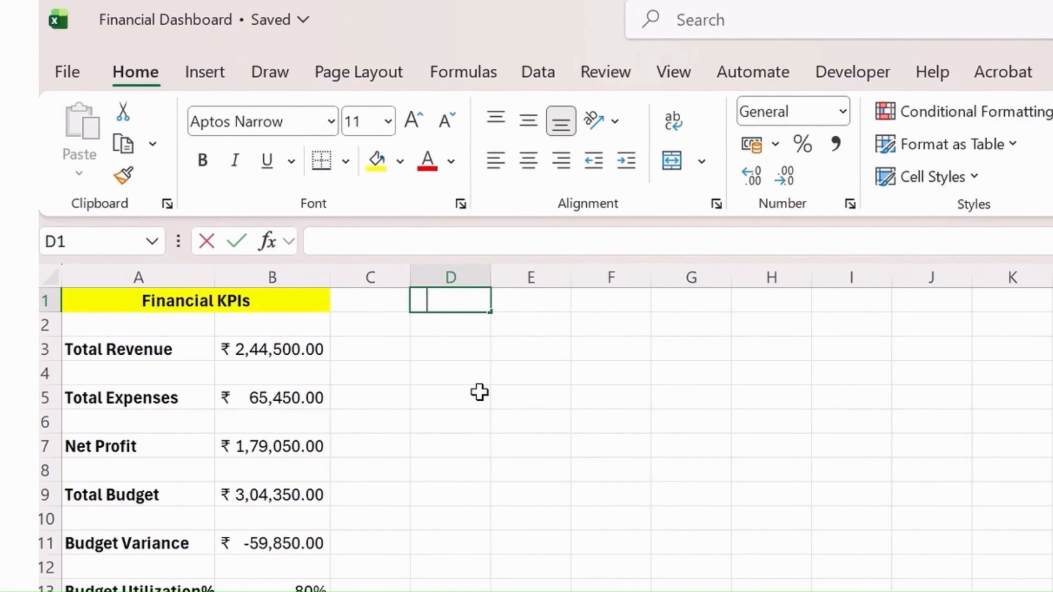
type("Mon")
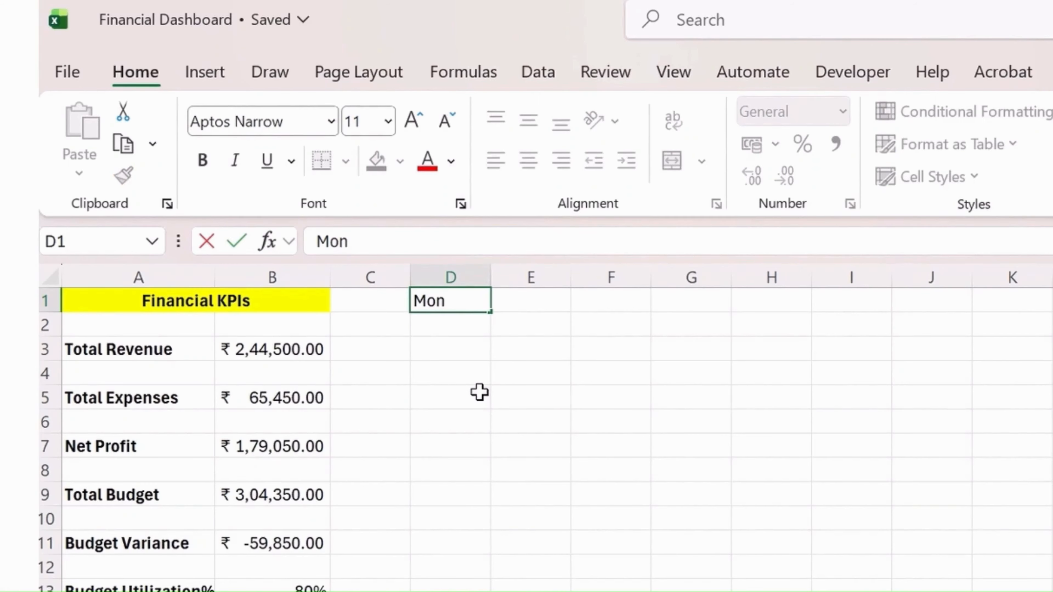
type("thly Summary")
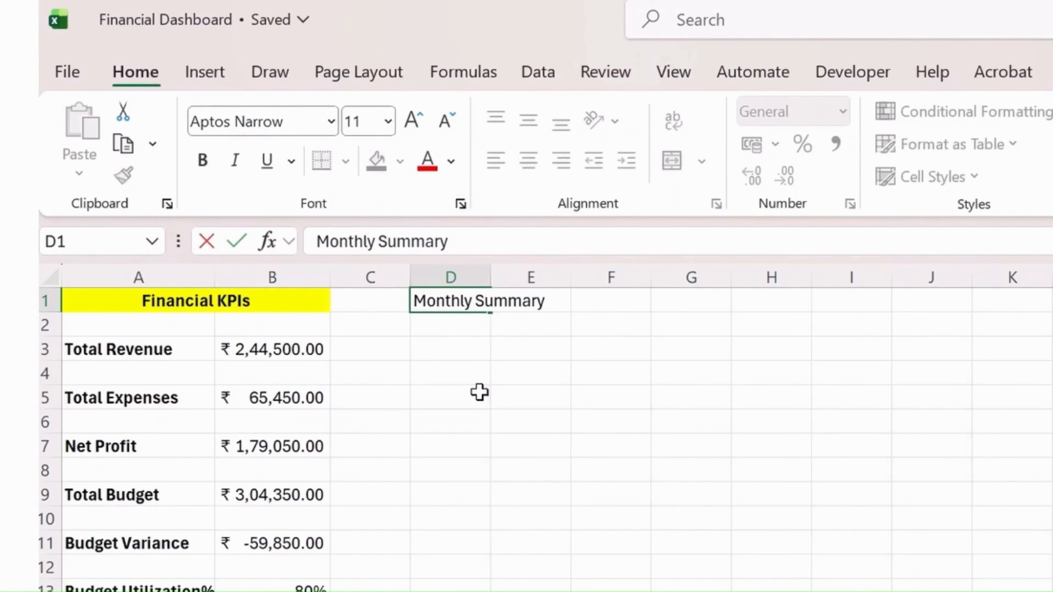
key("Return")
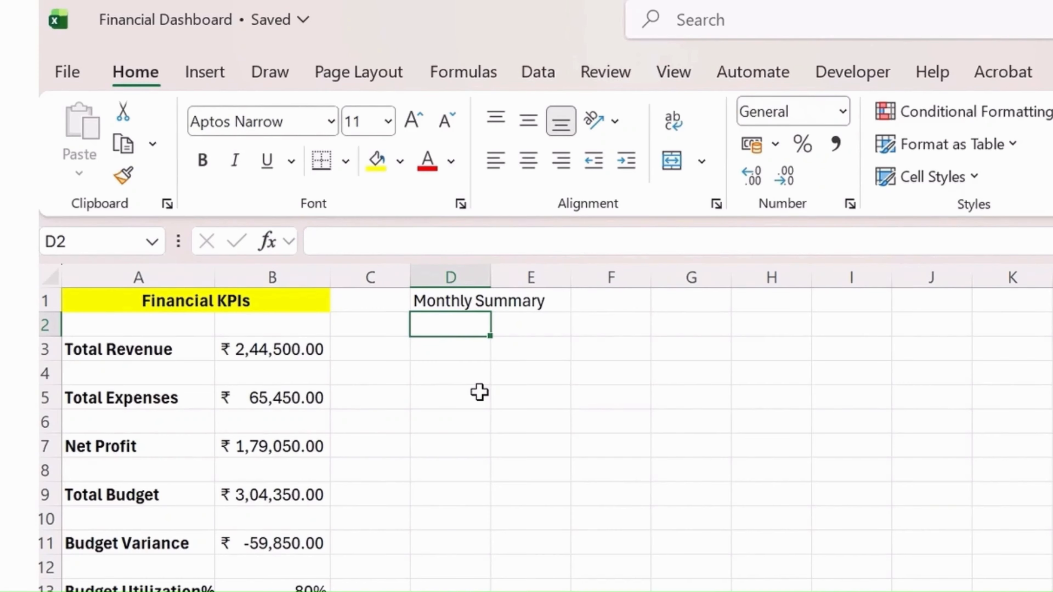
Enter the column headers Month, Revenue and Expenses in D3:F3 under the Monthly Summary heading
key("Return")
type("Month")
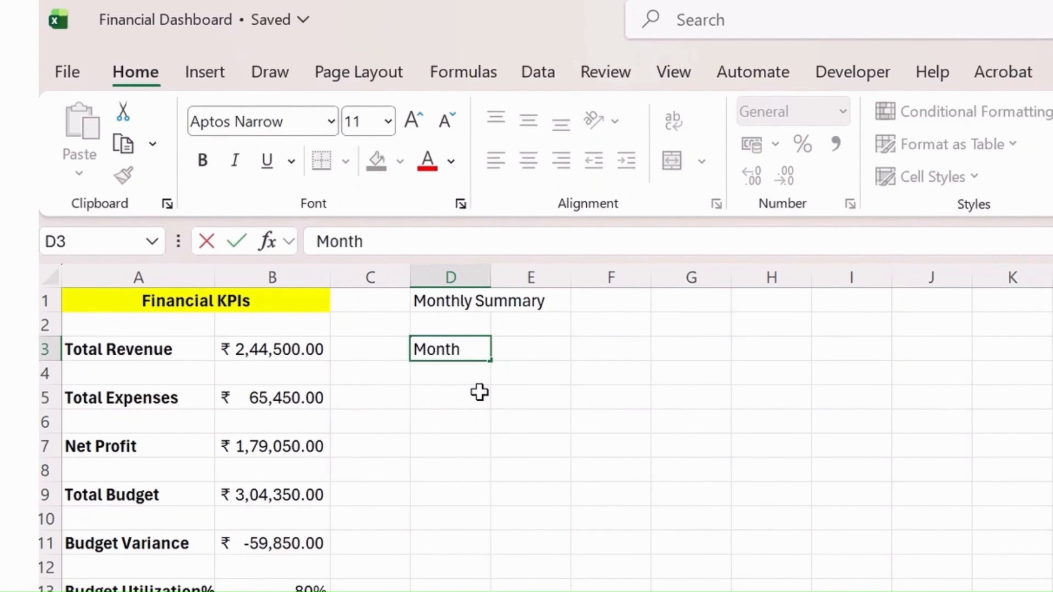
key("Return")
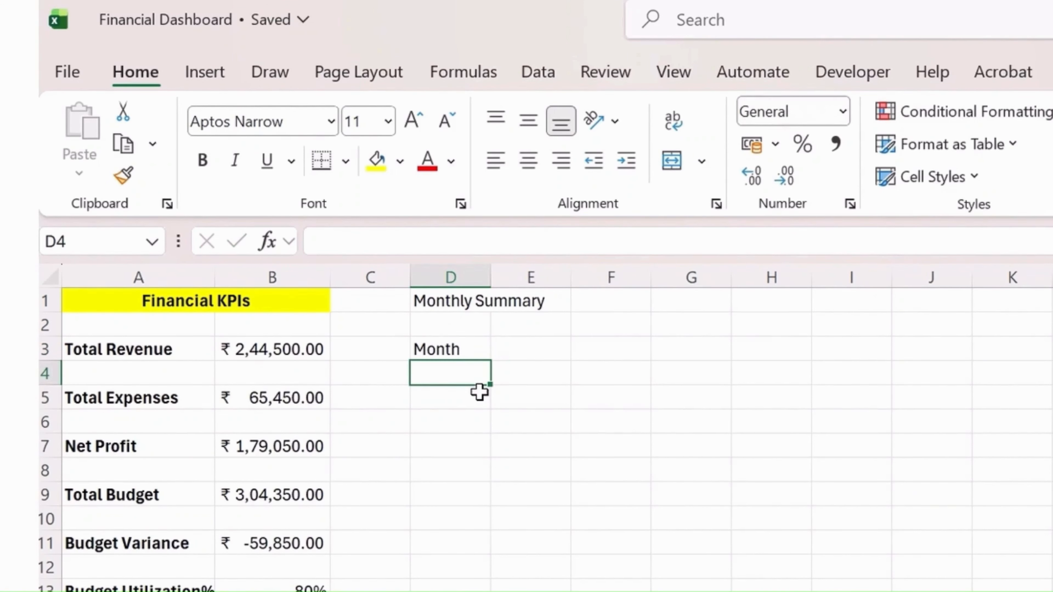
key("Right")
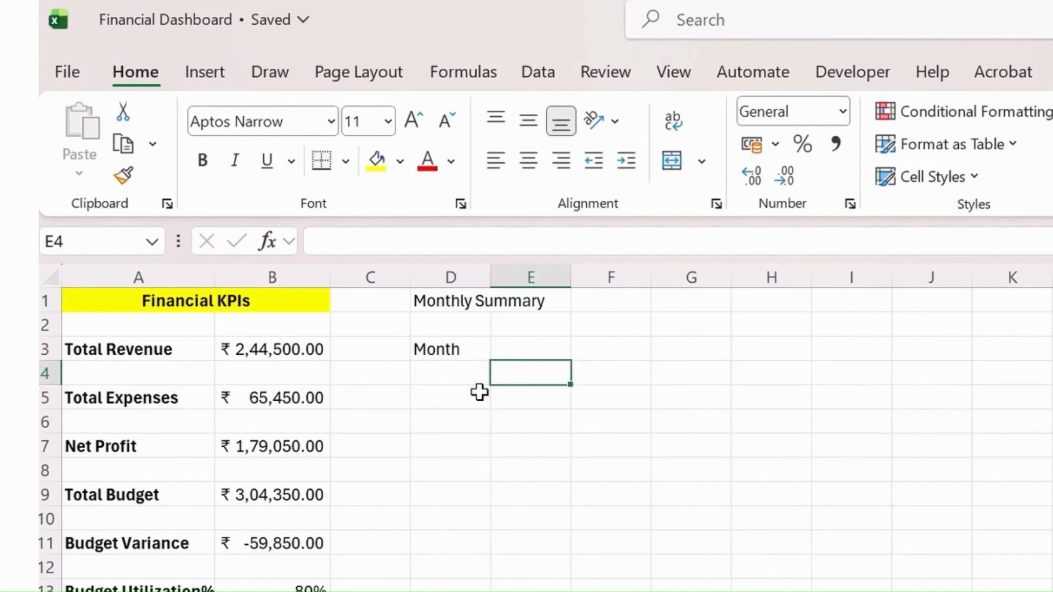
key("Up")
type("Revenue")
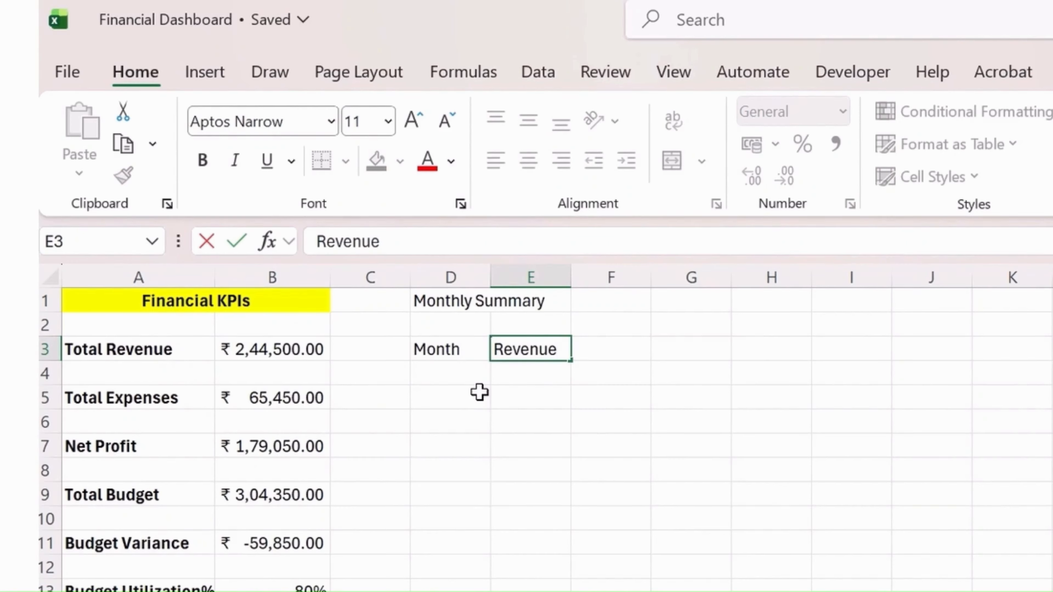
key("Tab")
type("Expenses")
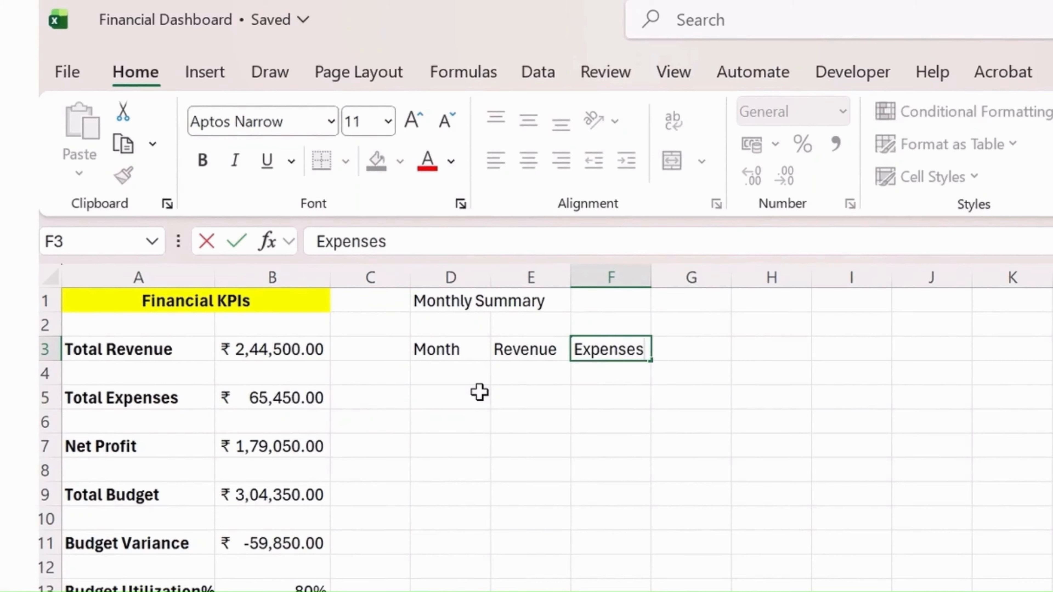
key("Tab")
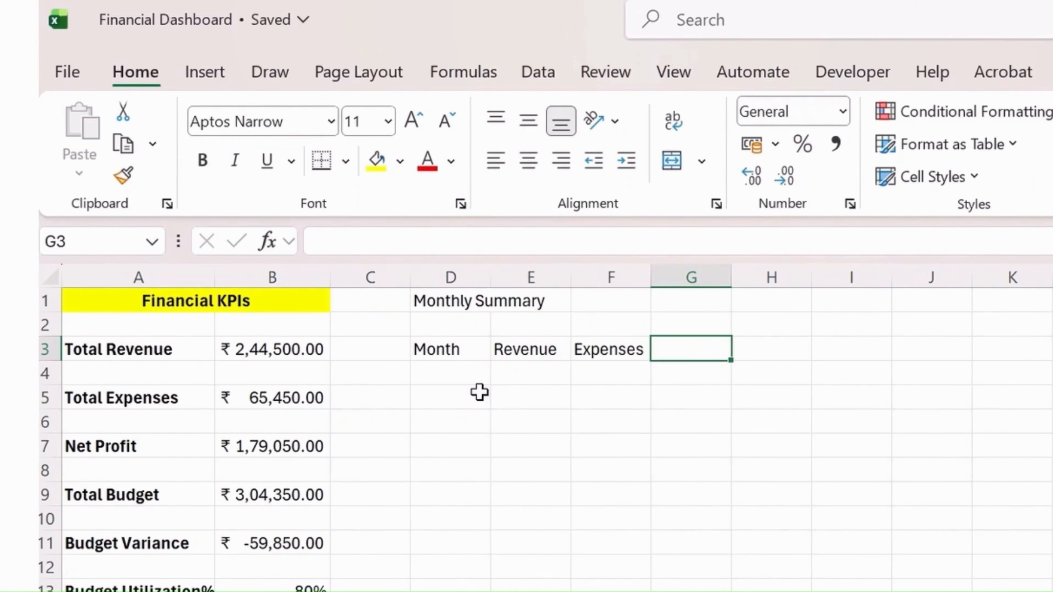
Complete the Monthly Summary header row with Profit in G3 and Budget in H3
type("Profile")
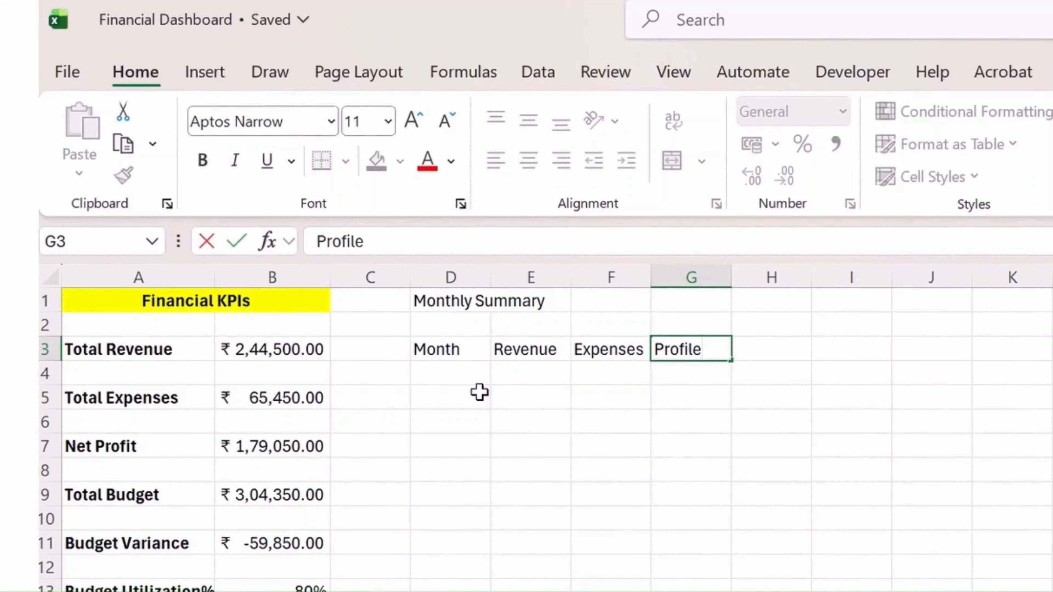
key("BackSpace")
type("t")
key("Tab")
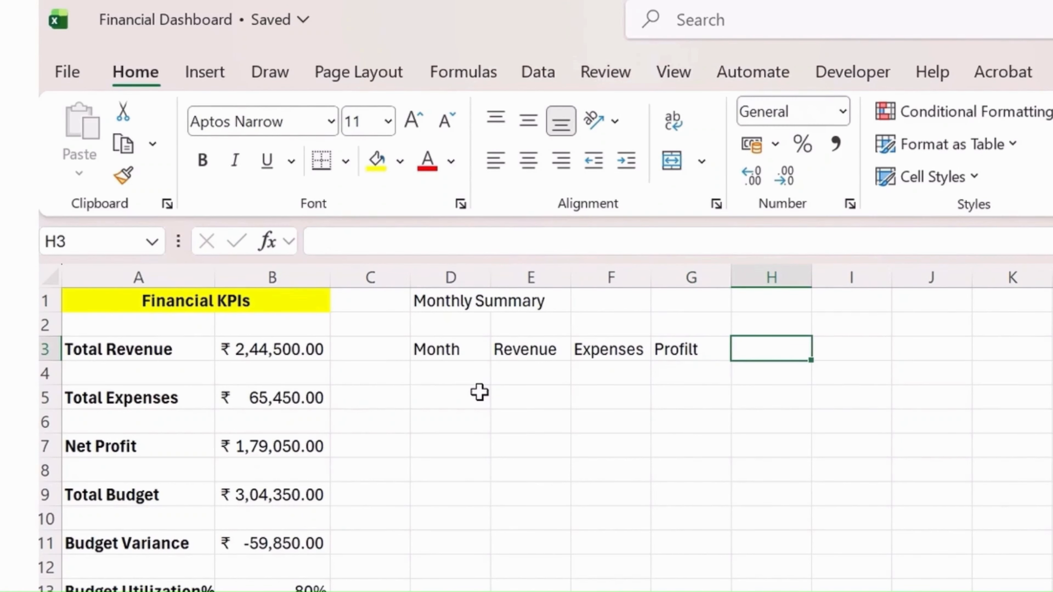
key("Left")
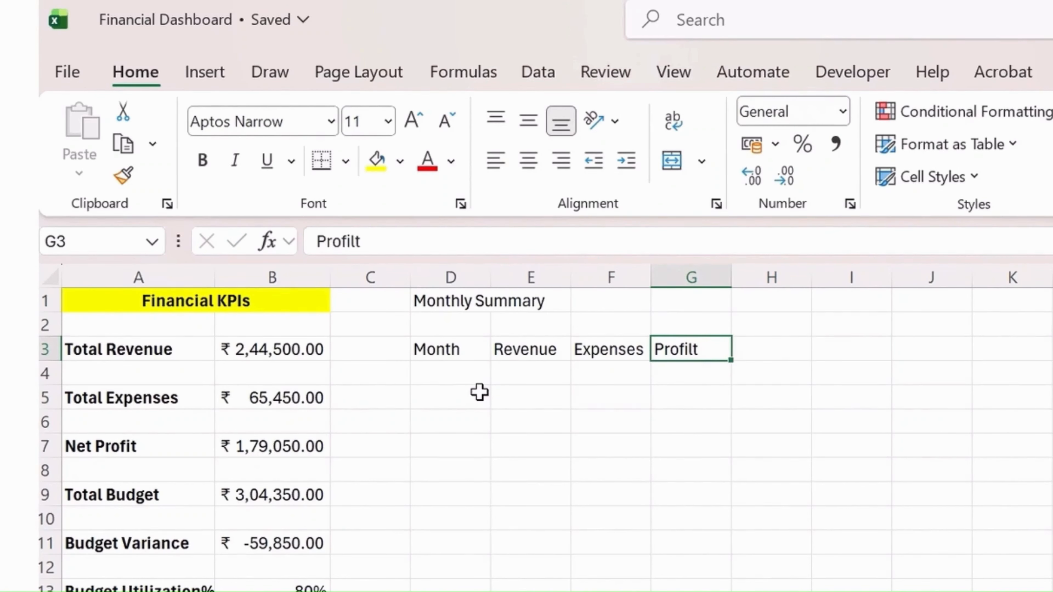
type("Profit")
key("Tab")
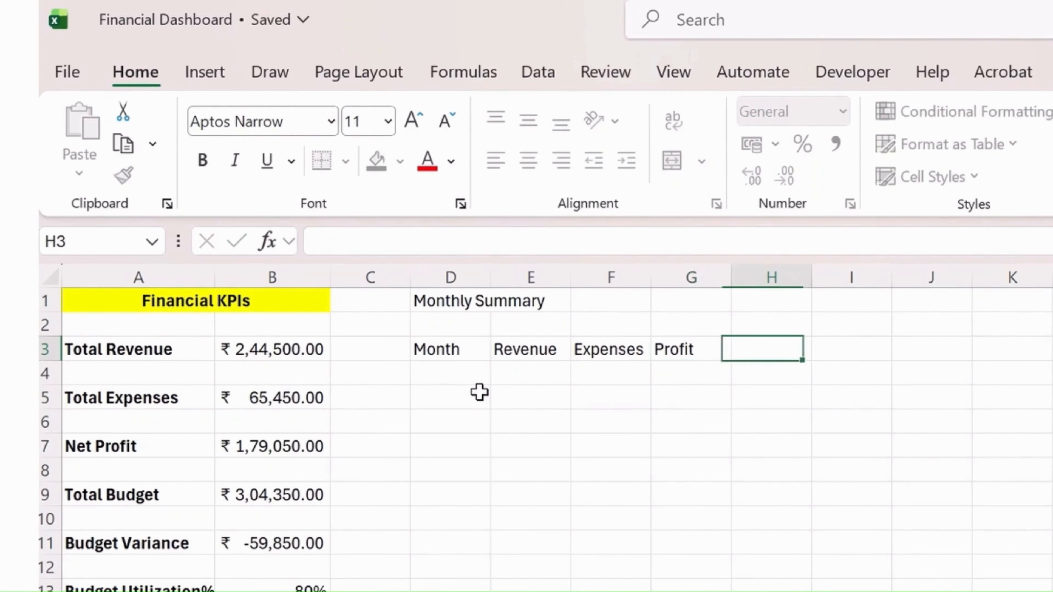
type("Budget")
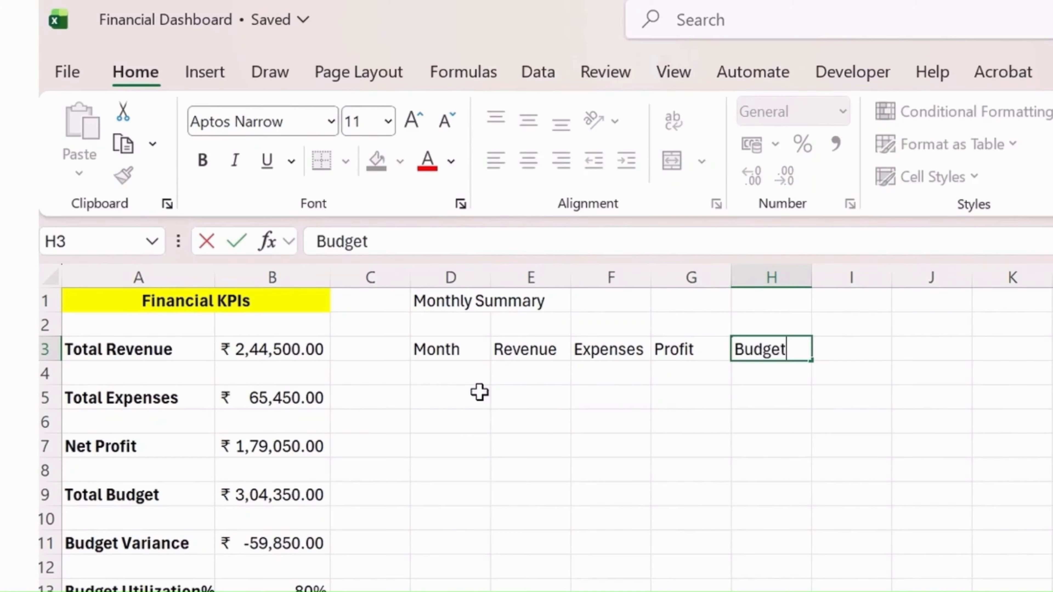
key("Return")
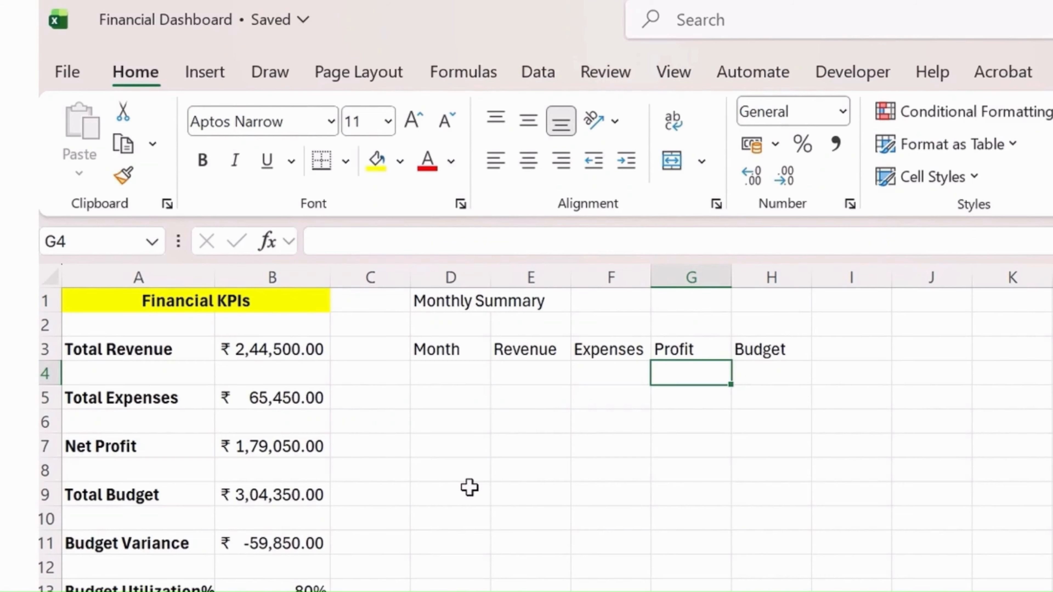
List the months Jan and Feb in D4:D5 under the Month header
left_click(435, 369)
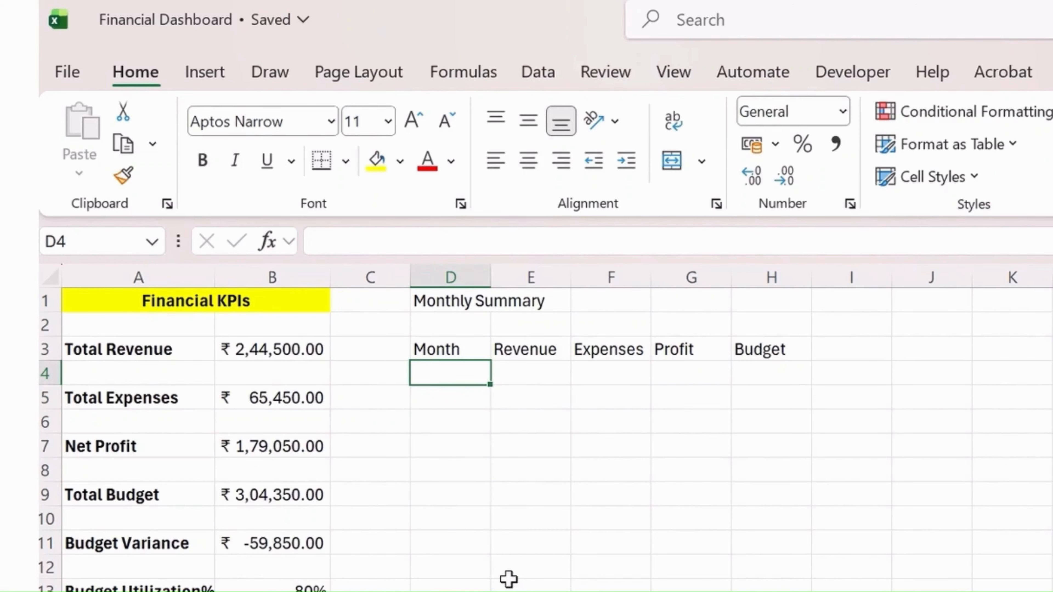
type("a")
key("BackSpace")
type("Jan")
key("Return")
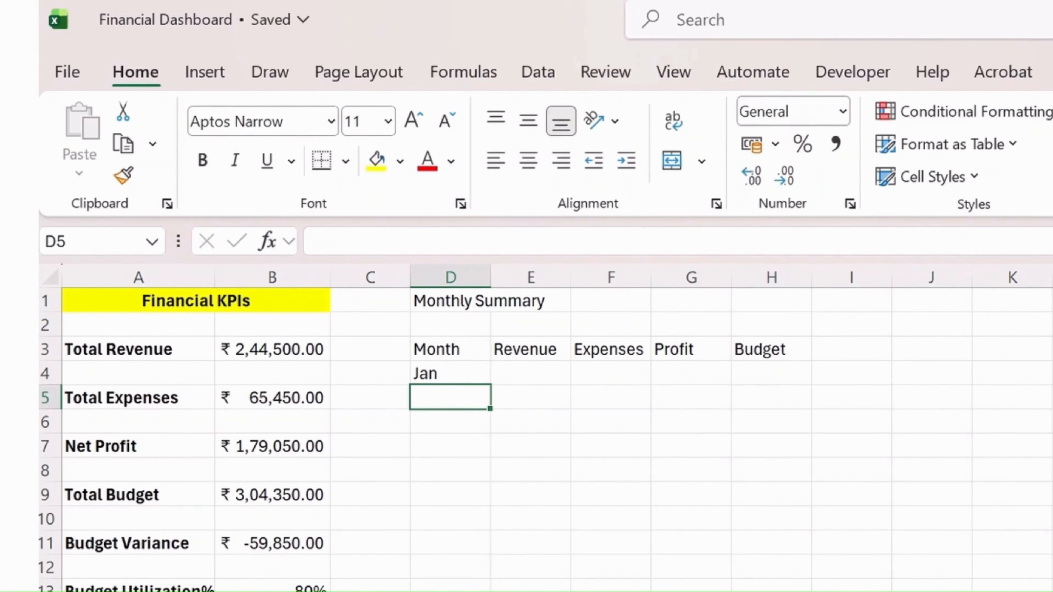
type("Feb")
key("Return")
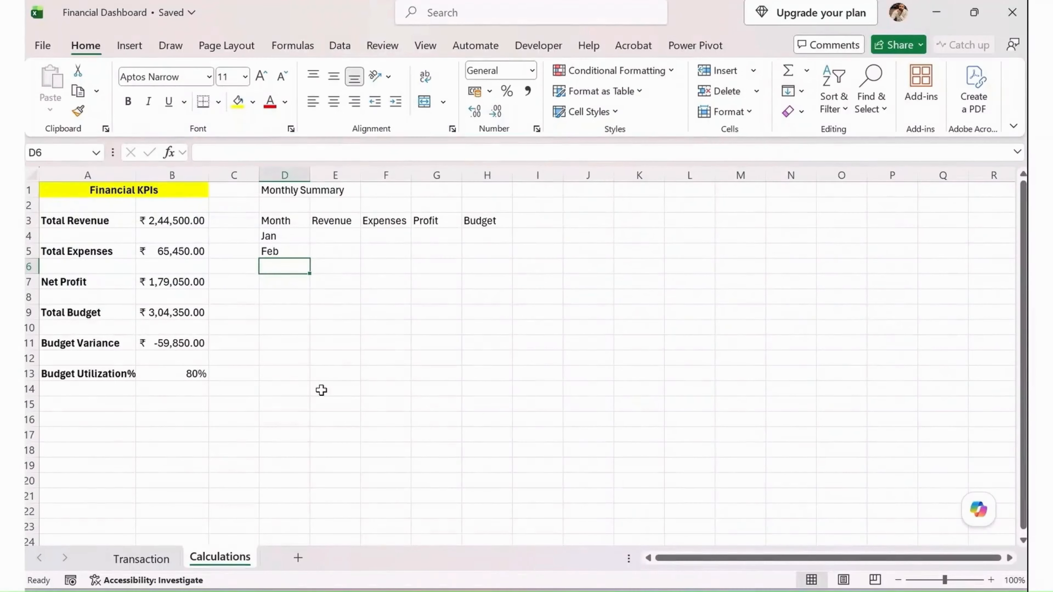
Check which months occur in the Month column of the Transaction sheet, then return to the Calculations sheet
left_click(141, 559)
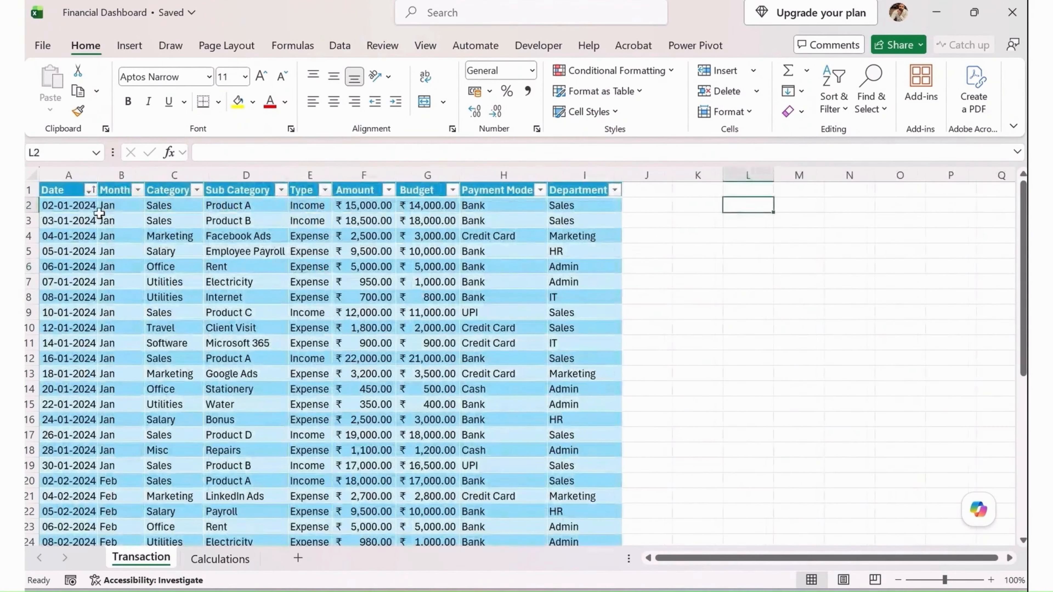
left_click(137, 191)
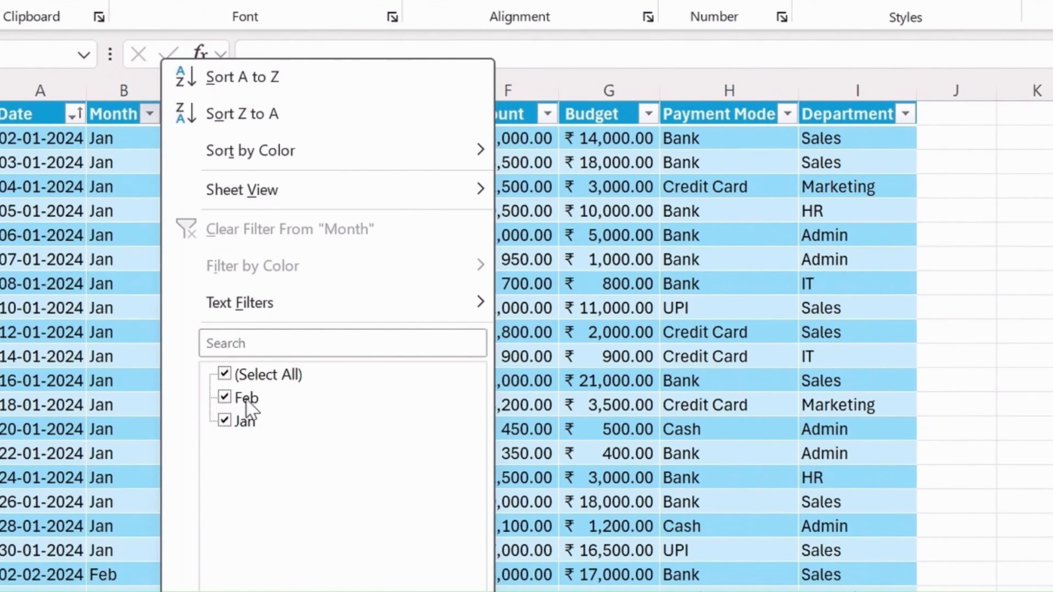
key("Escape")
left_click(220, 557)
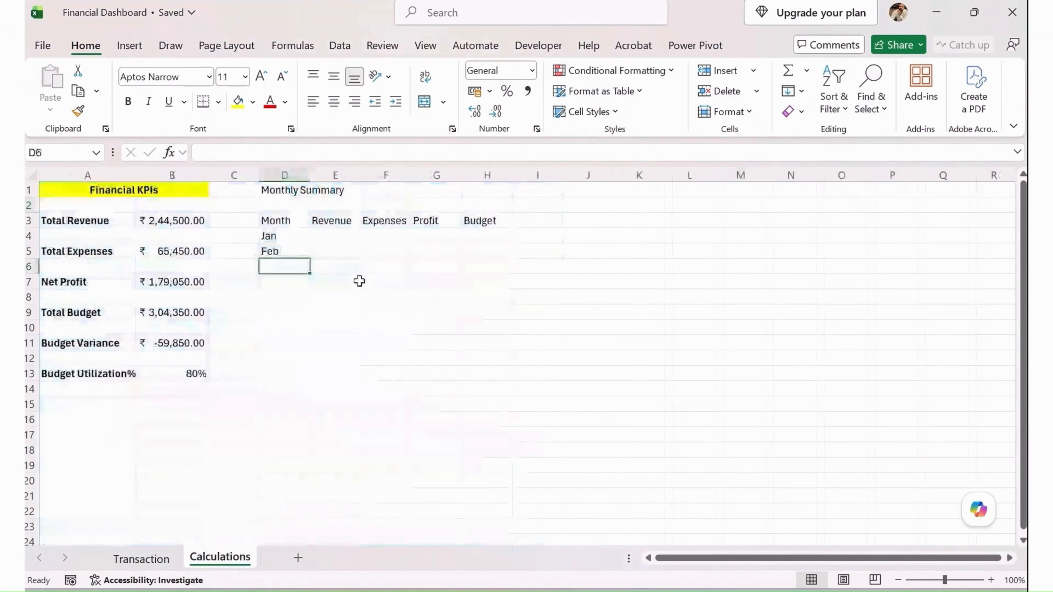
Begin a SUMIFS formula in E4 for January's revenue with tblTransactions[Amount] as the sum range
left_click(342, 236)
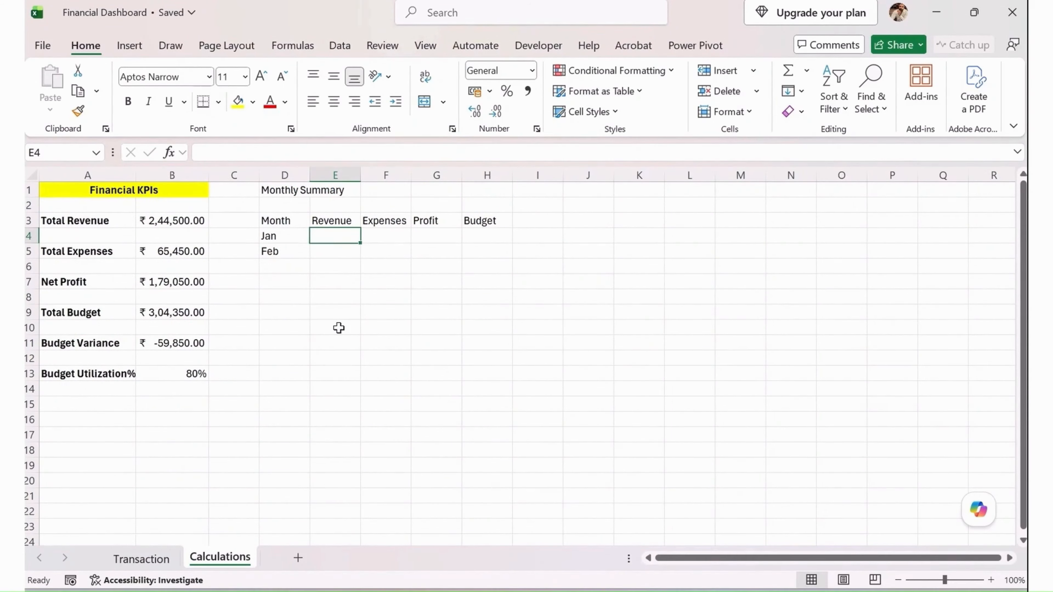
type("=sumif")
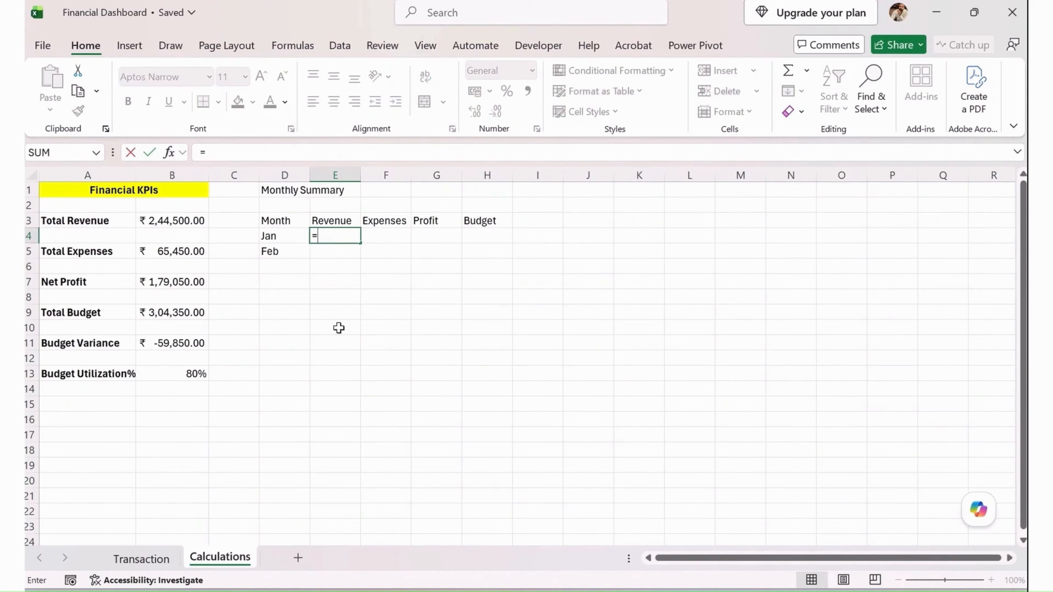
key("Down")
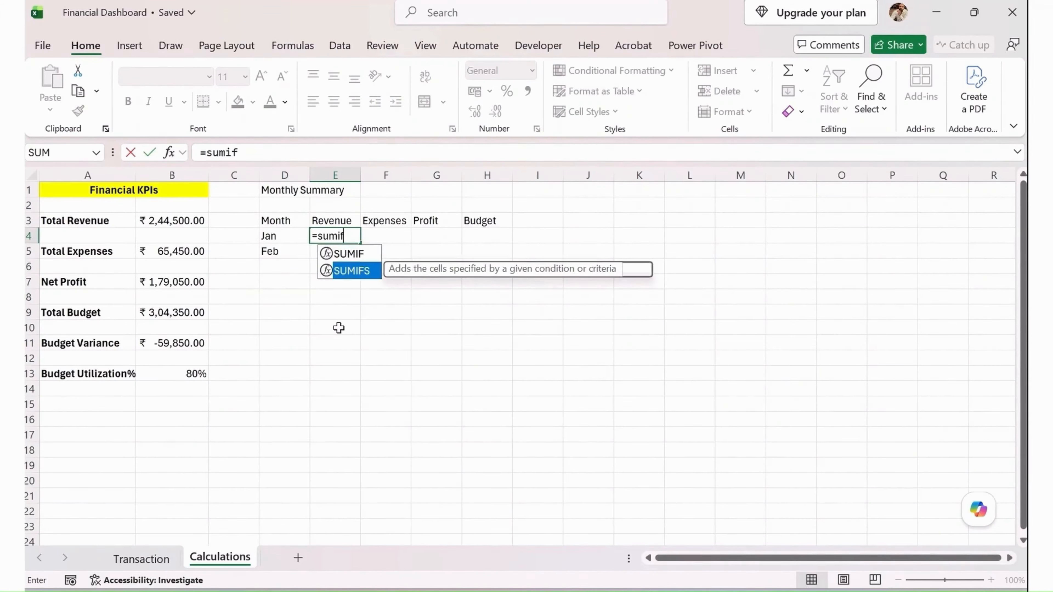
key("Tab")
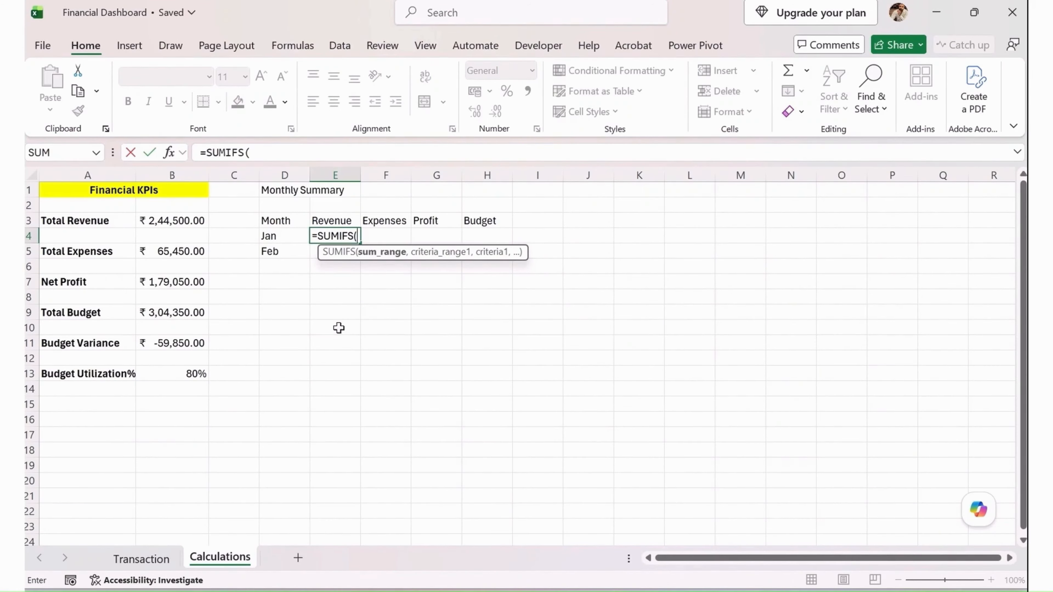
type("tab")
key("BackSpace")
key("BackSpace")
type("bl")
key("Tab")
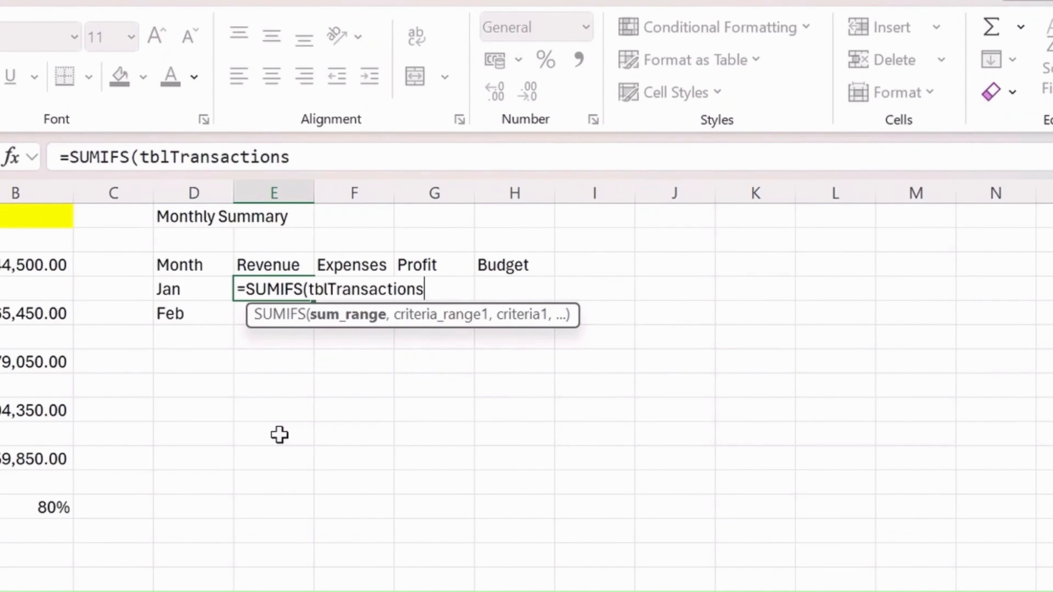
type("[amo")
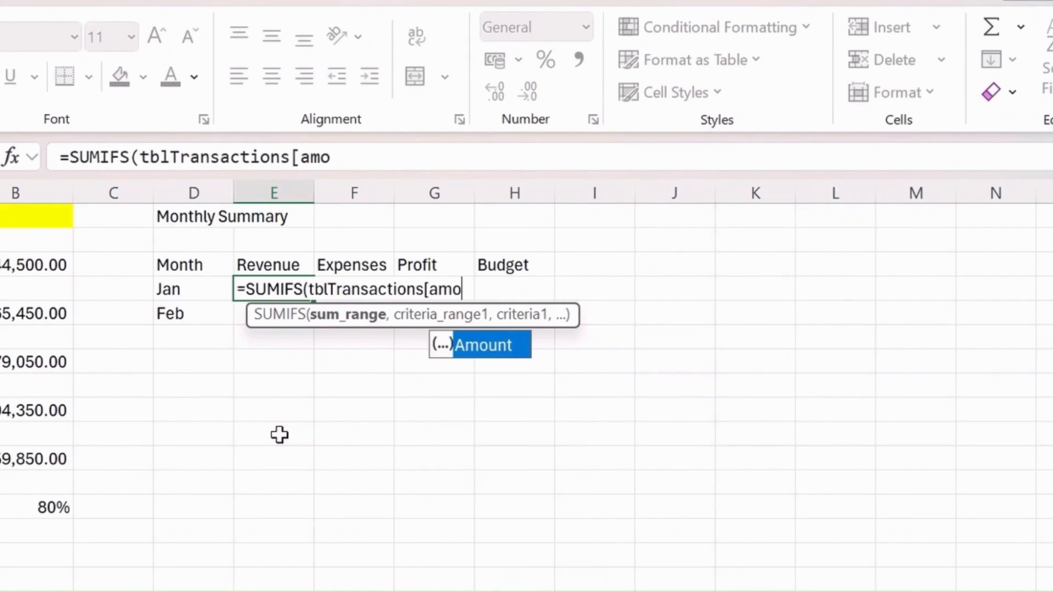
key("Tab")
type("]")
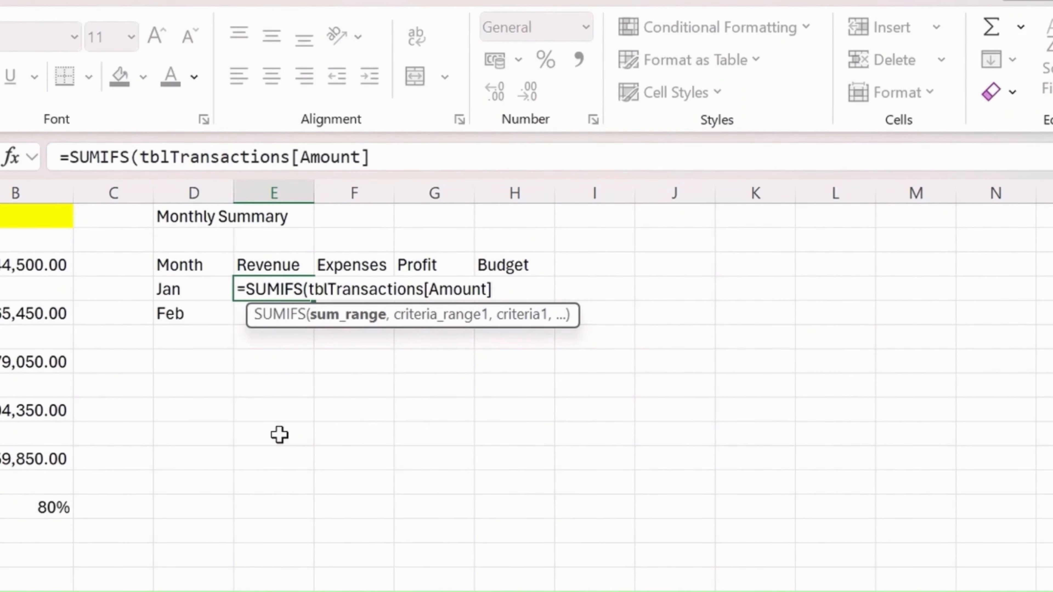
type(",tbl")
Add tblTransactions[Month] as the first criteria range of the E4 SUMIFS formula, with D4 as its criterion
key("Tab")
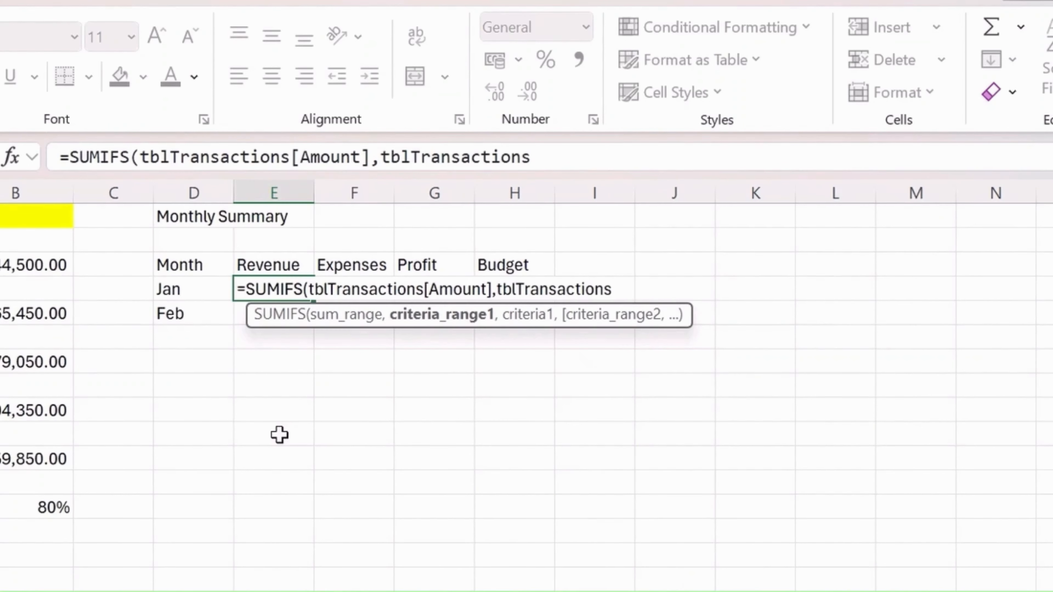
type("[")
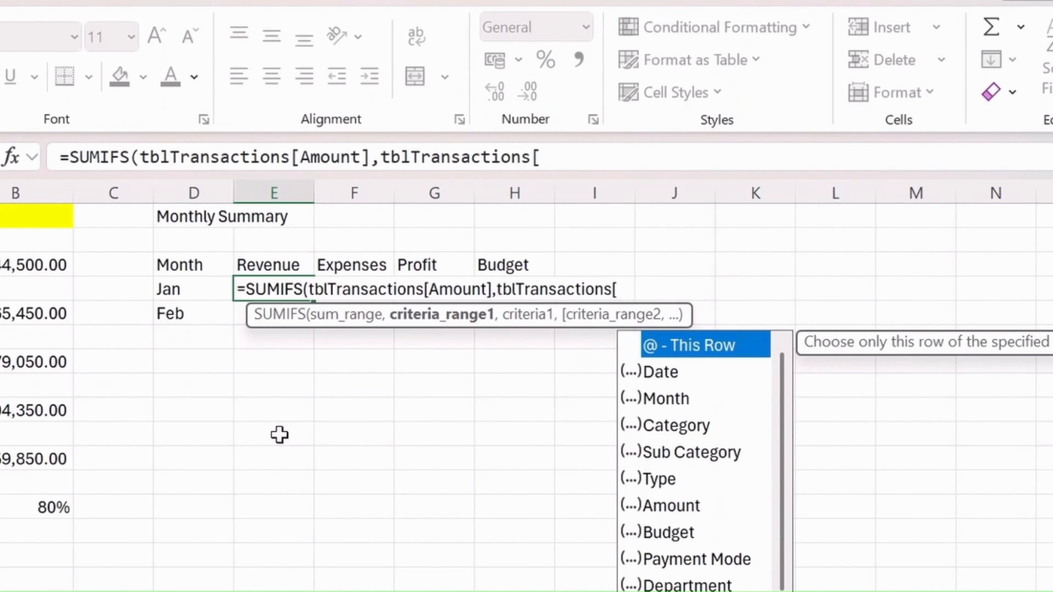
type("mo")
key("Tab")
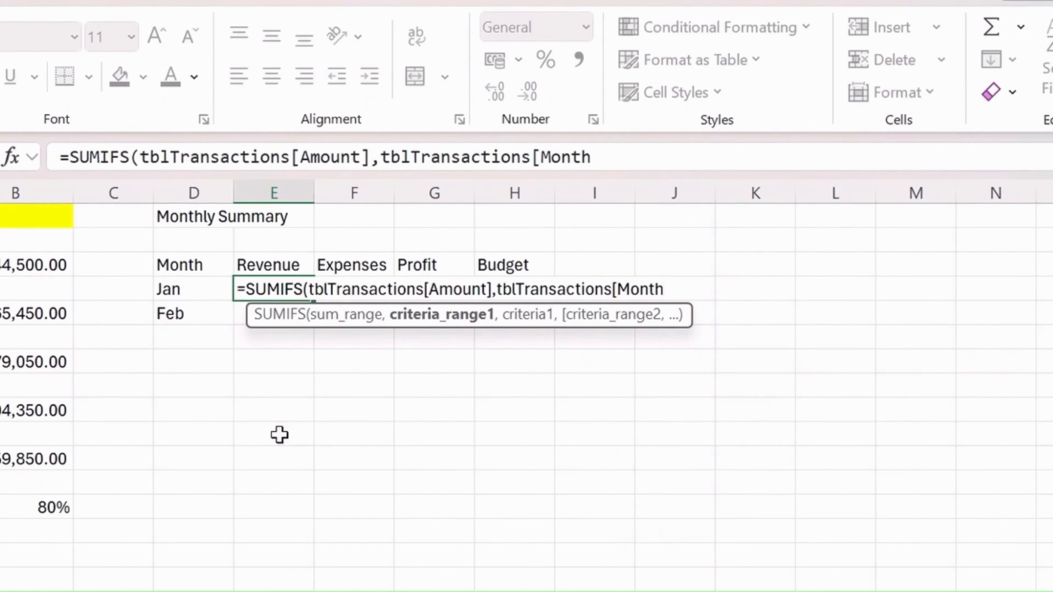
type("],D")
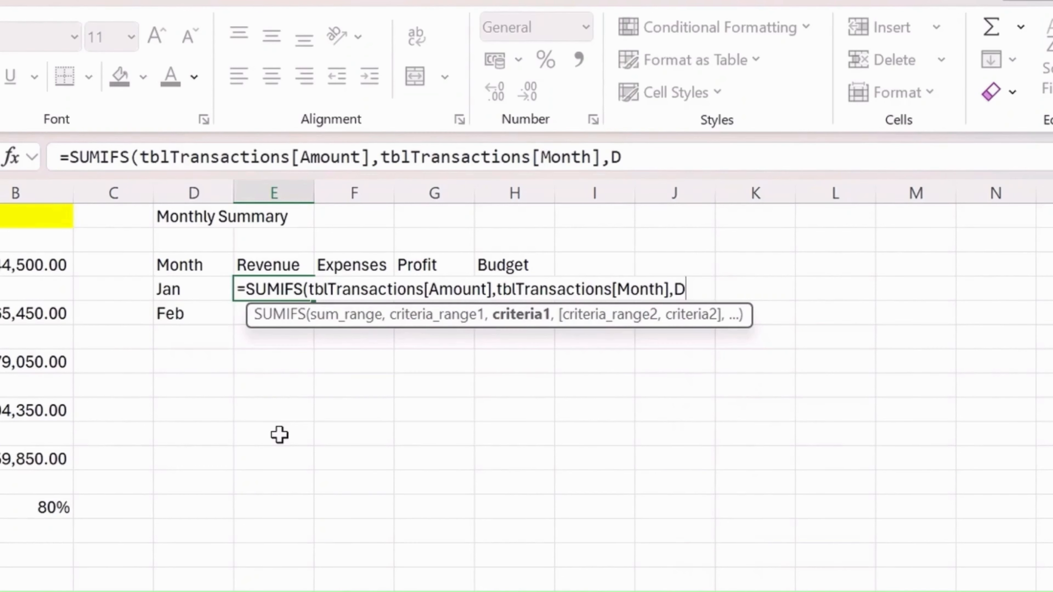
type("4,")
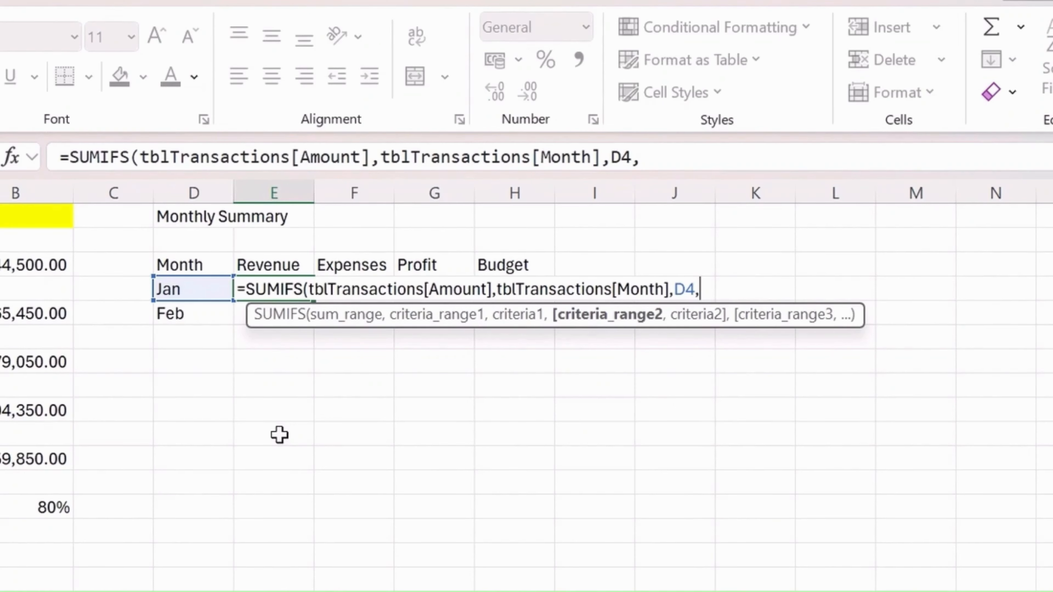
Add tblTransactions[Type] with the criterion "Income" to the E4 SUMIFS formula and complete the entry
type("tbl")
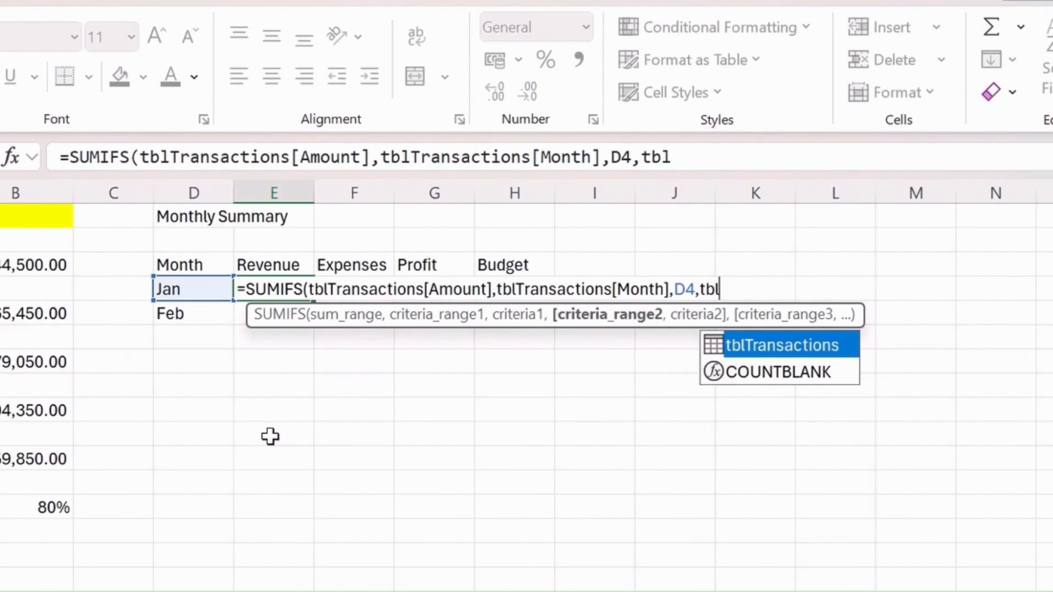
key("Tab")
type("[ty")
key("Tab")
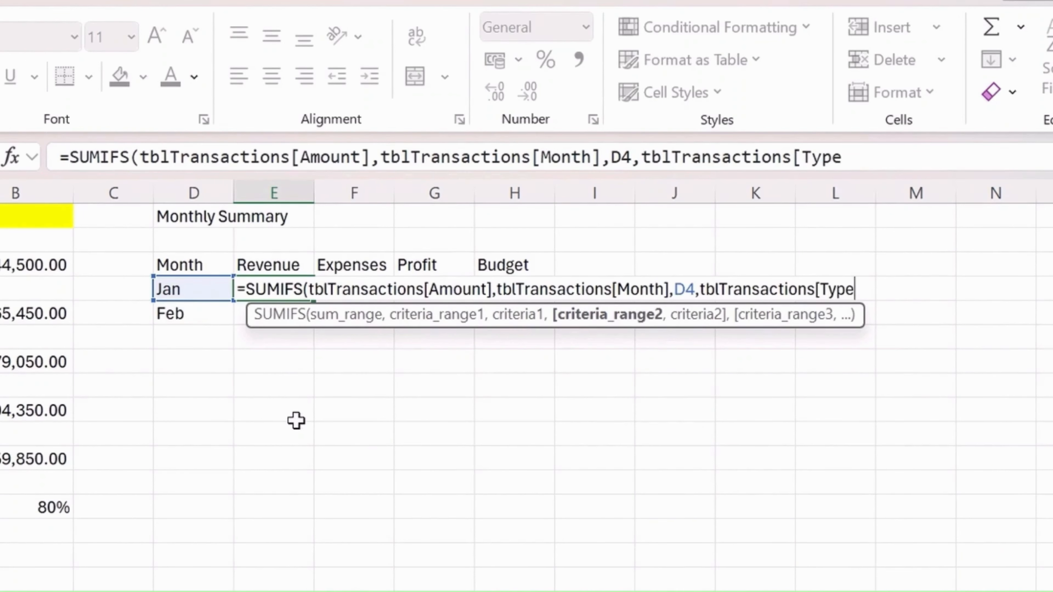
type("]")
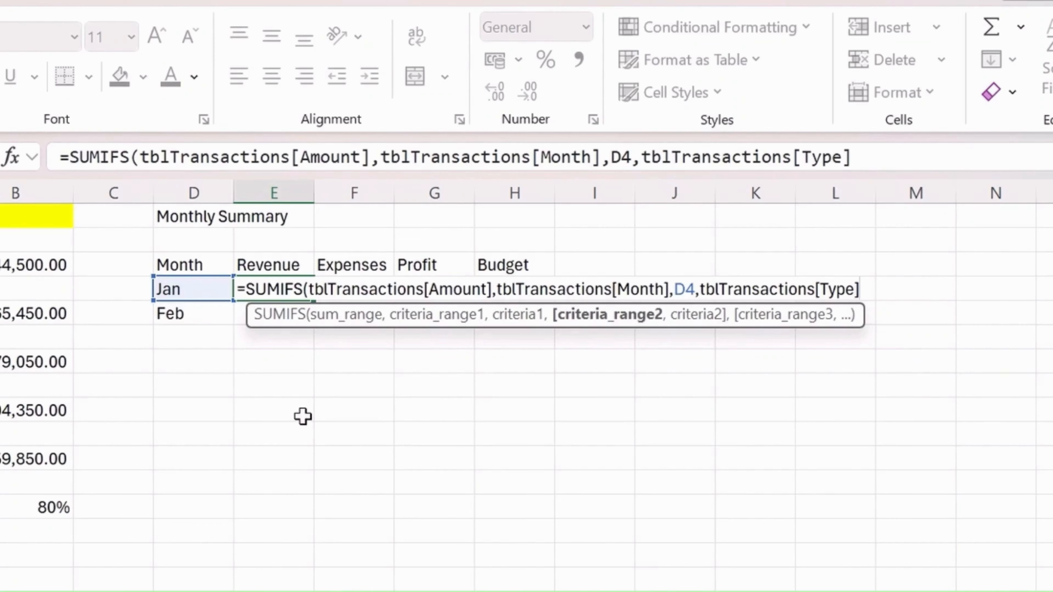
type(",\"Income\"")
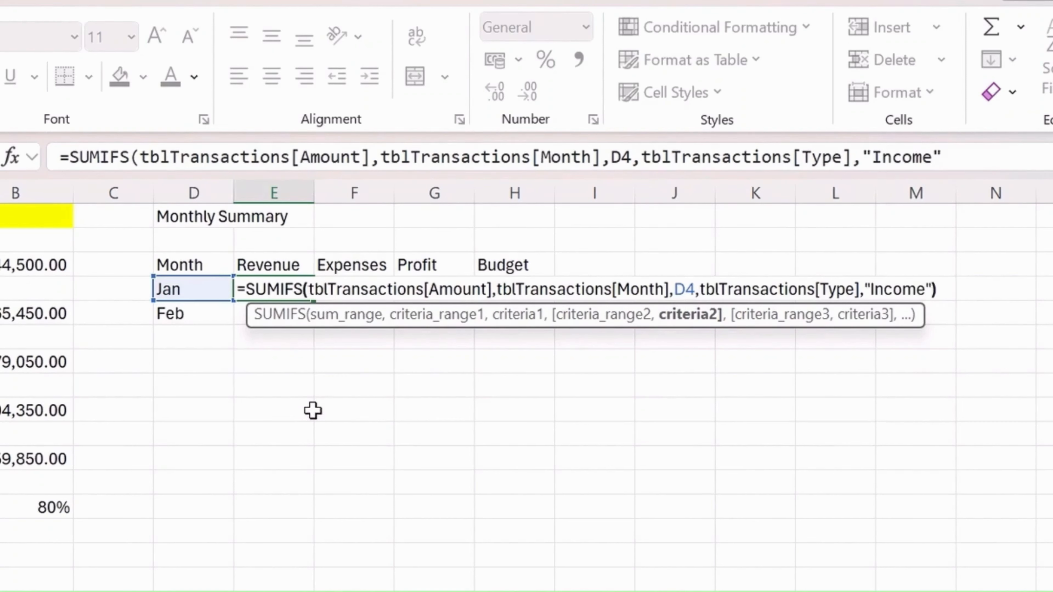
key("Return")
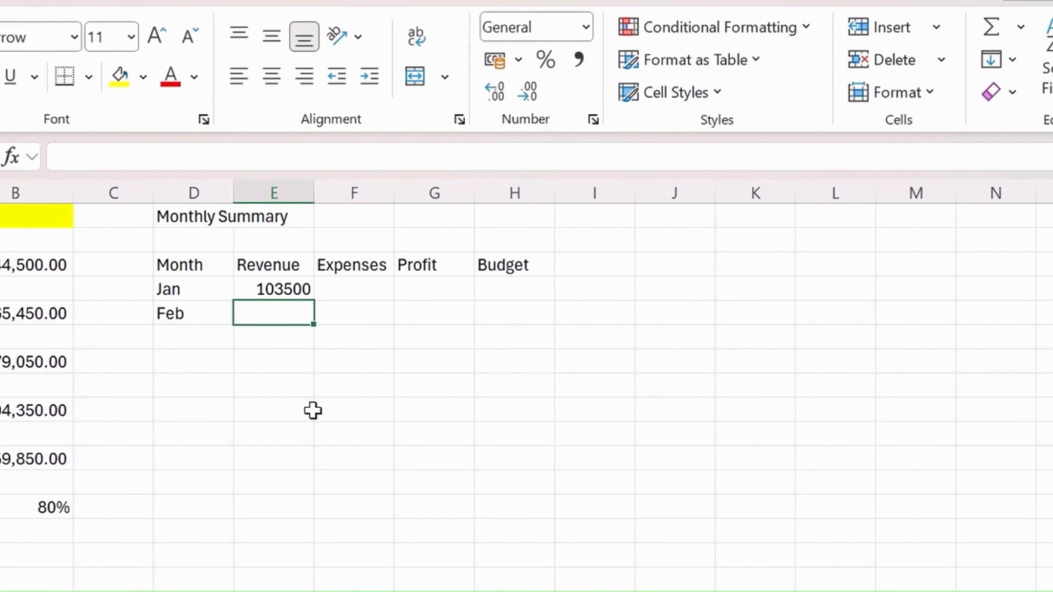
Copy January's revenue formula from E4 into E5 for February
key("Up")
key("shift+Down")
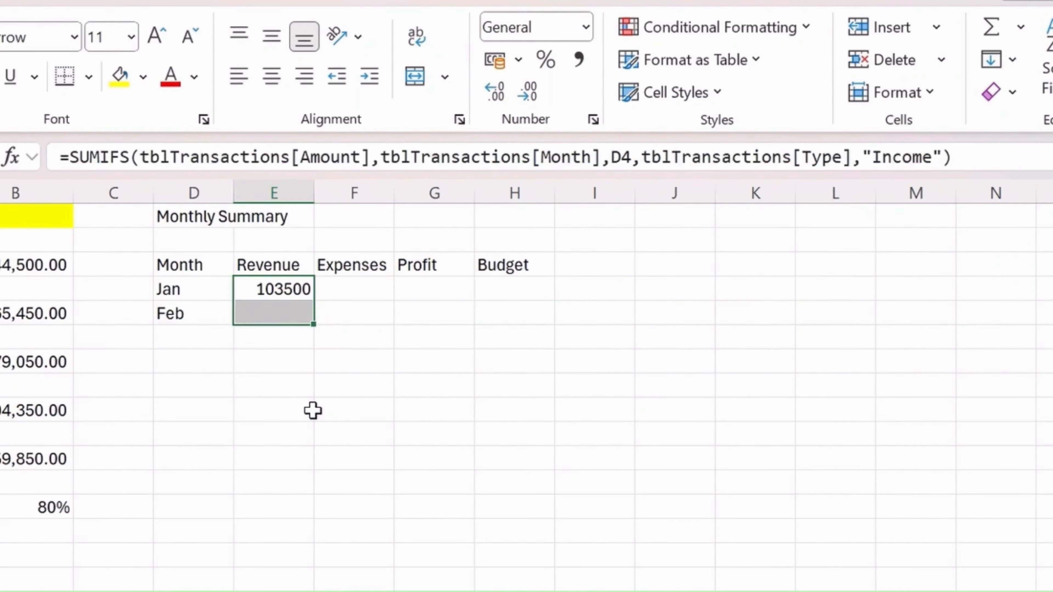
left_click(295, 296)
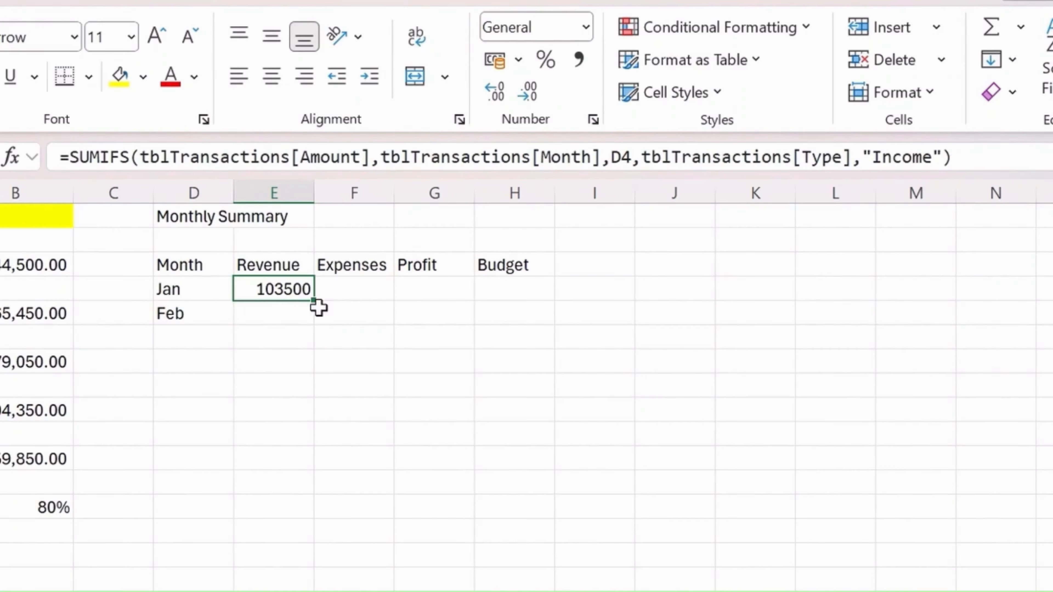
left_click(319, 315)
left_click(301, 290)
key("ctrl+c")
left_click(292, 310)
key("ctrl+v")
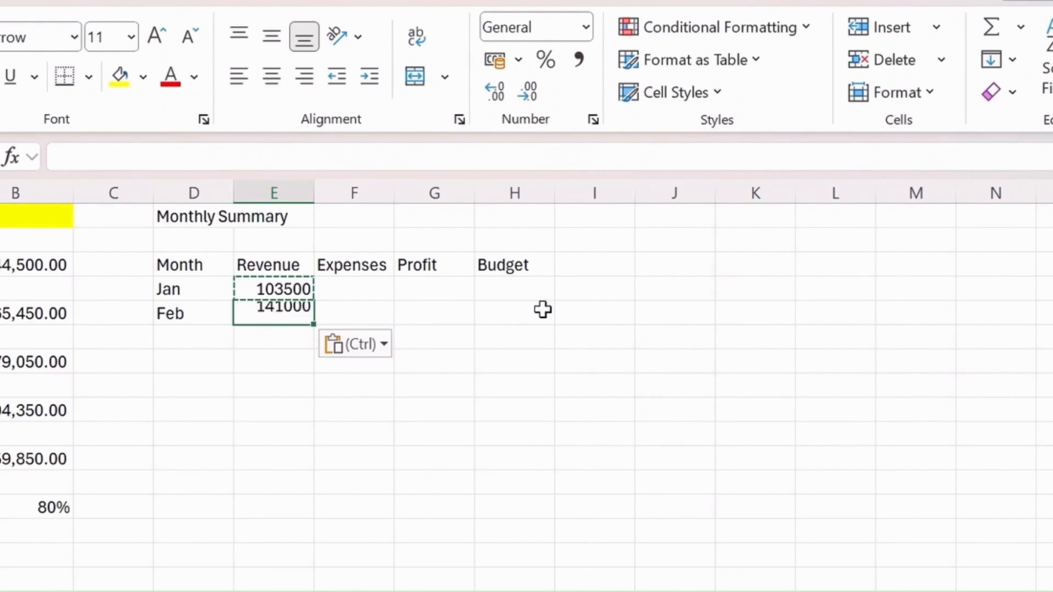
Inspect the month cell references in the revenue formulas of E5 and E4
left_click(975, 157)
key("Escape")
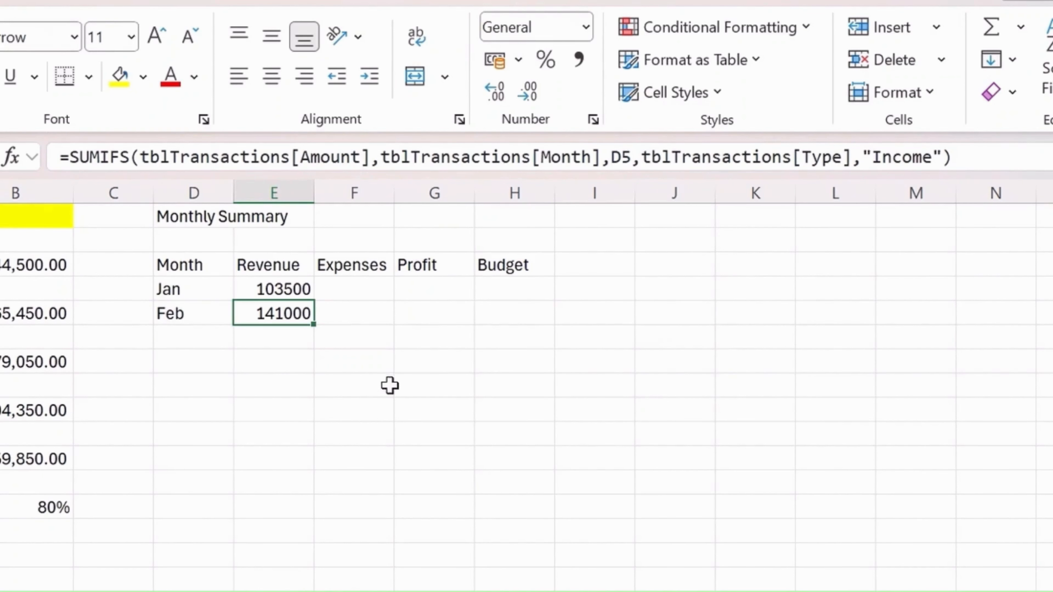
left_click(1047, 157)
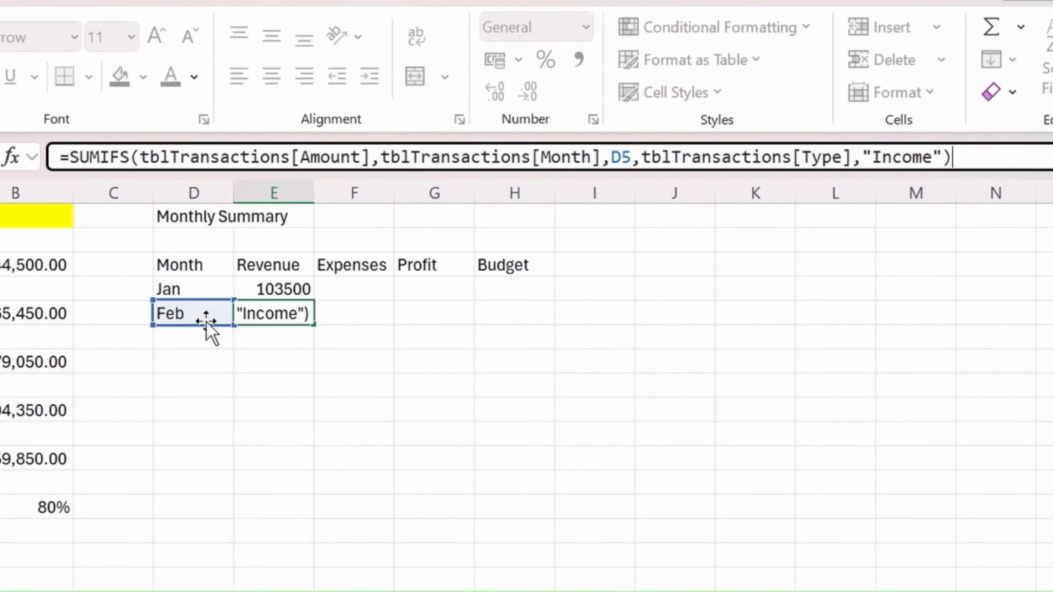
key("Escape")
left_click(307, 289)
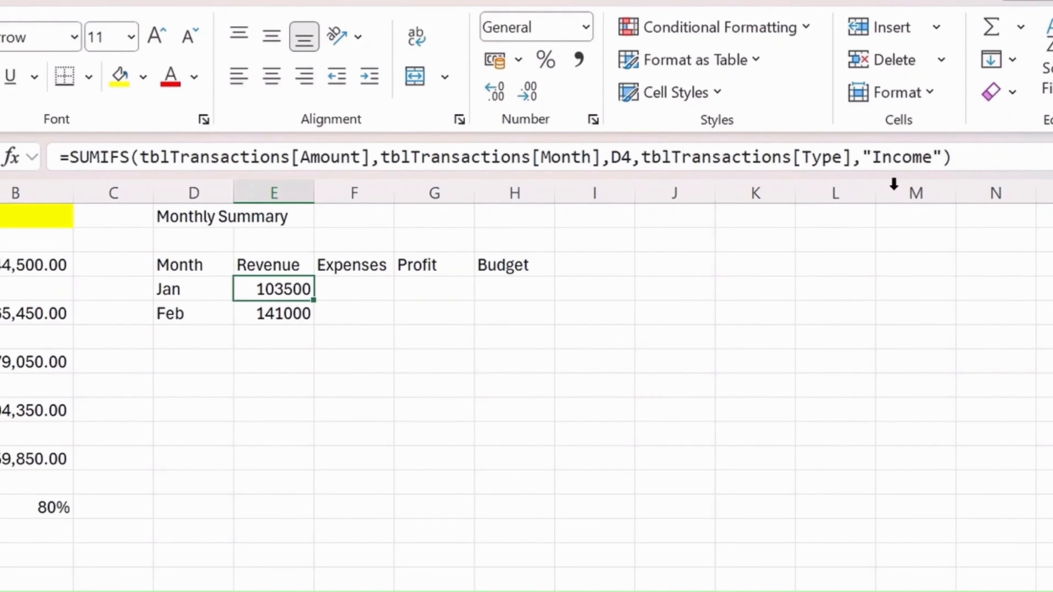
left_click(995, 149)
key("Escape")
Copy January's revenue formula from E4 into F4 under Expenses
key("Right")
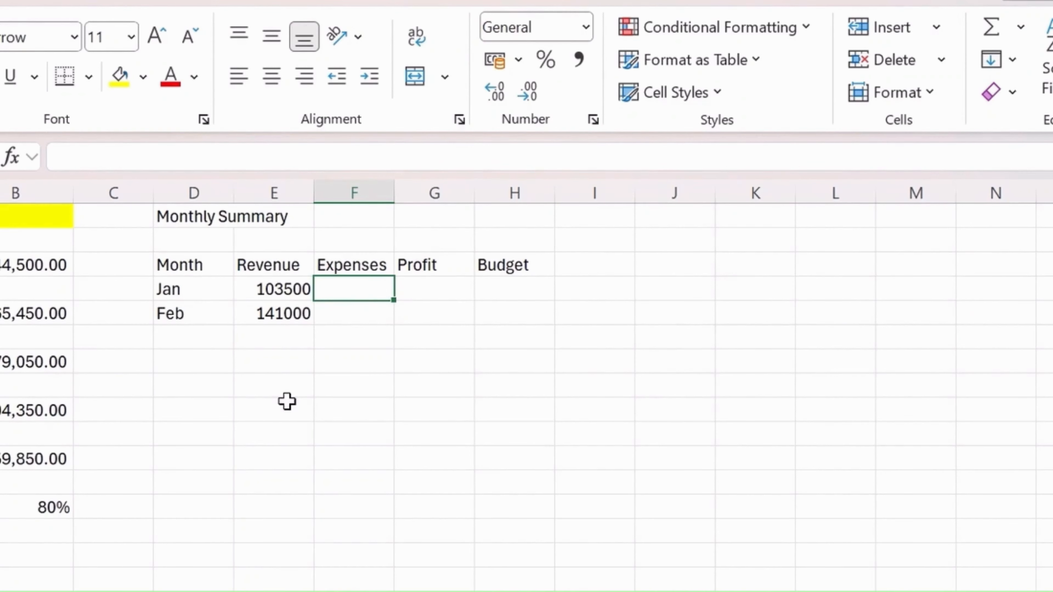
key("Left")
key("ctrl+c")
key("Right")
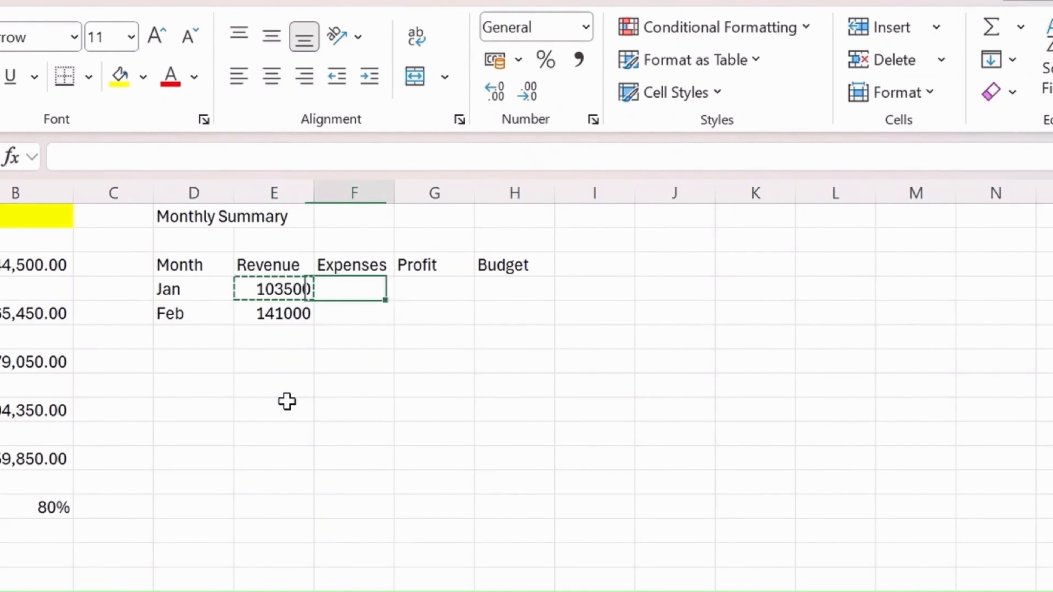
left_click(247, 156)
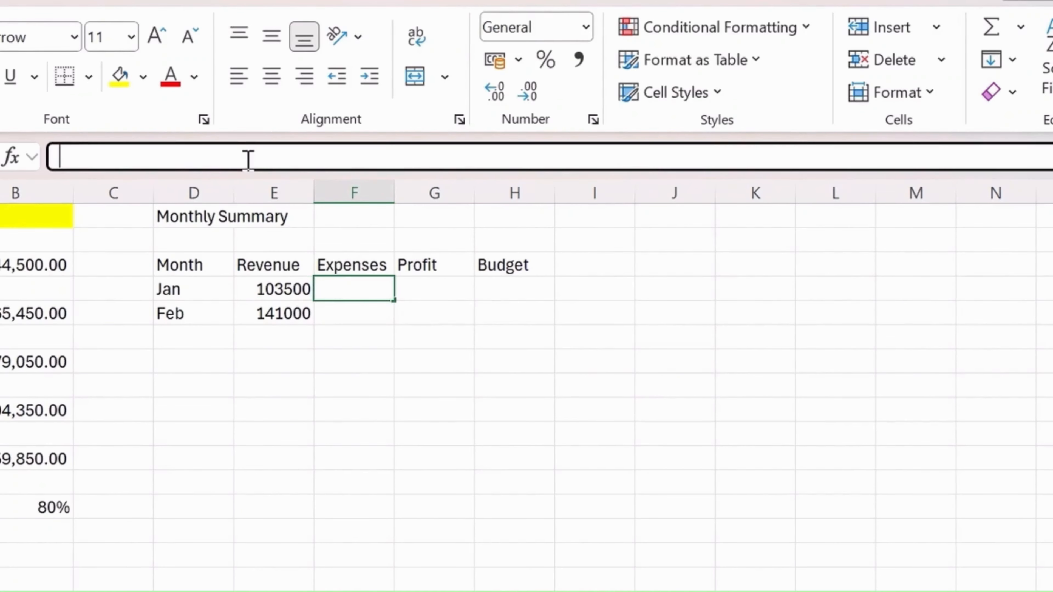
left_click(294, 289)
key("ctrl+c")
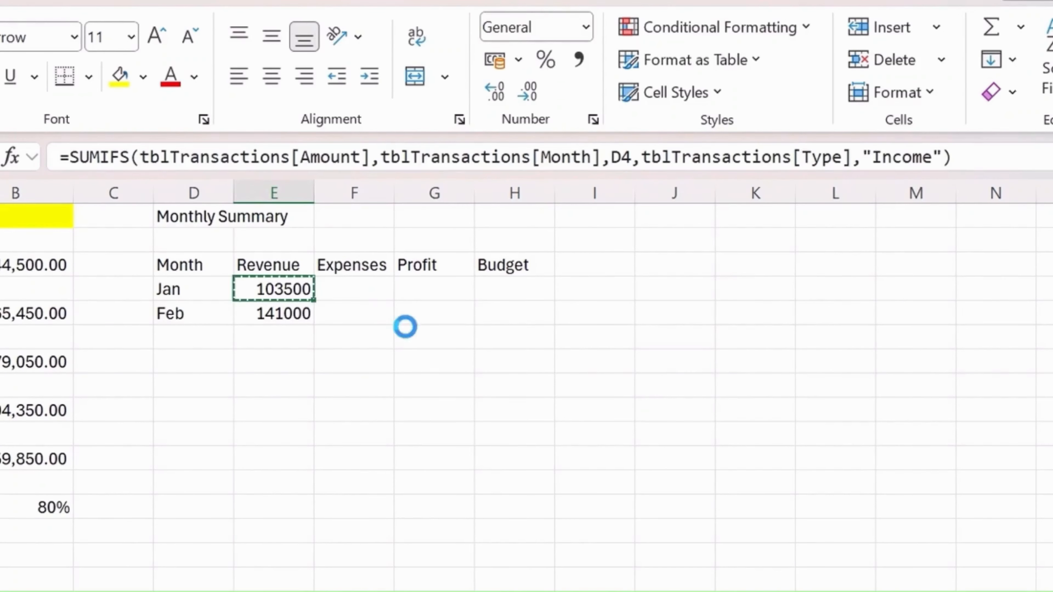
left_click(355, 294)
key("ctrl+v")
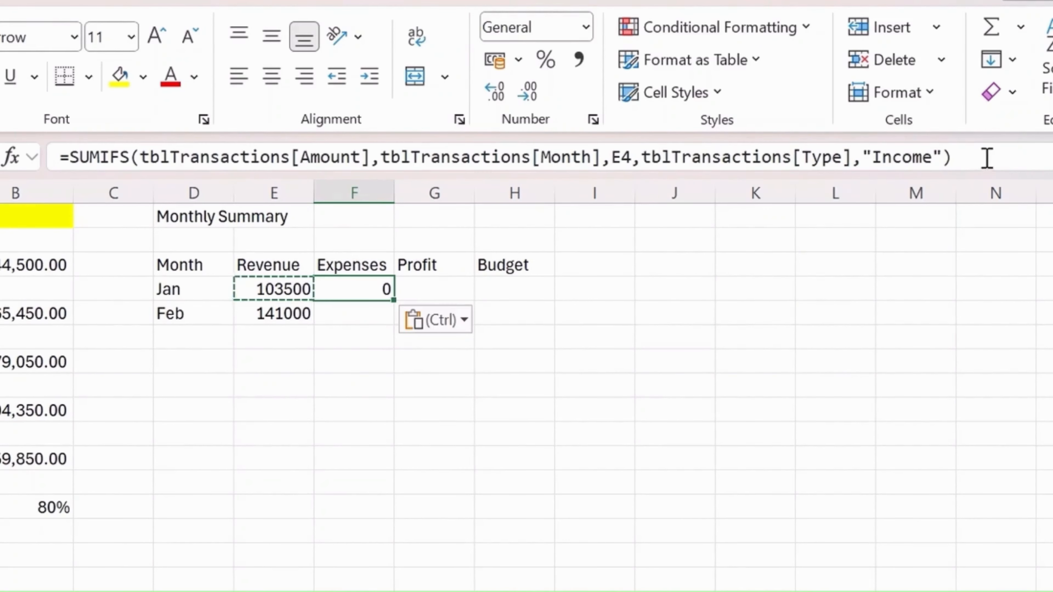
Change the month criterion reference in the F4 formula to D4
left_click(987, 157)
left_click_drag(267, 302, 184, 289)
key("Return")
Replace the type criterion in the F4 SUMIFS formula with "Expense"
left_click(378, 286)
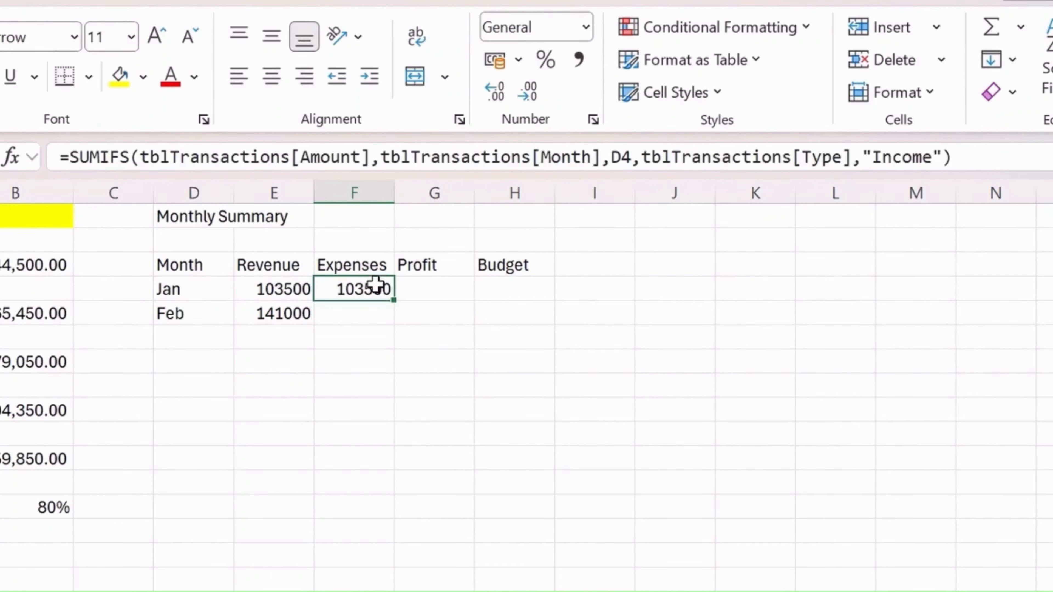
left_click(897, 158)
double_click(897, 158)
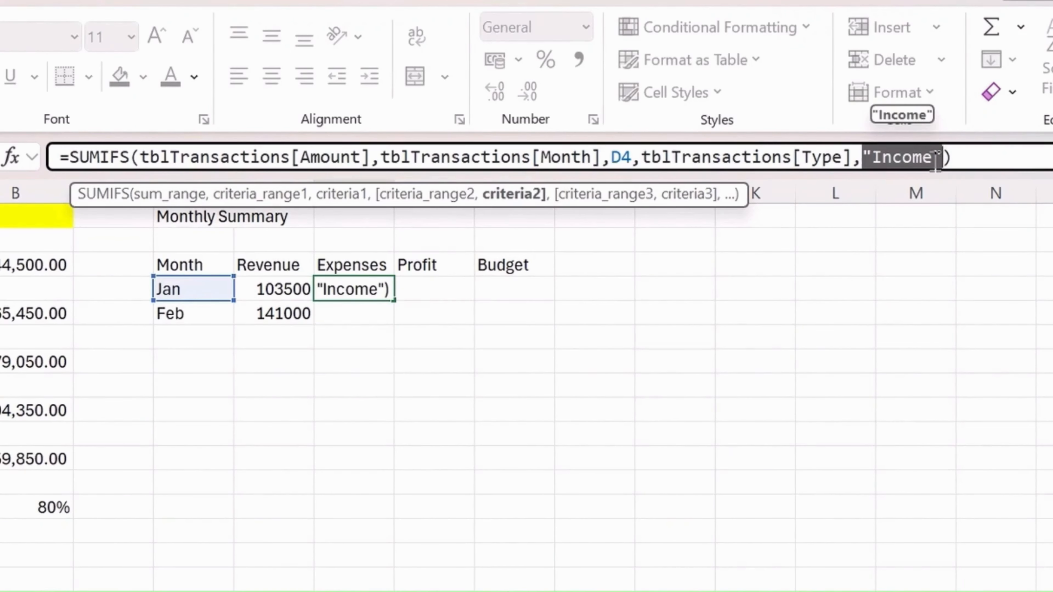
key("Right")
type("]")
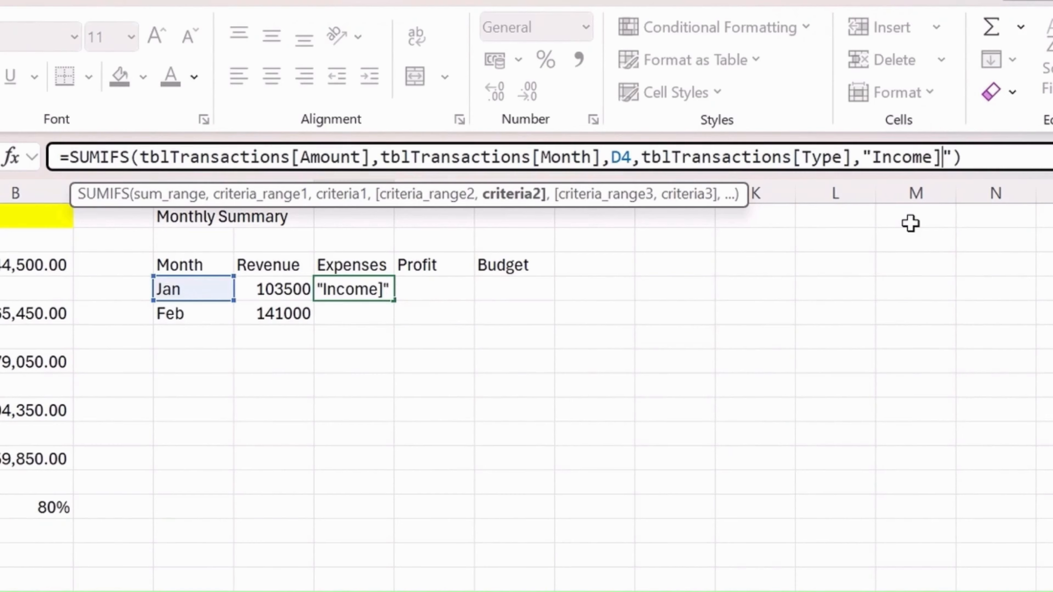
key("BackSpace")
key("BackSpace")
key("BackSpace")
key("BackSpace")
key("BackSpace")
key("BackSpace")
key("BackSpace")
type("Expense")
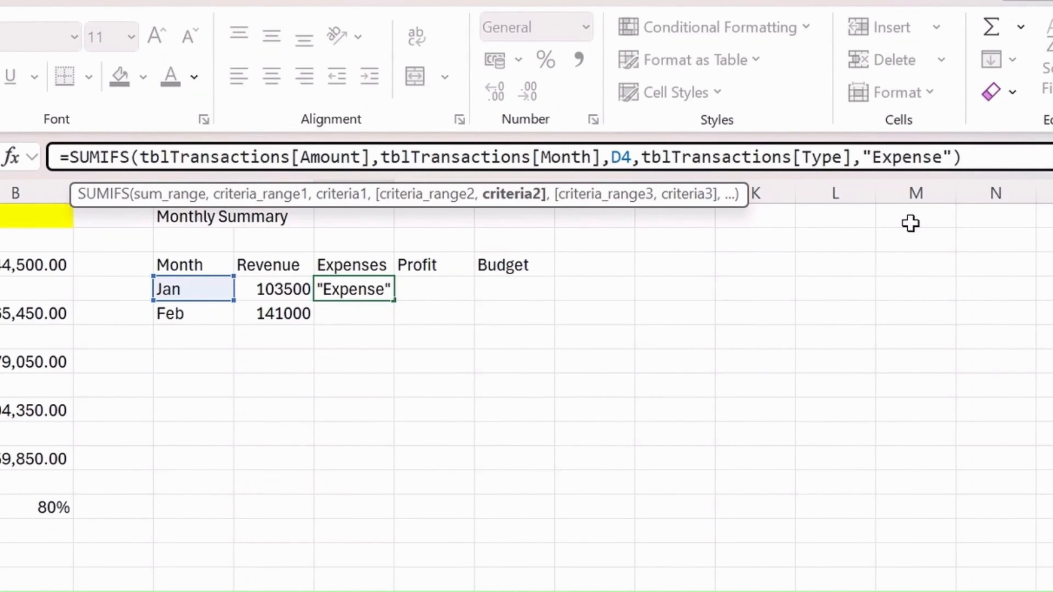
key("Return")
Fill January's expenses formula from F4 down to F5 for February
key("Up")
key("shift+Down")
key("ctrl+d")
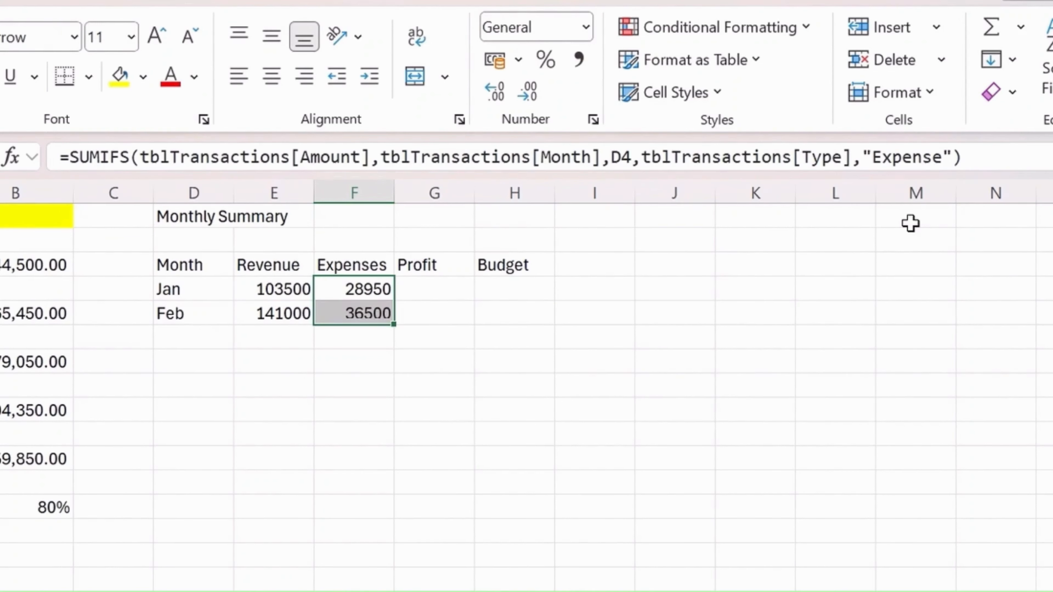
Review the January row, examining the month criterion and type criterion in the F4 expenses formula
key("Left")
key("Right")
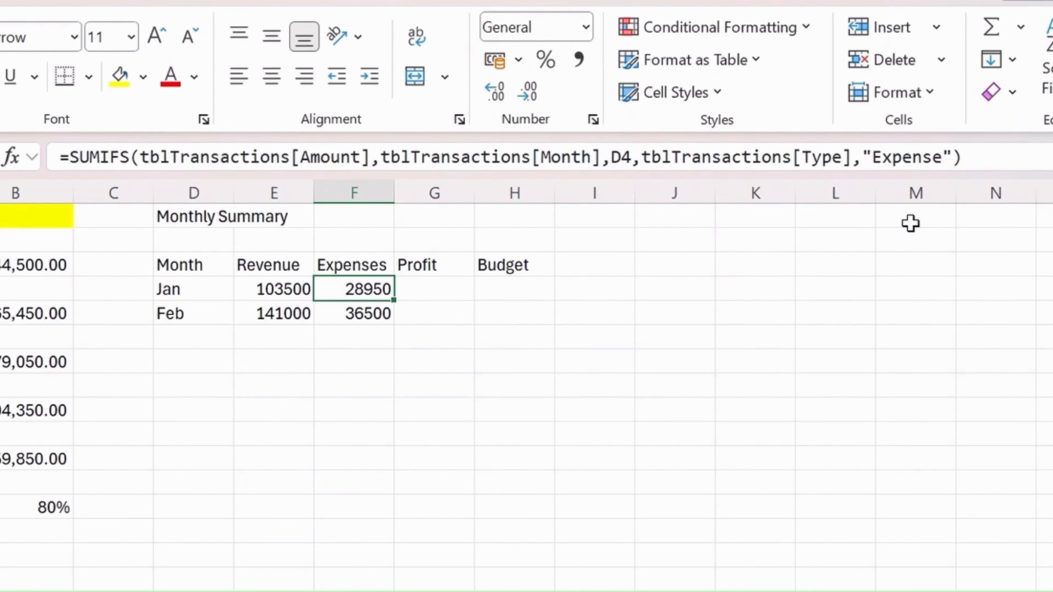
key("Left")
key("Left")
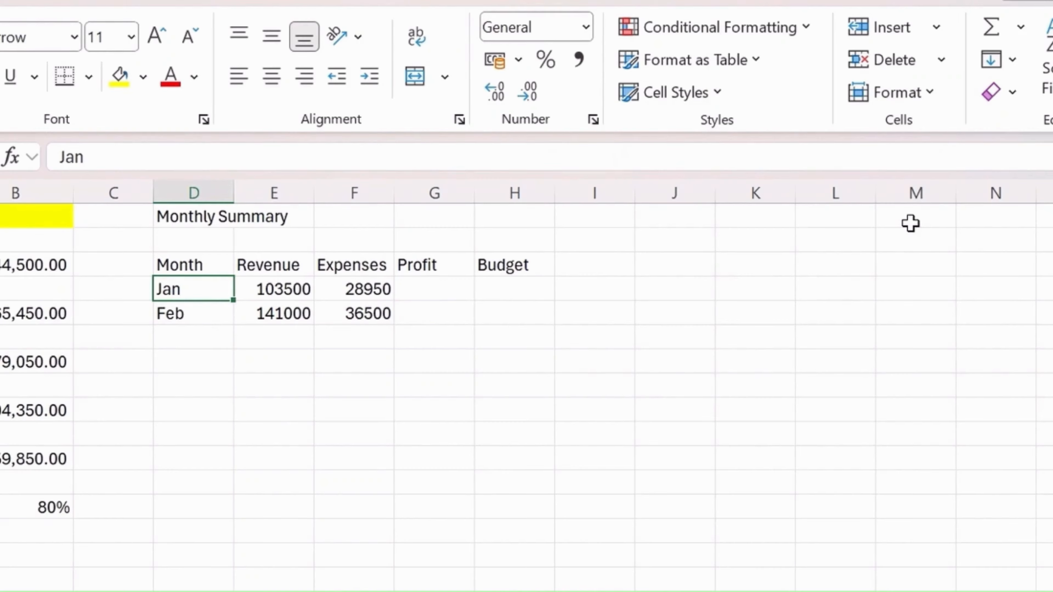
left_click(371, 287)
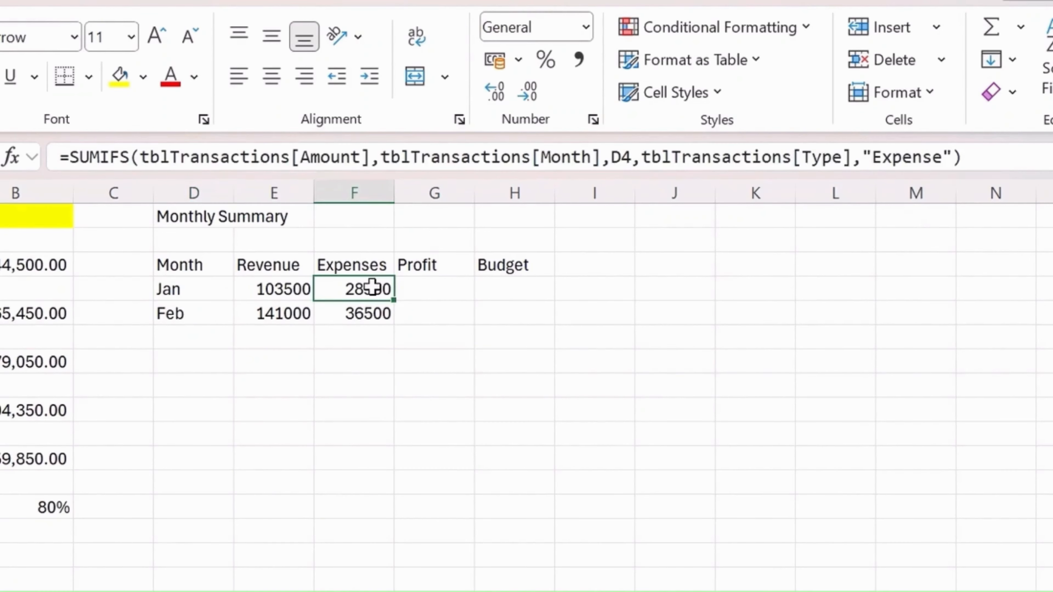
left_click(968, 157)
left_click(901, 338)
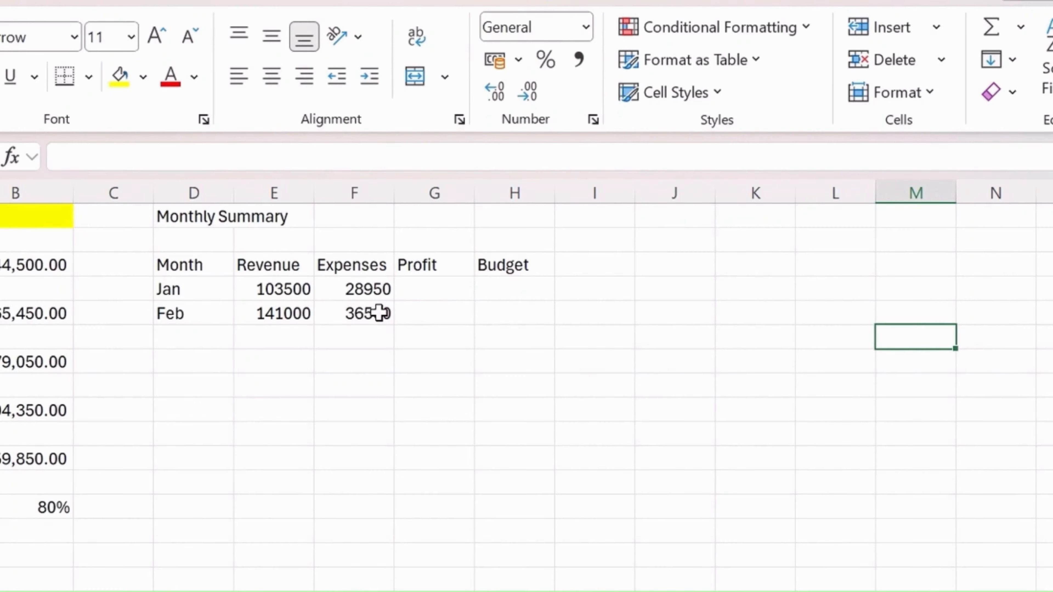
Calculate January's profit in G4 by subtracting expenses from revenue with the formula =E4-F4
key("Left")
key("Left")
key("Left")
key("Up")
key("Left")
key("Left")
key("Left")
key("Up")
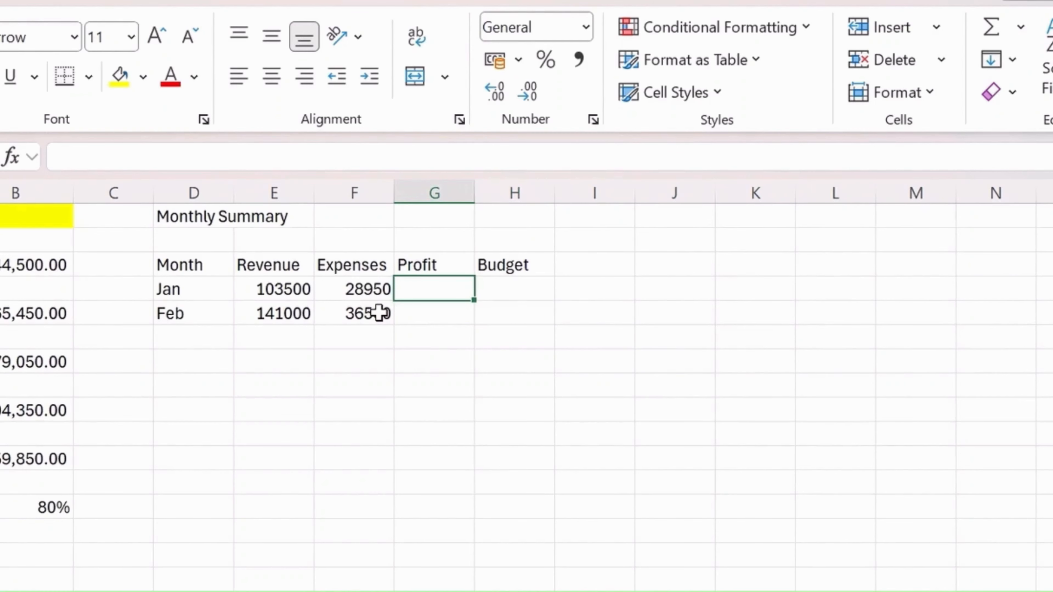
type("=")
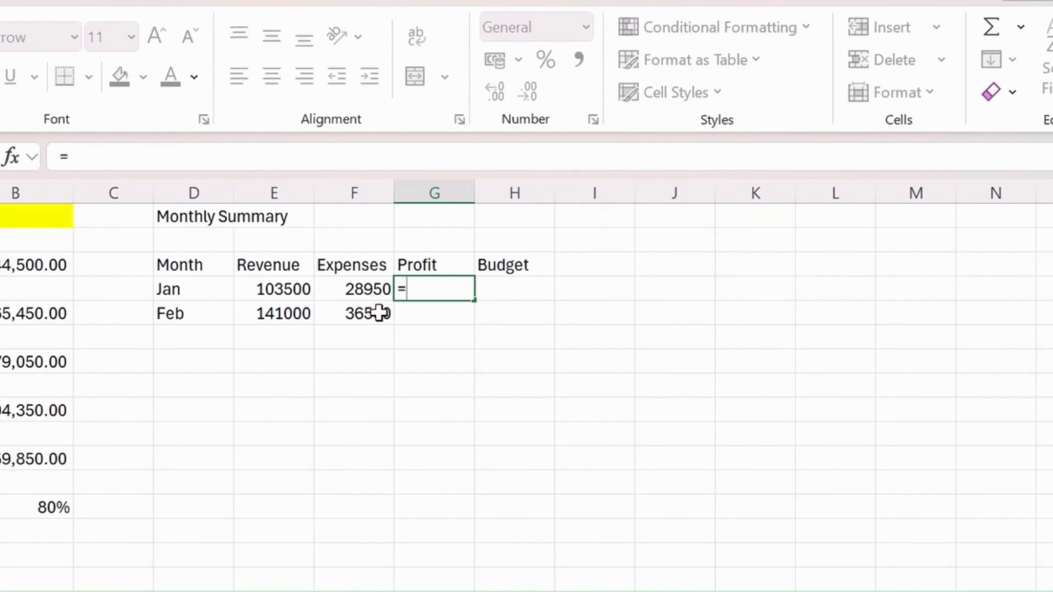
key("Left")
key("Left")
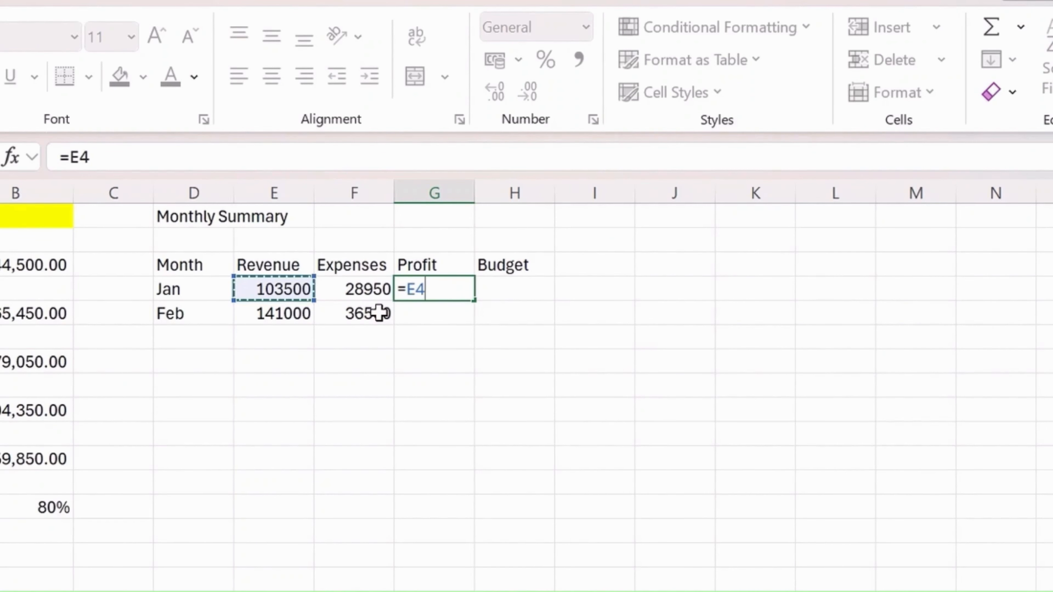
type("-")
key("Left")
key("Return")
Copy January's profit formula from G4 into G5 for February
key("Up")
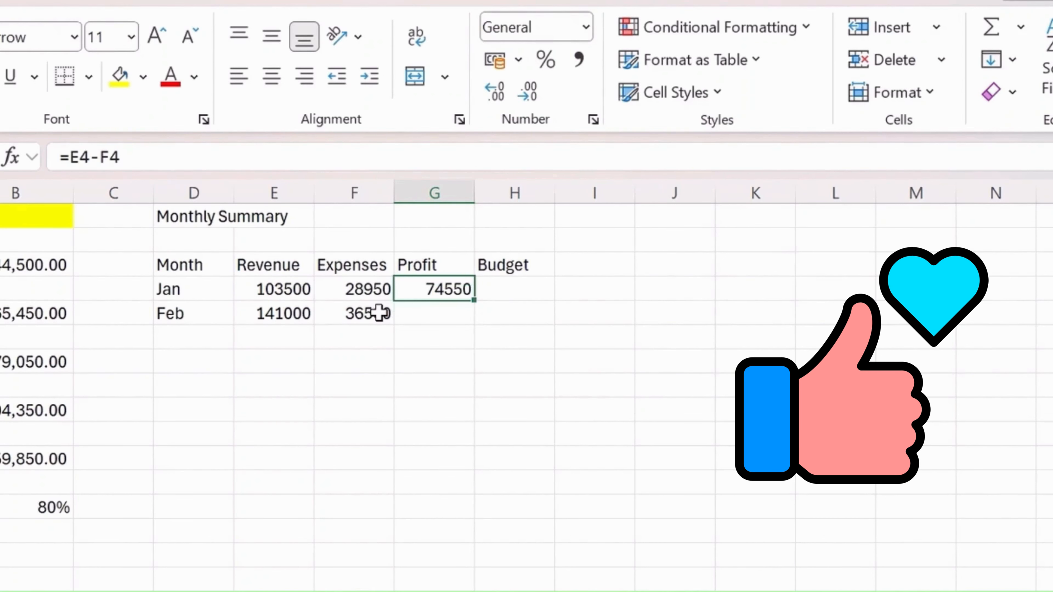
key("shift+Down")
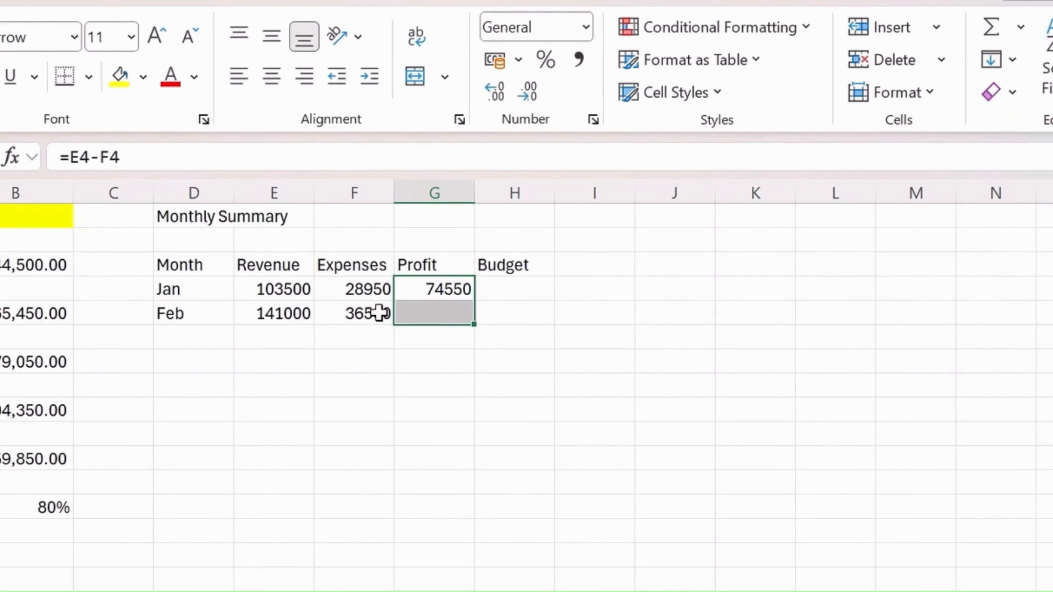
left_click(451, 291)
key("ctrl+c")
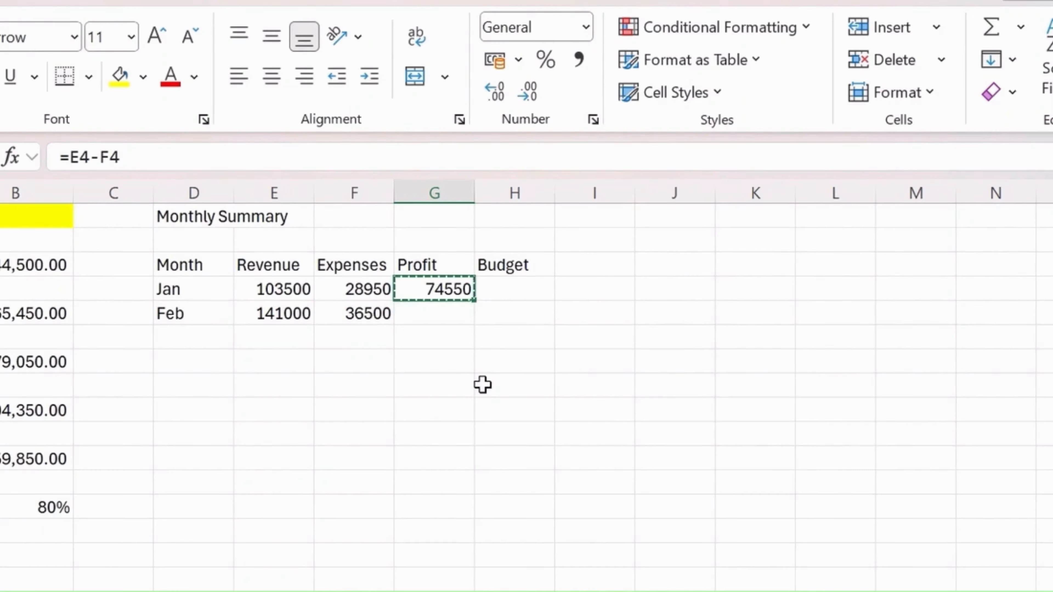
key("Down")
key("ctrl+v")
key("Escape")
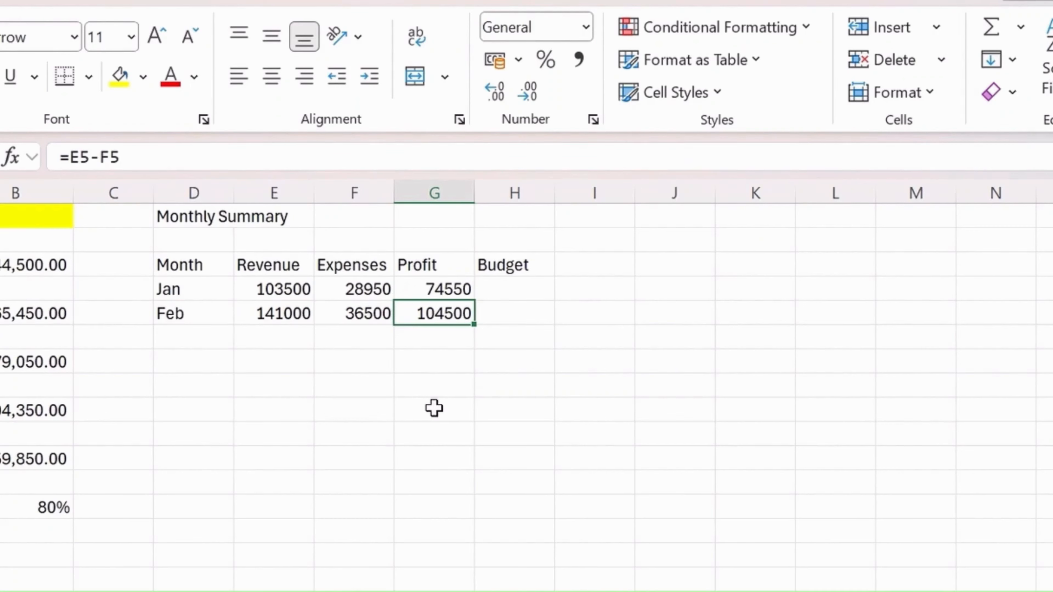
Start January's budget formula in H4 with SUMIFS, using tblTransactions[Budget] as the sum range
key("Right")
key("Up")
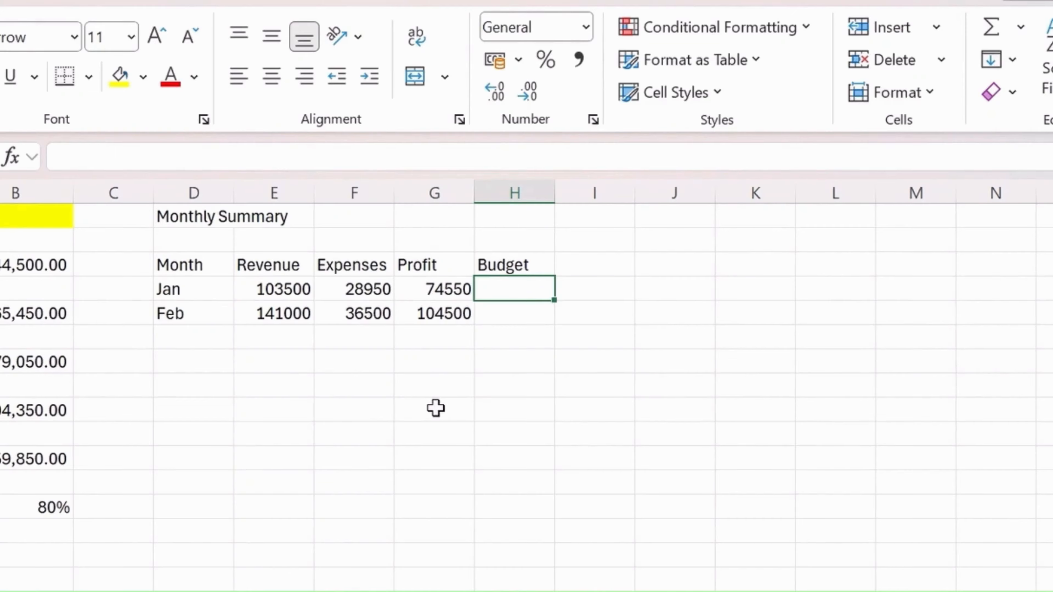
type("=sumif")
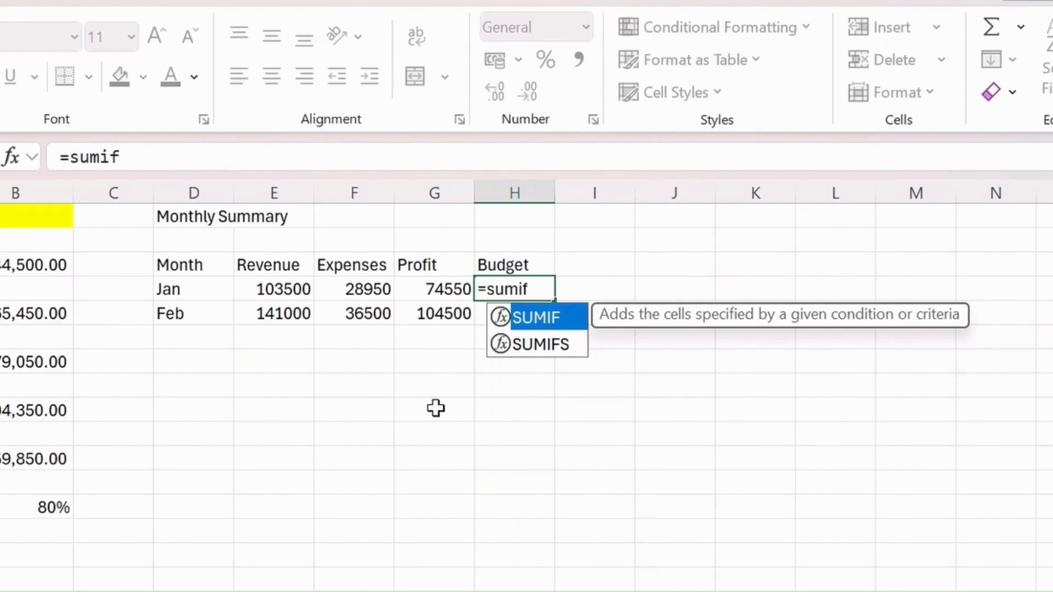
key("Down")
key("Tab")
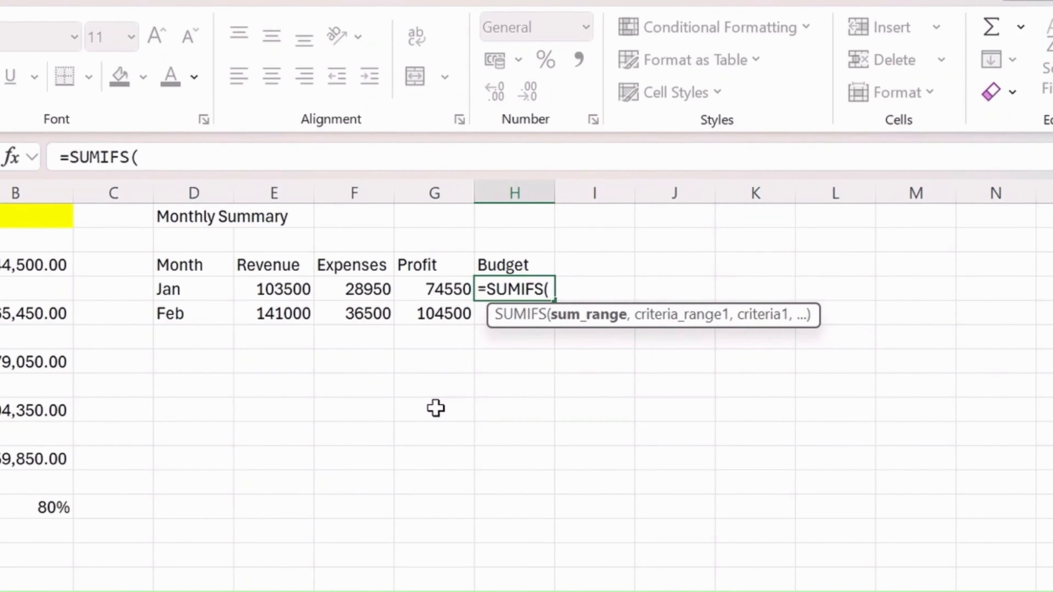
type("tbl")
key("Tab")
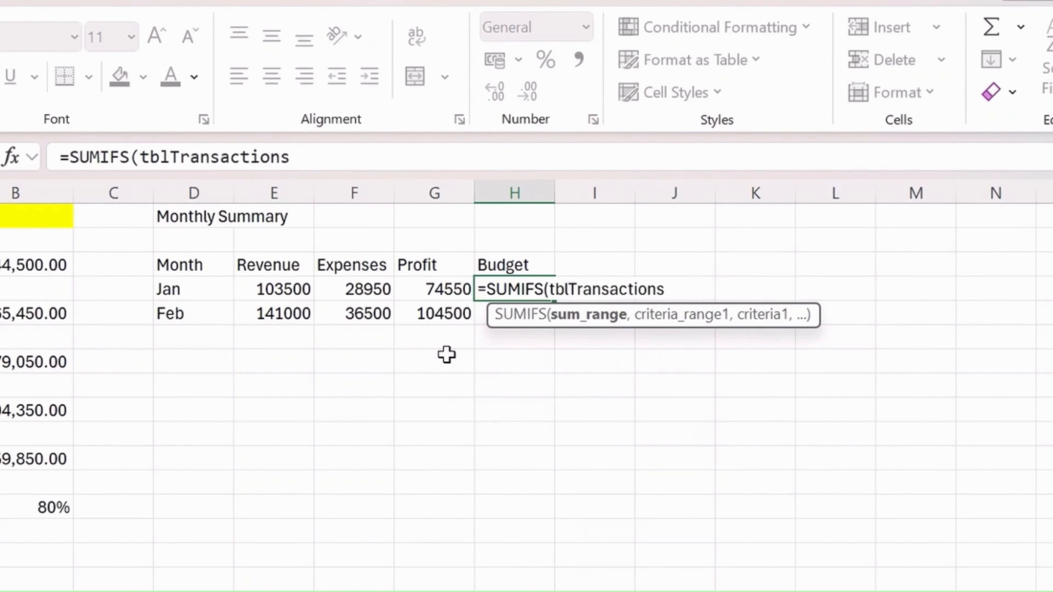
type("[")
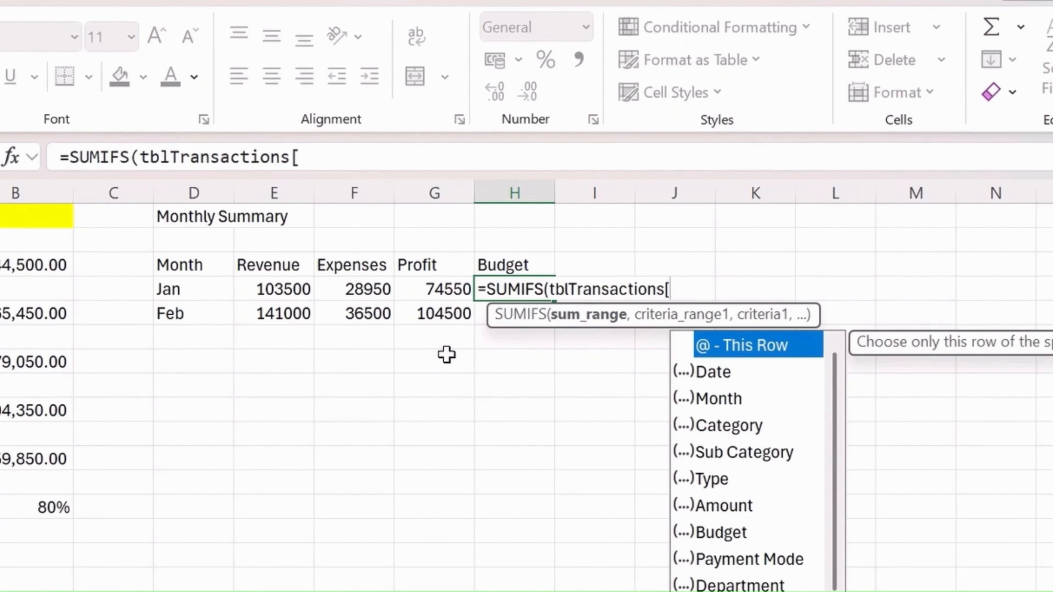
type("bud")
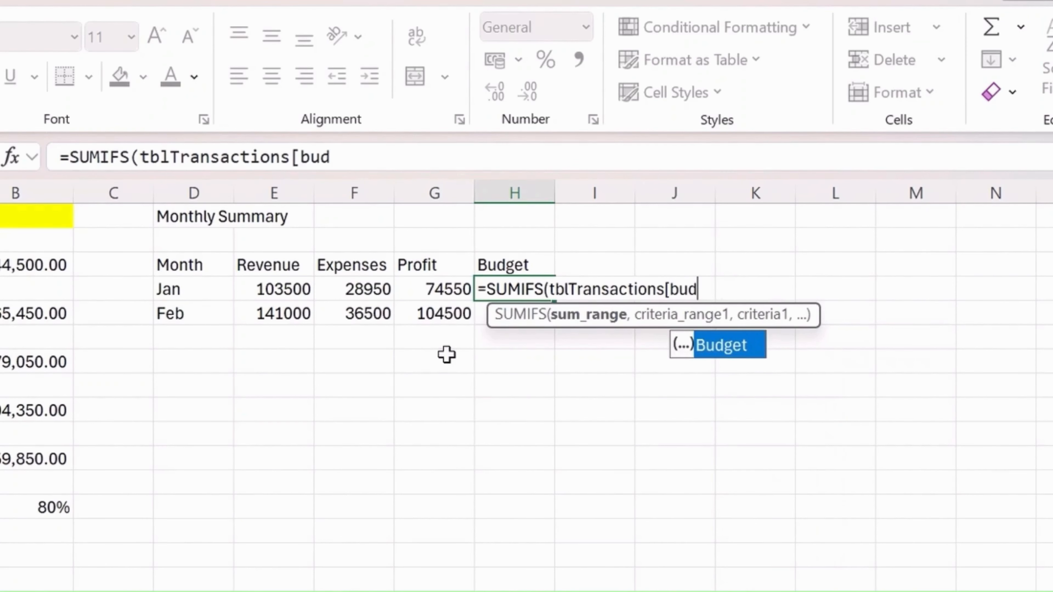
key("Tab")
type("]")
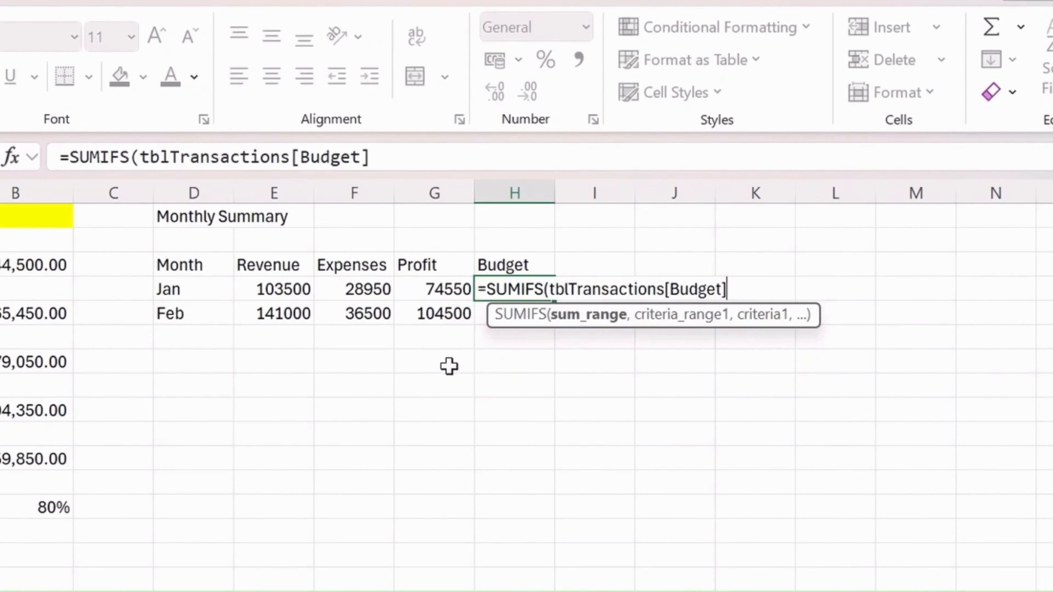
type(",tbl")
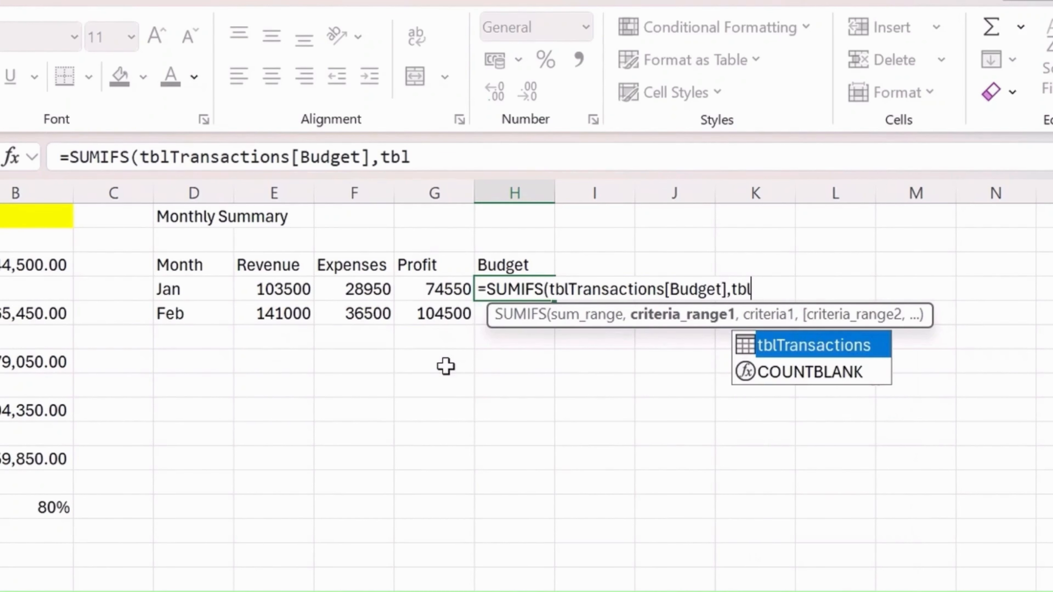
Complete the H4 SUMIFS formula with tblTransactions[Month] as the criteria range and D4 as the criterion
key("Tab")
type("[")
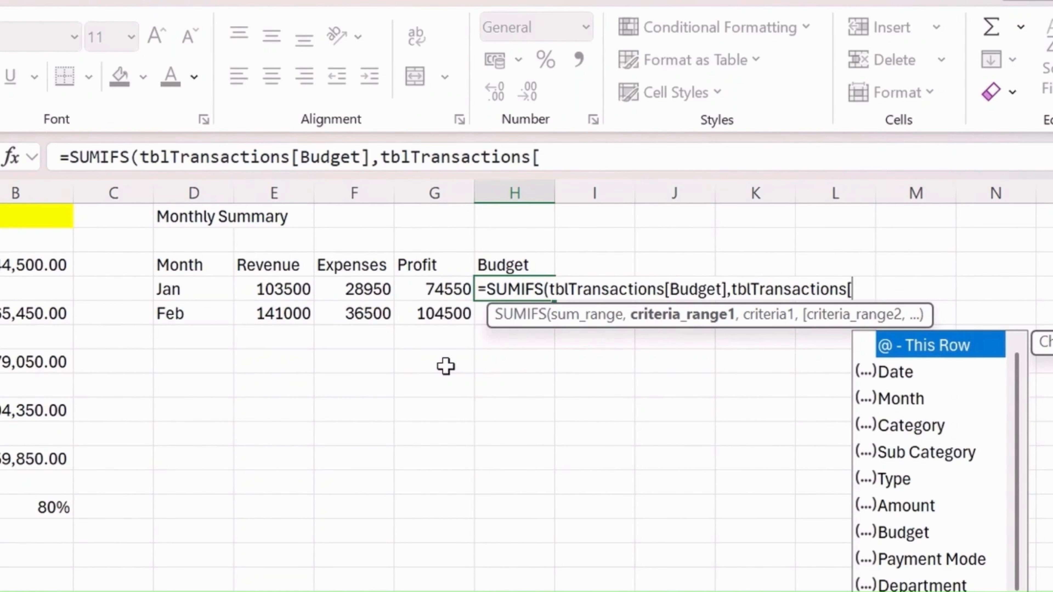
type("Month")
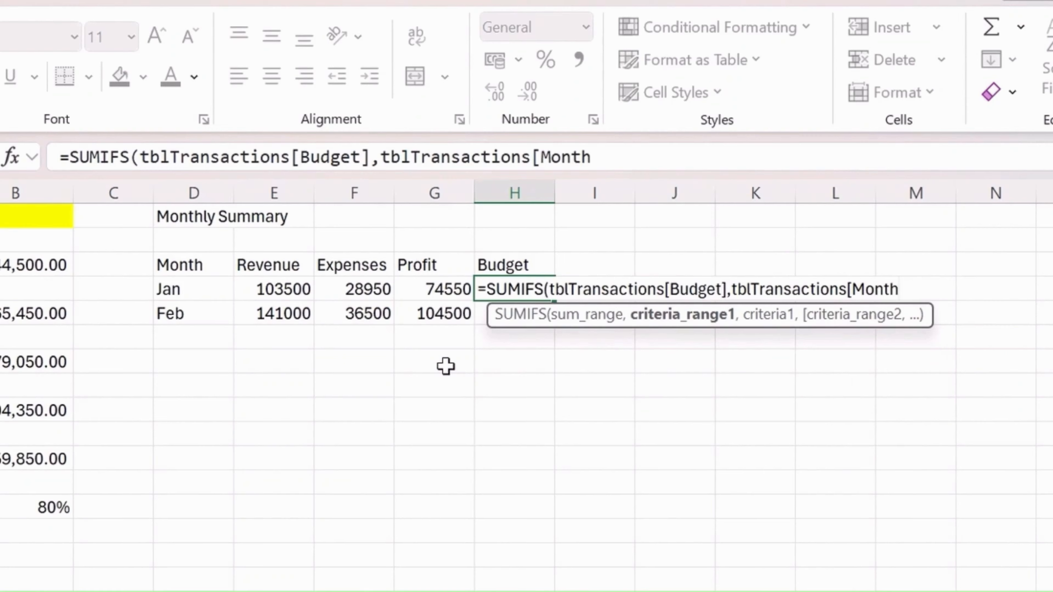
type("],")
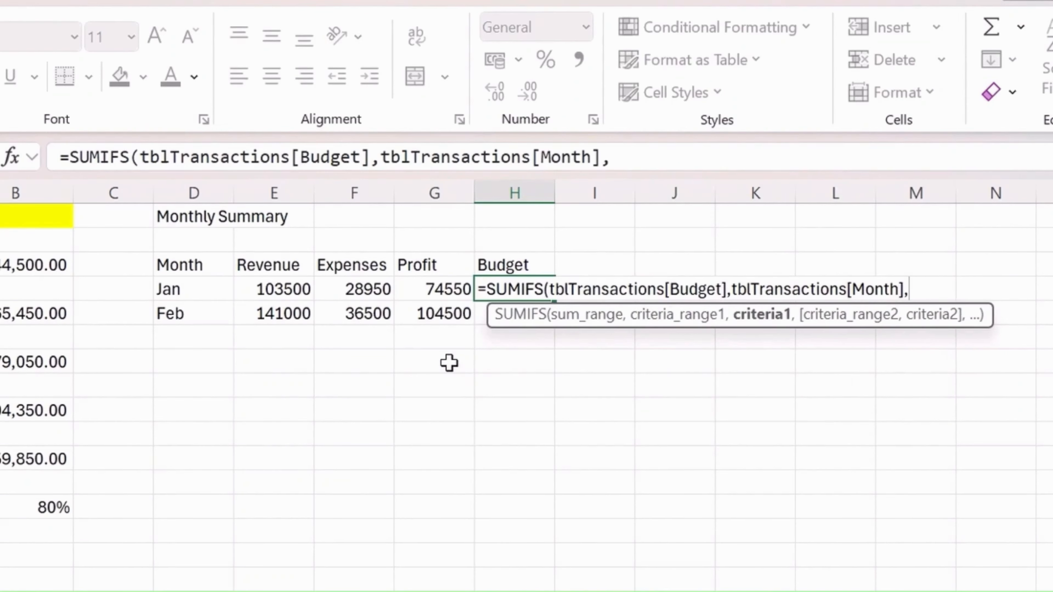
type("D")
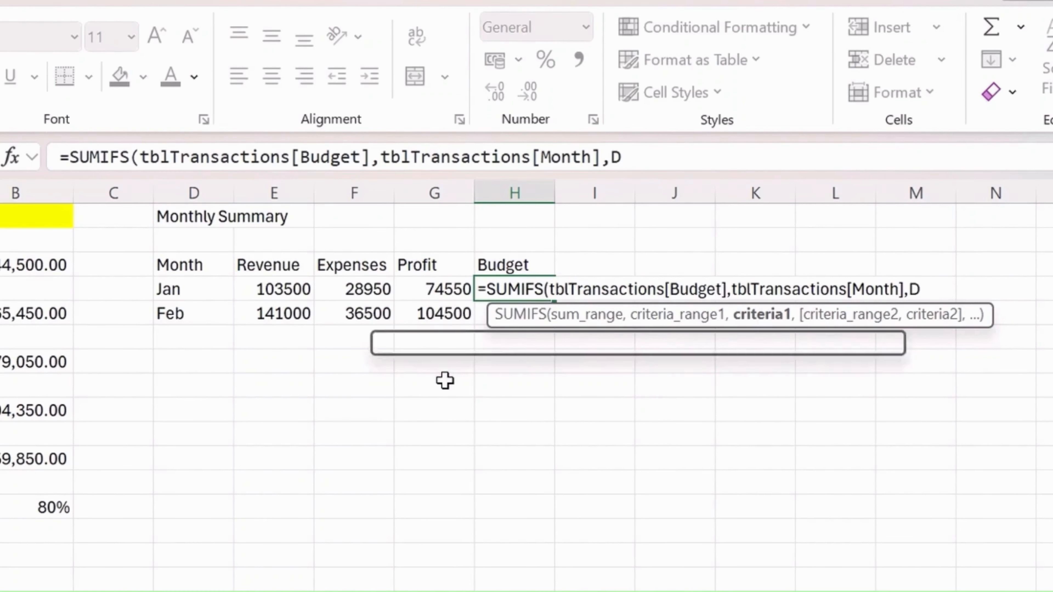
type("4")
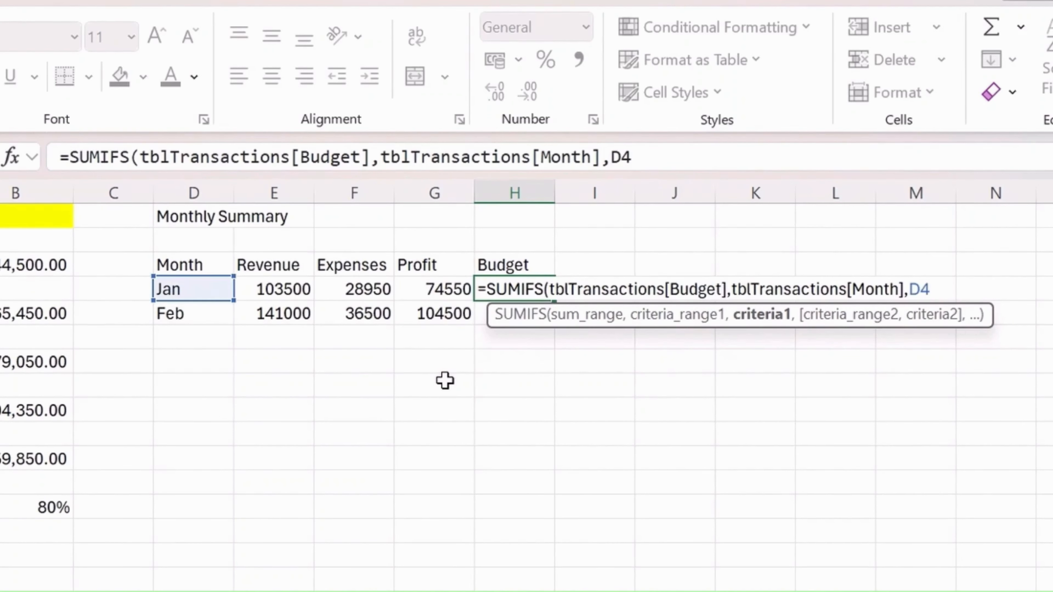
type(")")
key("Return")
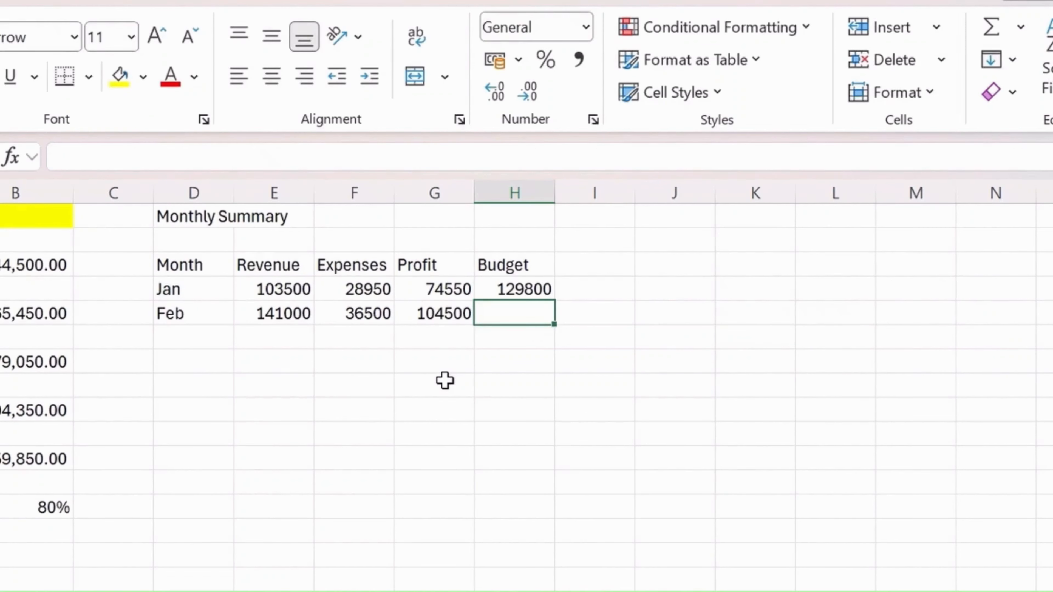
Fill January's budget formula from H4 down to H5 for February
key("Up")
key("shift+Down")
key("ctrl+d")
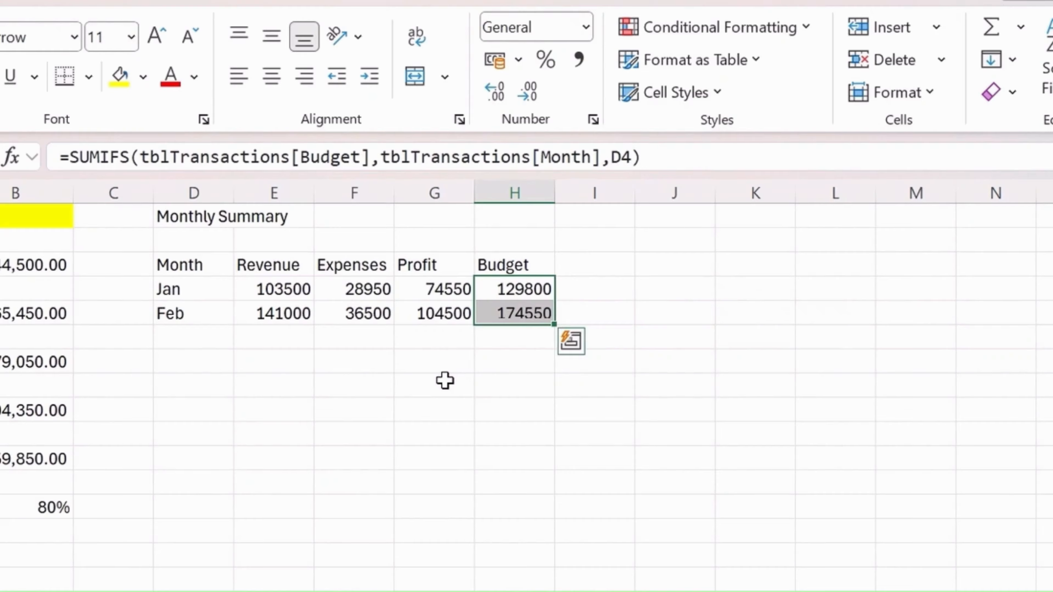
key("Down")
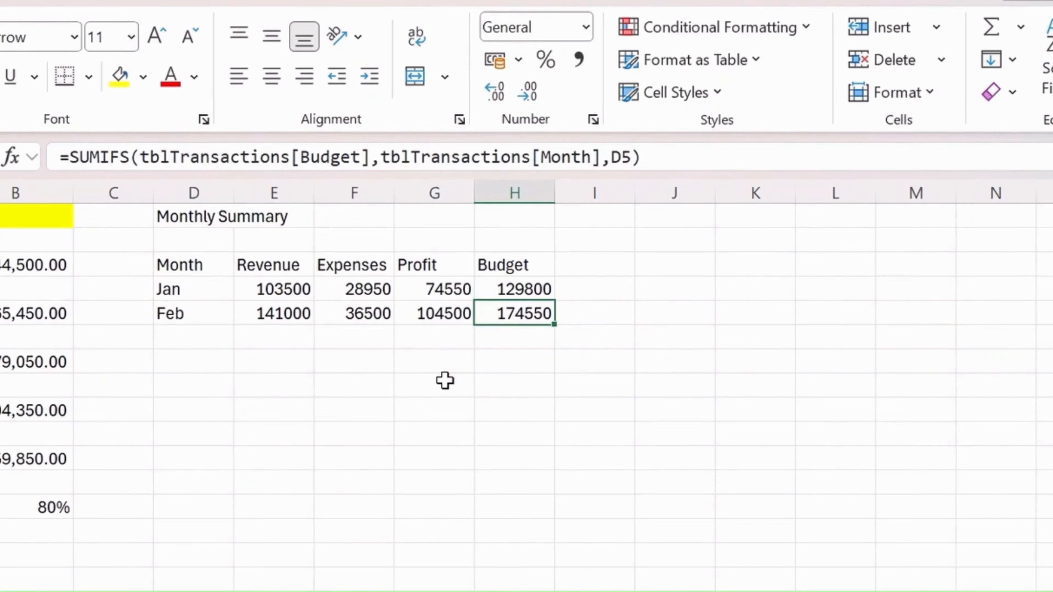
Apply the Accounting number format to the monthly revenue, expenses, profit and budget figures in E4:H5
key("Up")
key("Left")
key("Left")
key("Left")
key("Left")
key("Right")
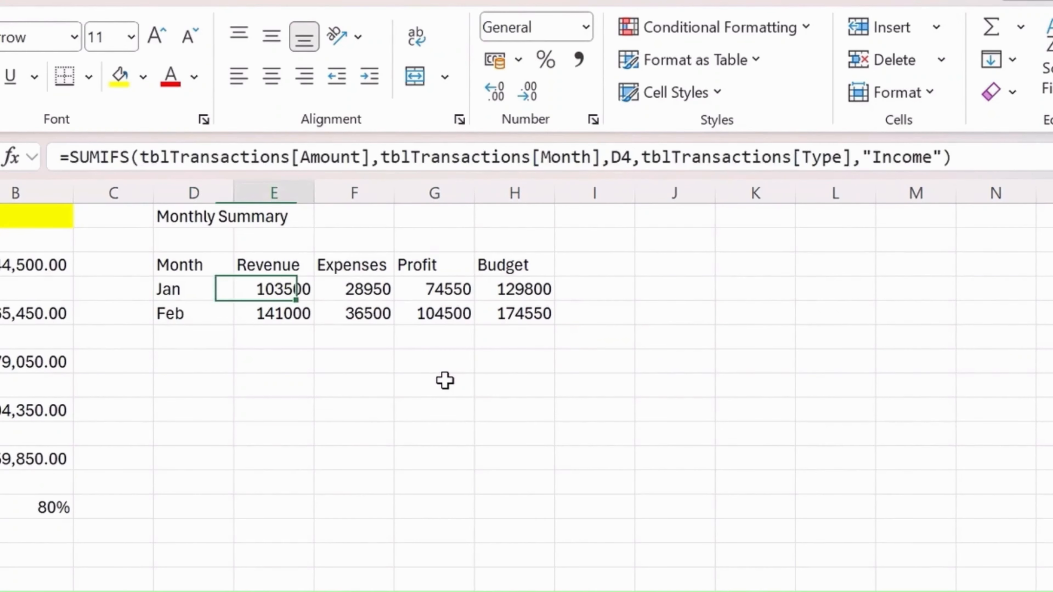
key("shift+Right")
key("shift+Right")
key("shift+Right")
key("shift+Down")
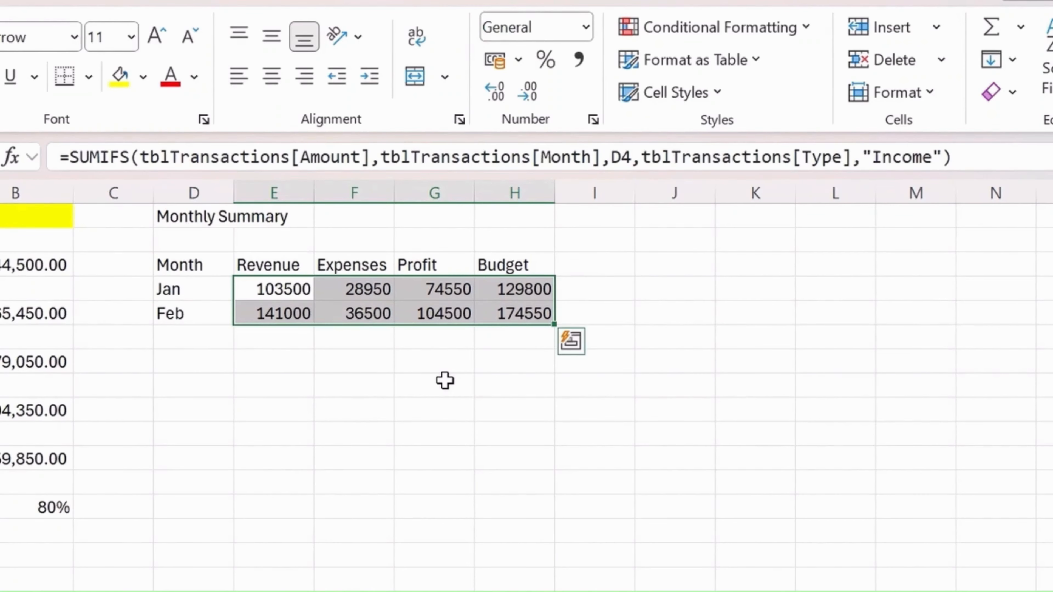
left_click(585, 27)
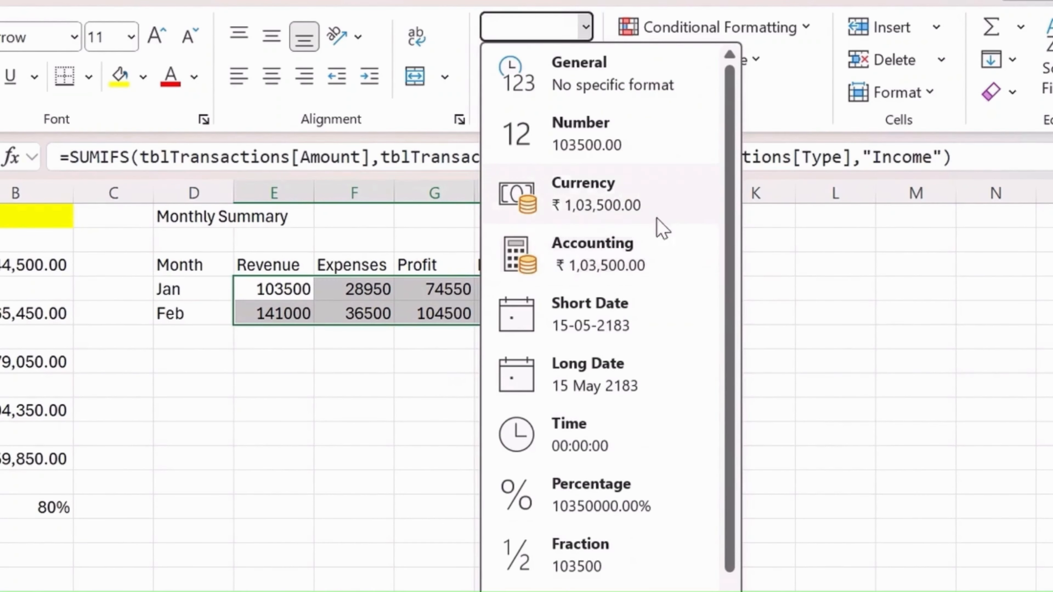
left_click(630, 263)
left_click(562, 425)
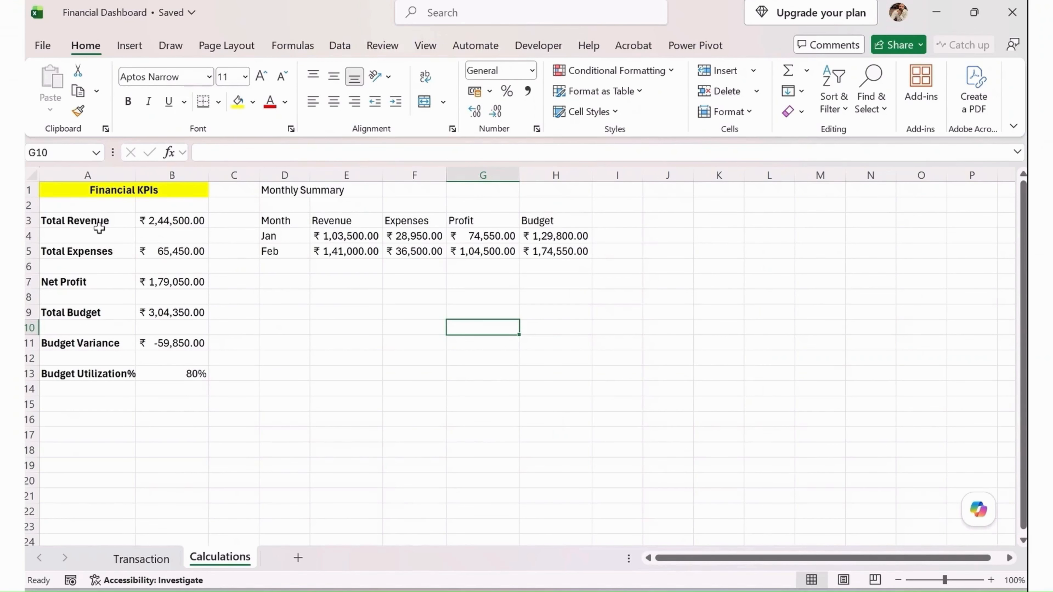
Compare the Total Revenue and Total Expenses KPIs with the sums of the monthly revenue and expenses columns
left_click(98, 224)
left_click(191, 225)
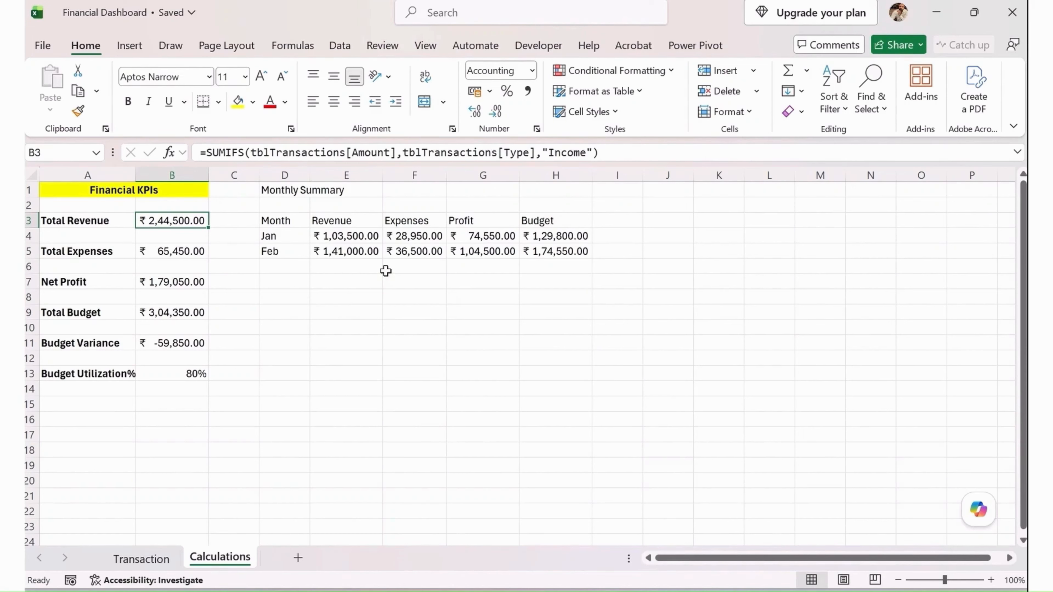
left_click_drag(352, 236, 353, 251)
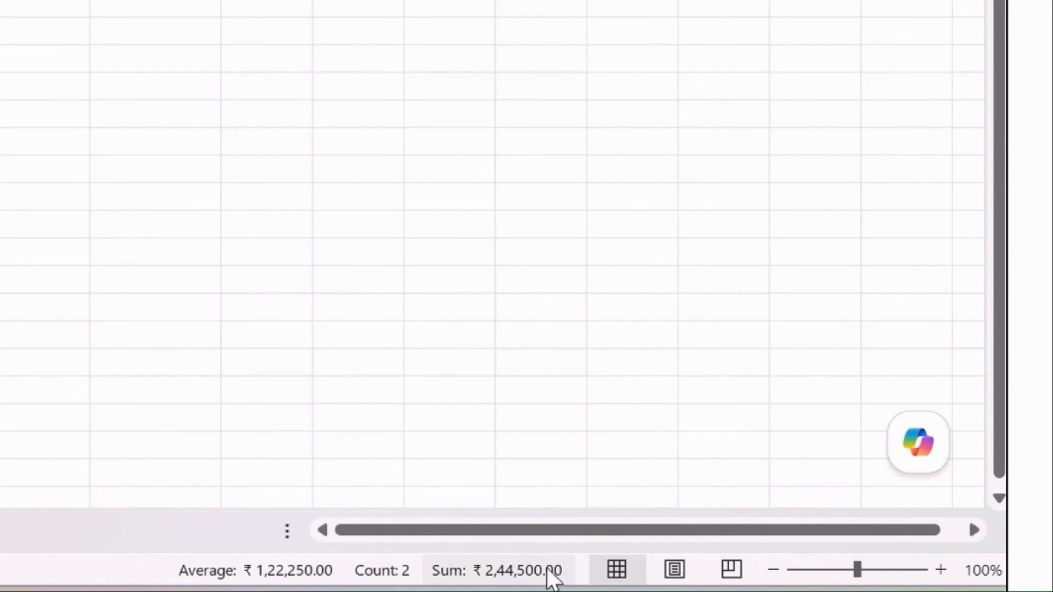
left_click(173, 220)
left_click(178, 251)
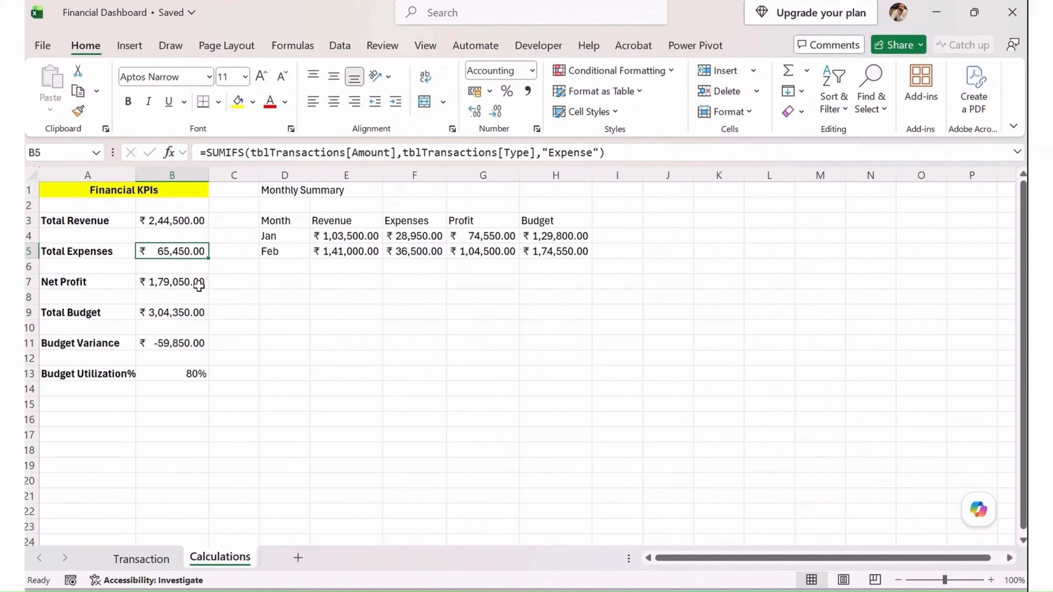
left_click(416, 235)
left_click_drag(416, 235, 415, 250)
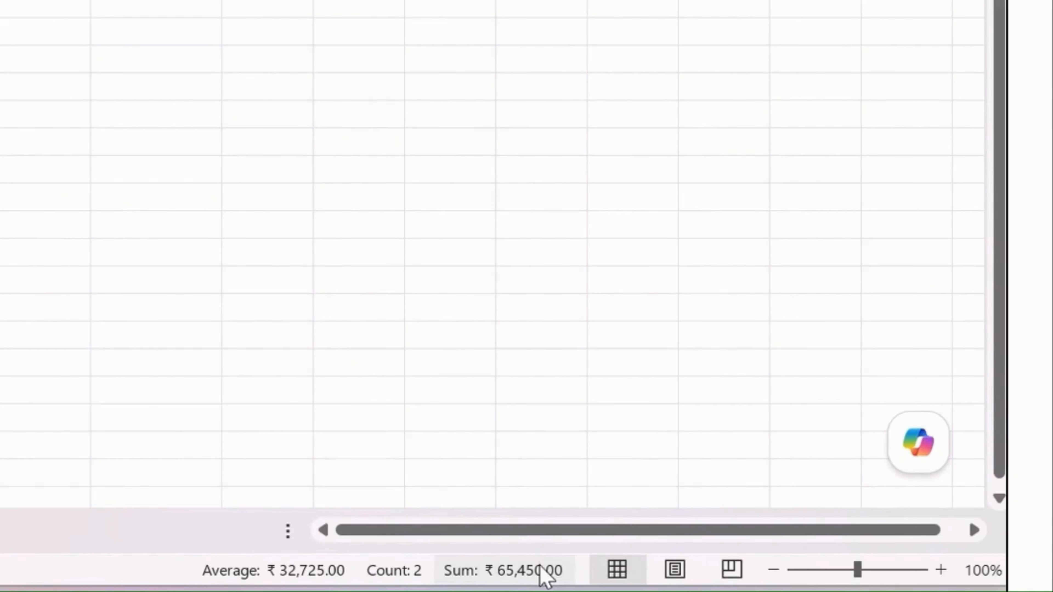
Compare the Net Profit and Total Budget KPIs with the sums of the monthly profit and budget columns
left_click(176, 282)
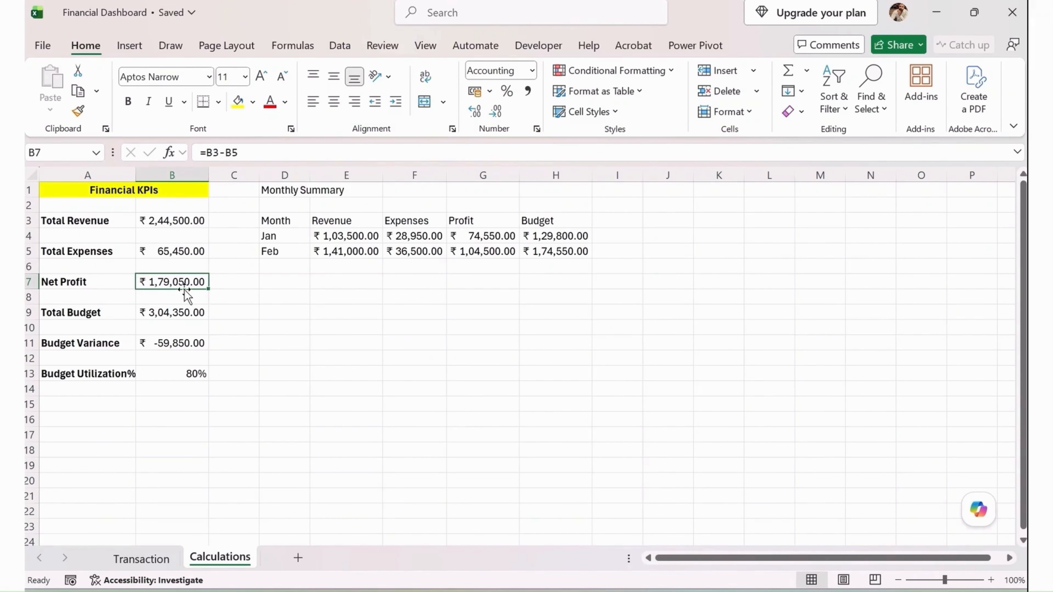
left_click_drag(487, 236, 491, 251)
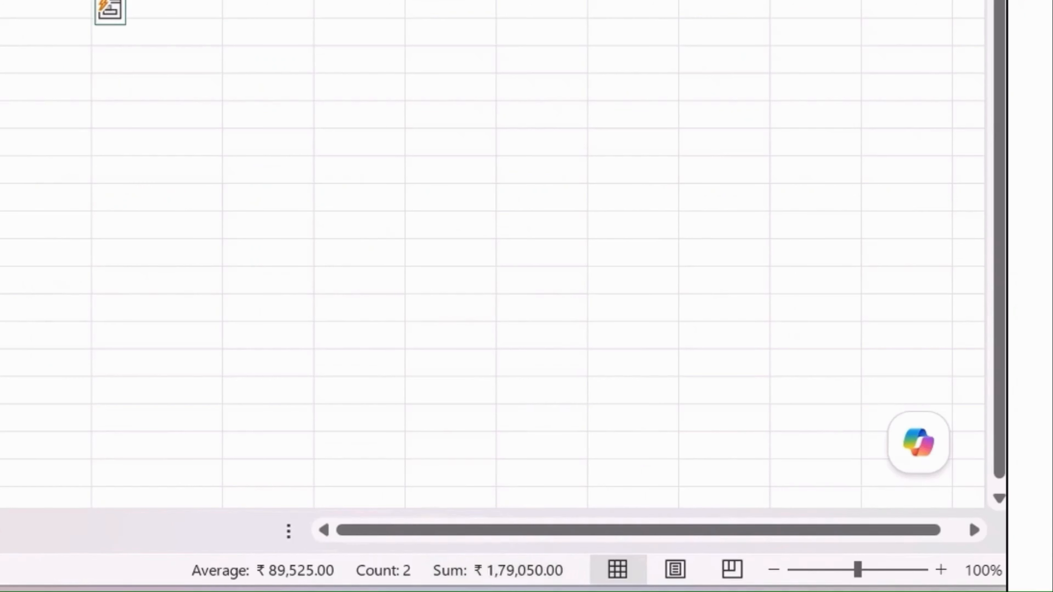
left_click_drag(155, 0, 157, 0)
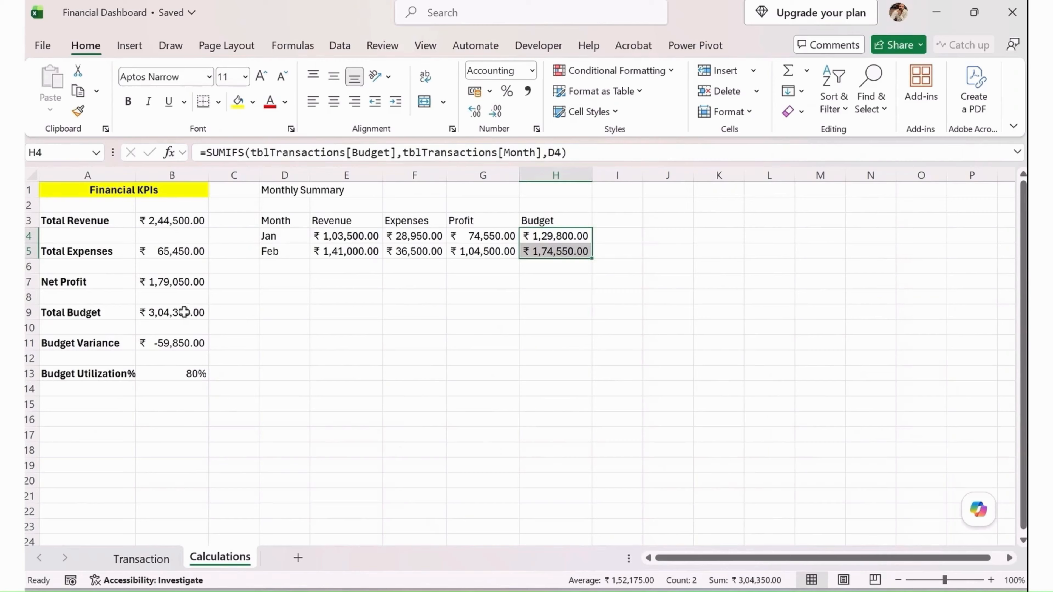
left_click(185, 313)
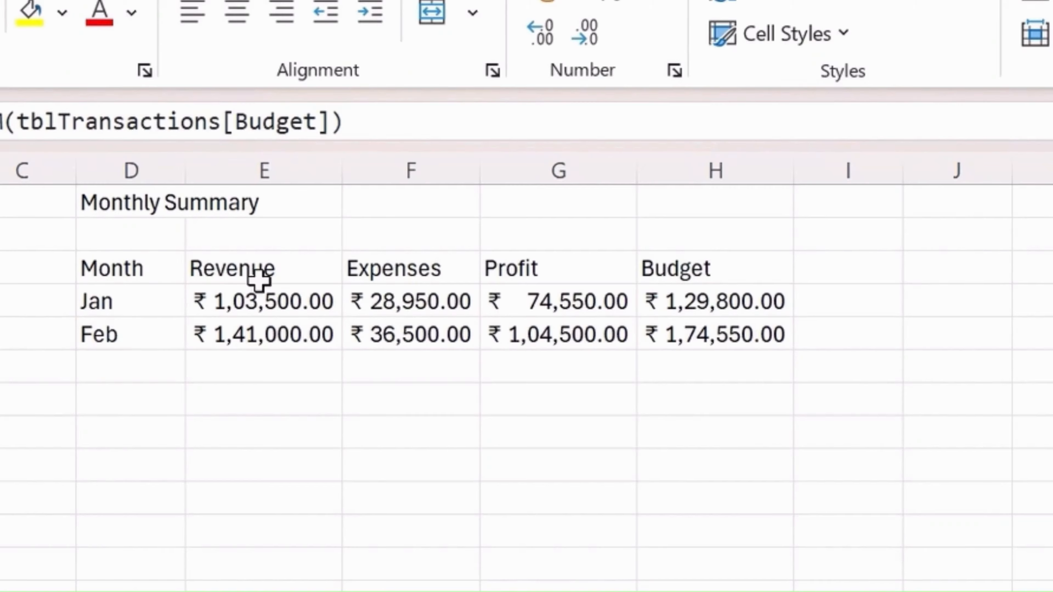
Merge and center the Monthly Summary title across D1:H1, spanning the full width of the table
left_click_drag(140, 265, 707, 320)
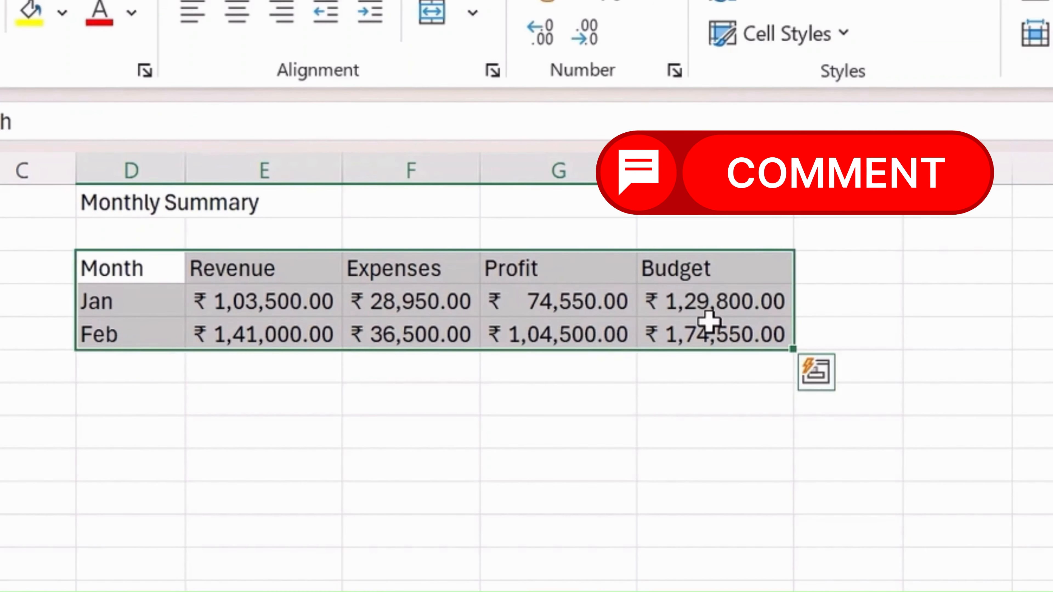
left_click_drag(198, 191, 705, 202)
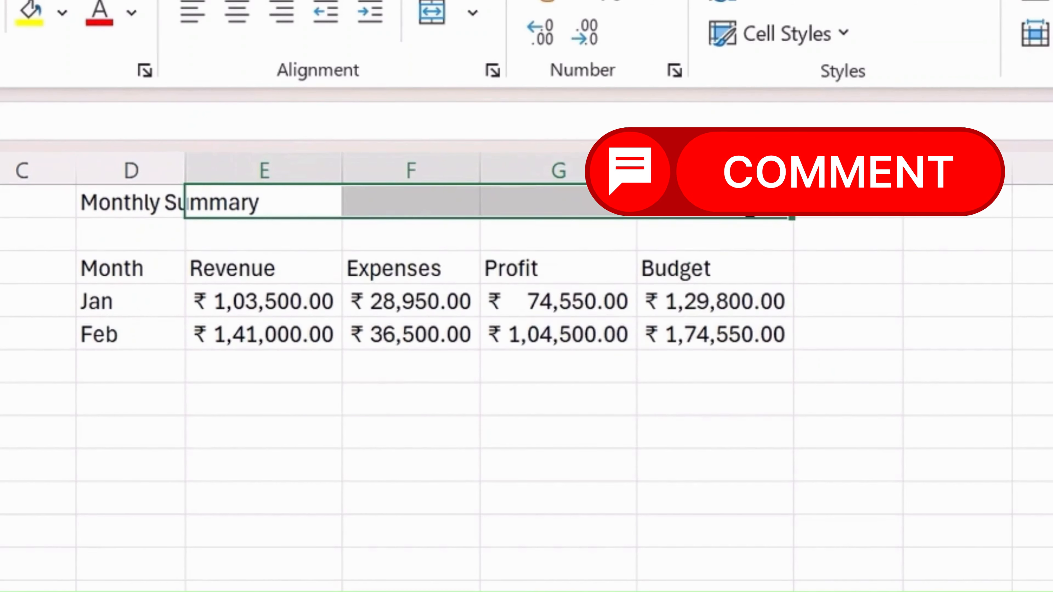
left_click(431, 17)
left_click_drag(137, 206, 613, 204)
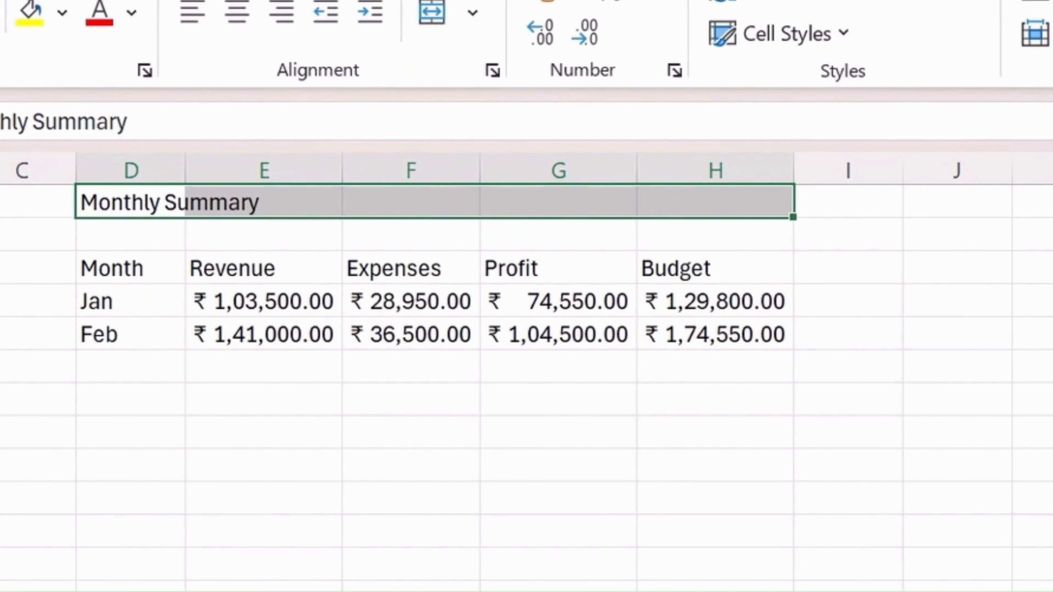
left_click(427, 13)
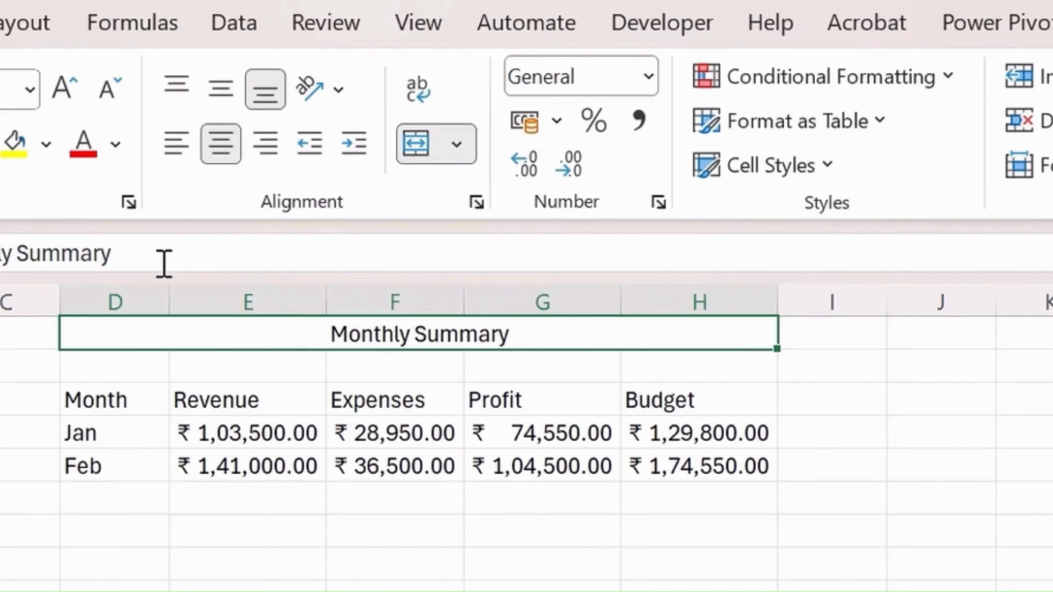
Make the merged Monthly Summary title bold and give it a yellow fill
key("ctrl+b")
left_click(12, 154)
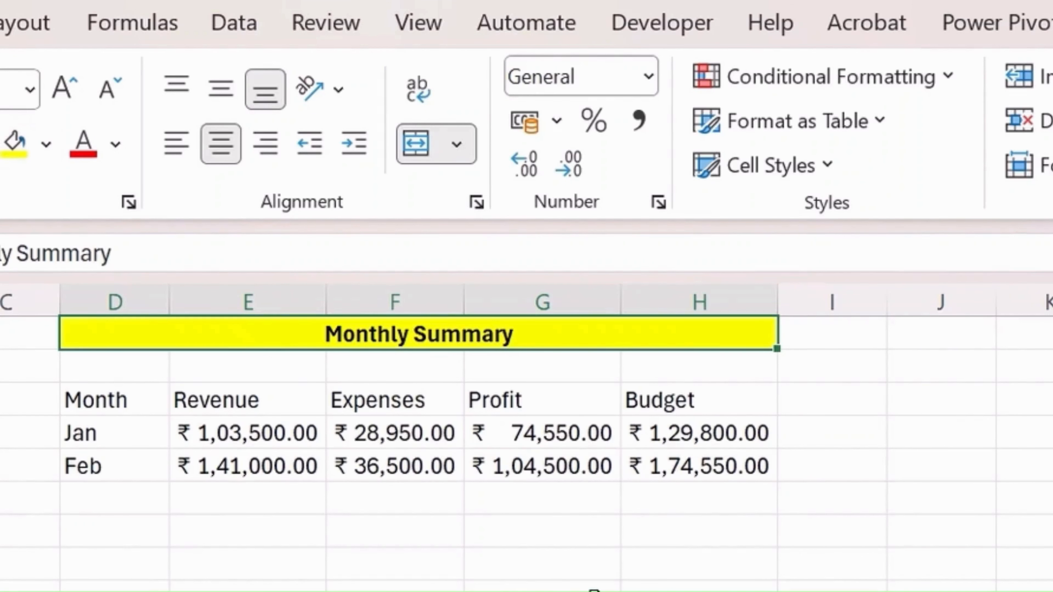
left_click(594, 591)
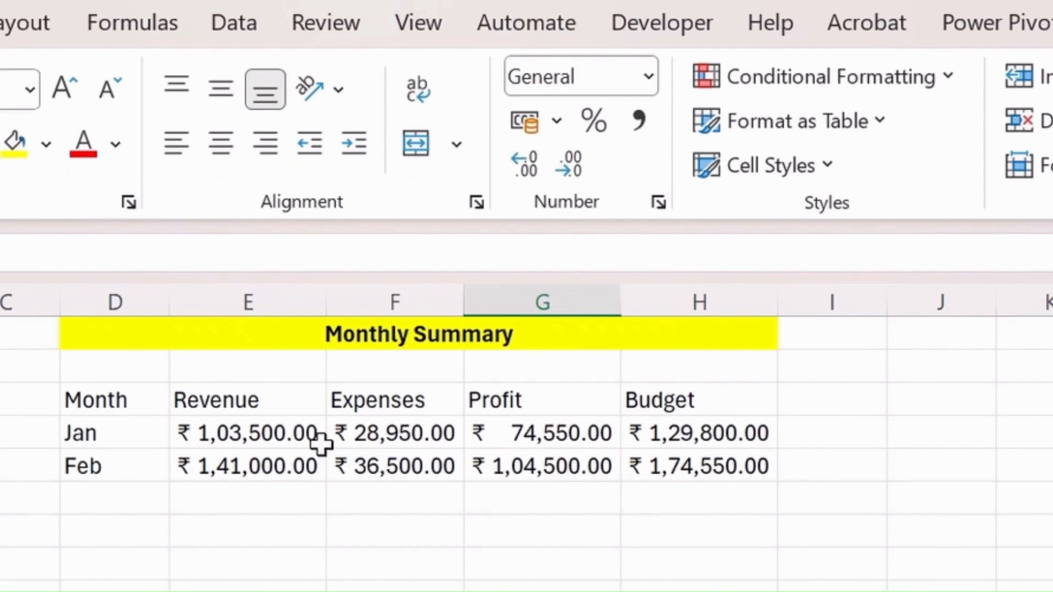
Bold the Month, Revenue, Expenses, Profit and Budget headers in D3:H3 and center them horizontally and vertically
left_click_drag(94, 393, 712, 401)
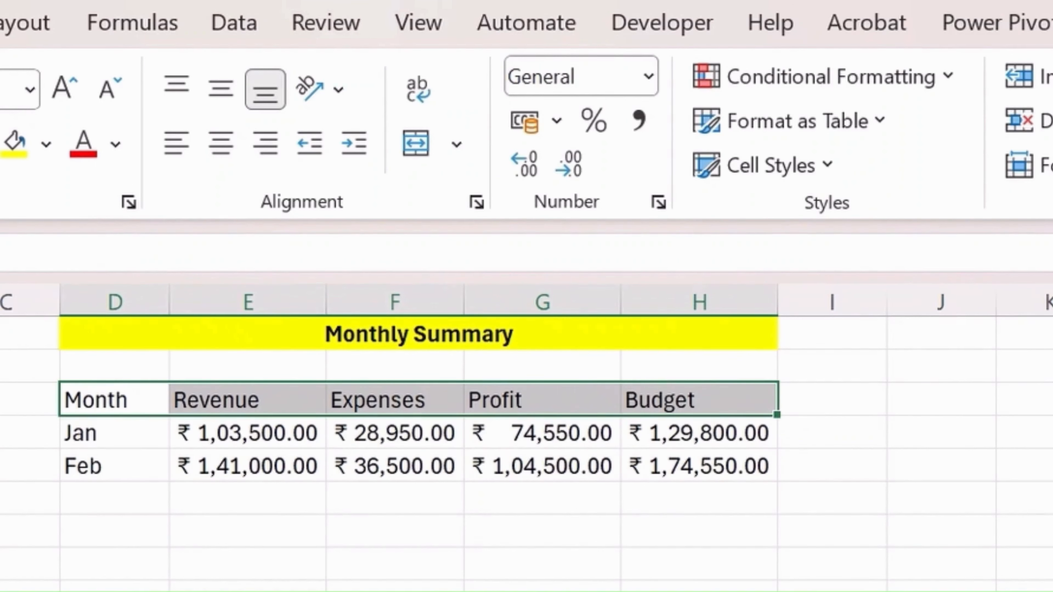
key("ctrl+b")
left_click(221, 145)
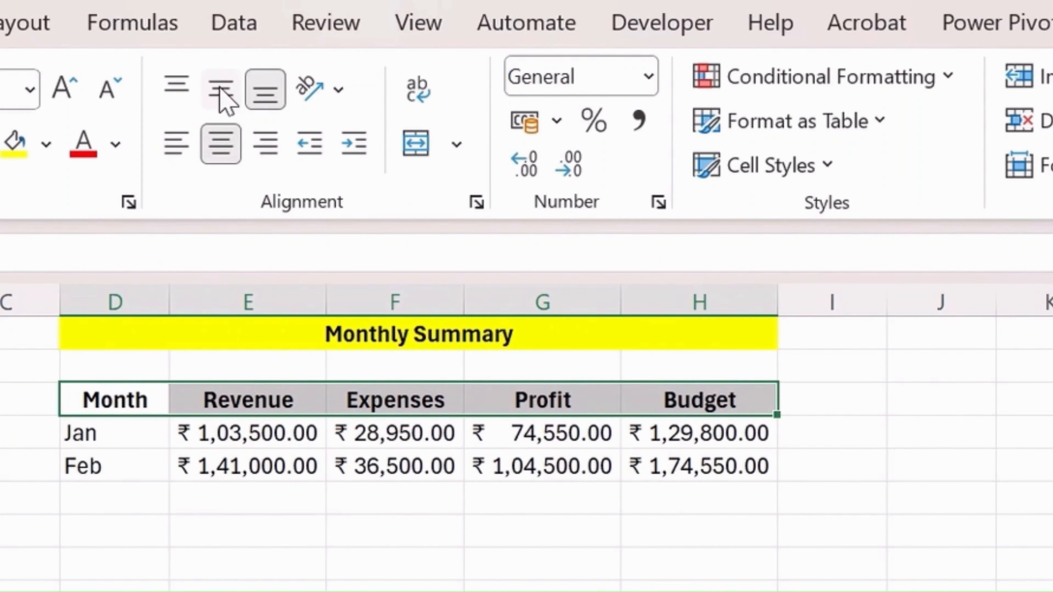
left_click(221, 88)
left_click(155, 470)
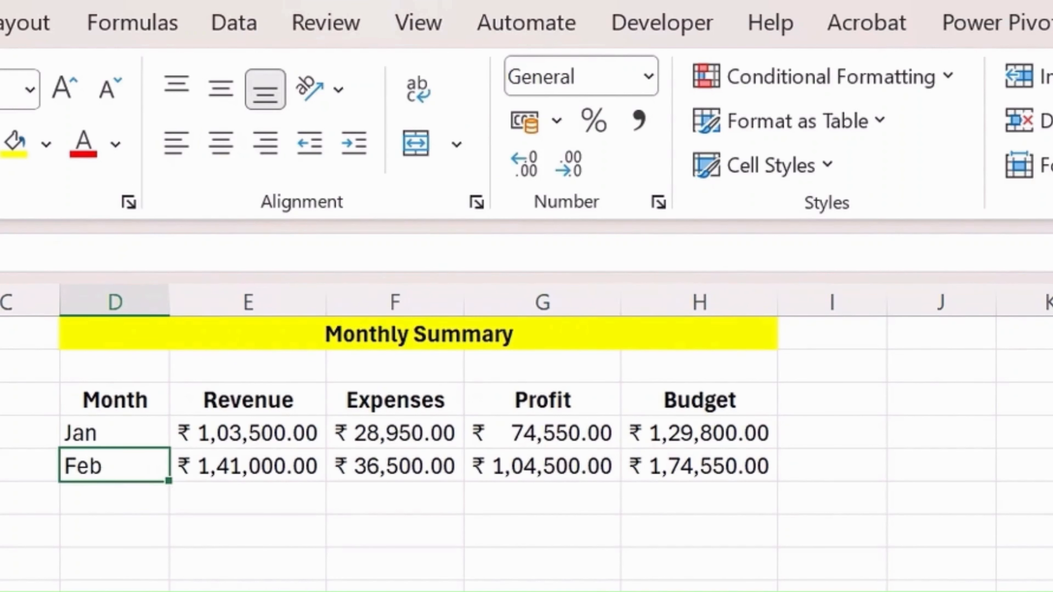